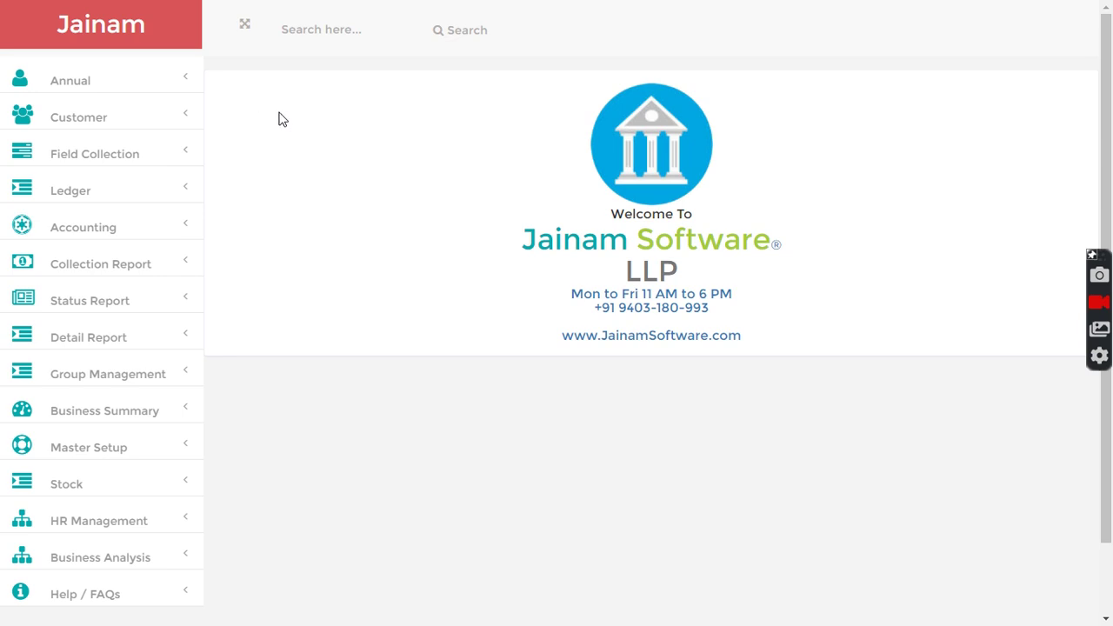
# Open the Customer Summary page and review its 14 open customers across four groups.
pyautogui.click(85, 121)
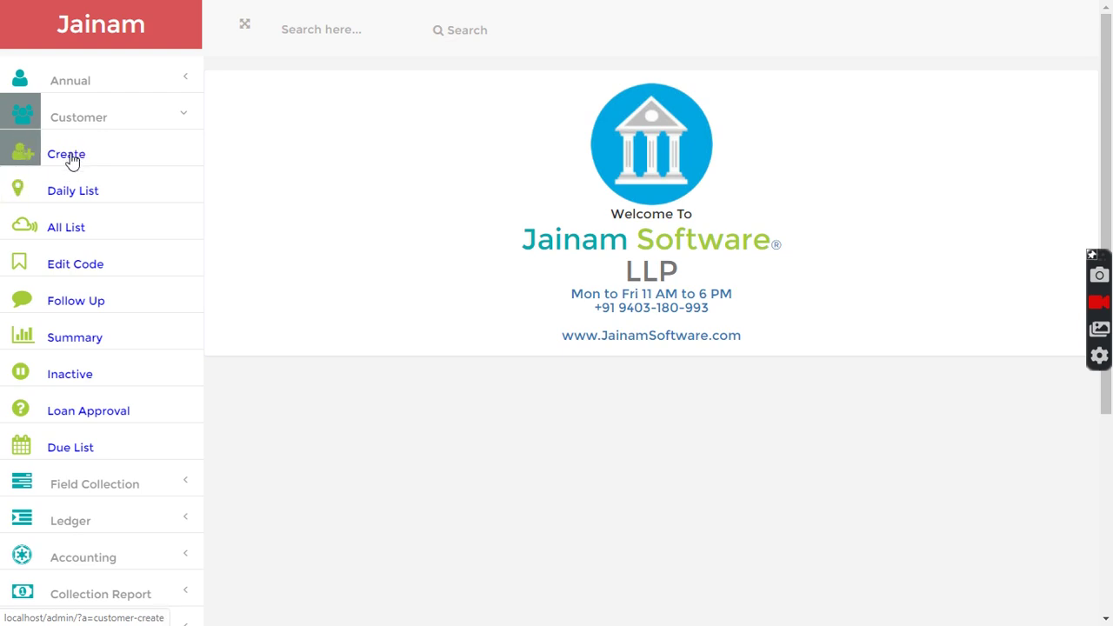
pyautogui.click(76, 339)
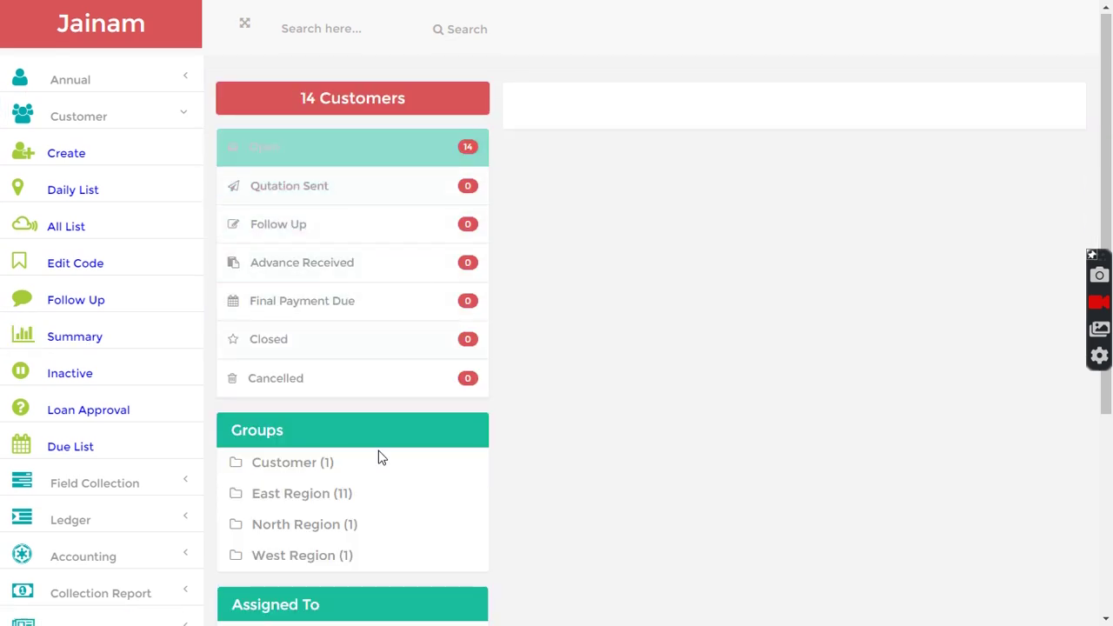
pyautogui.scroll(-3, 400, 429)
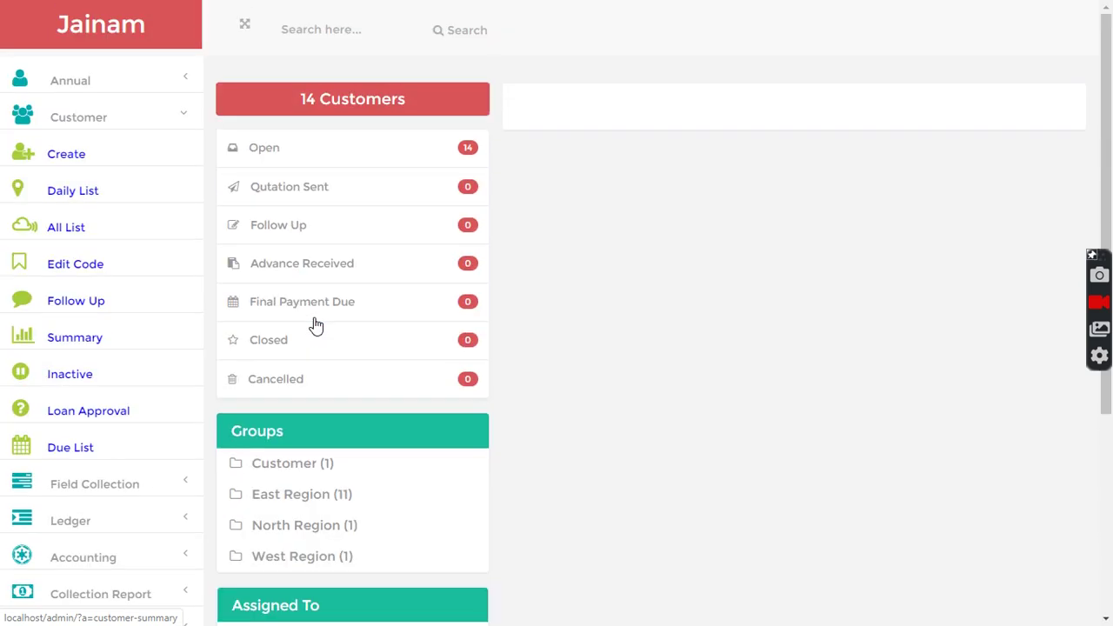
pyautogui.scroll(3, 320, 323)
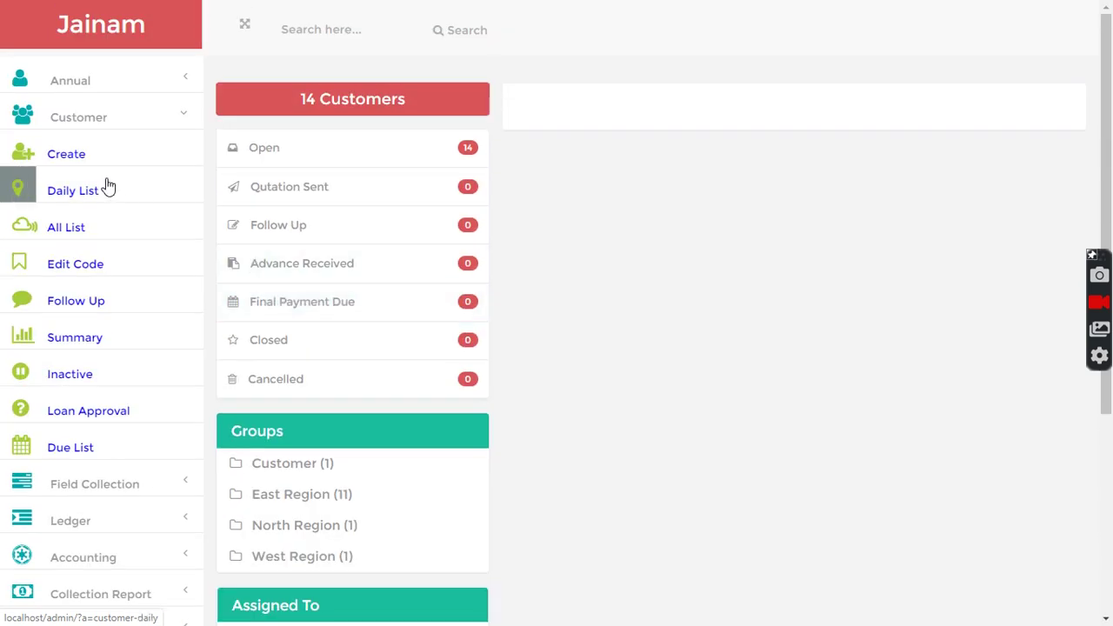
pyautogui.click(85, 122)
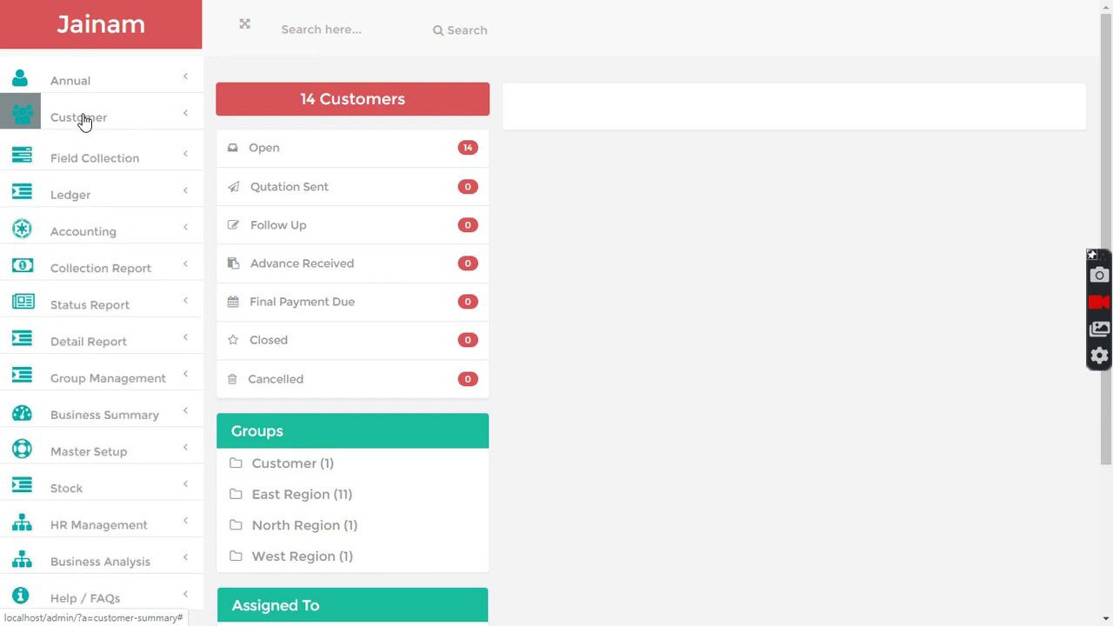
pyautogui.click(78, 120)
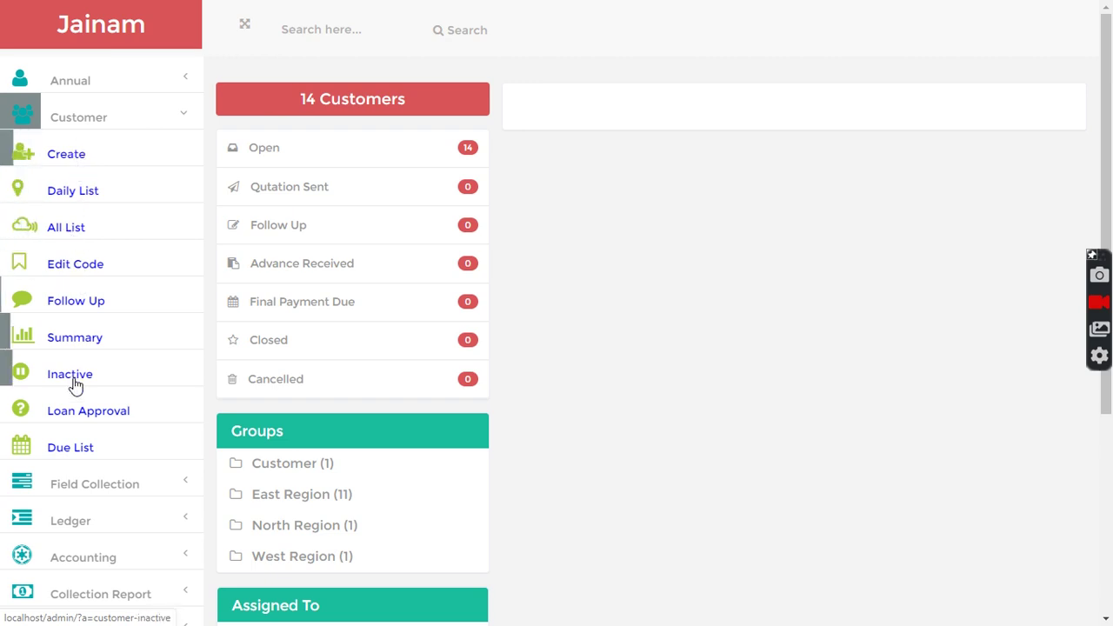
# Search for the customer by name to find their matching profile.
pyautogui.click(80, 121)
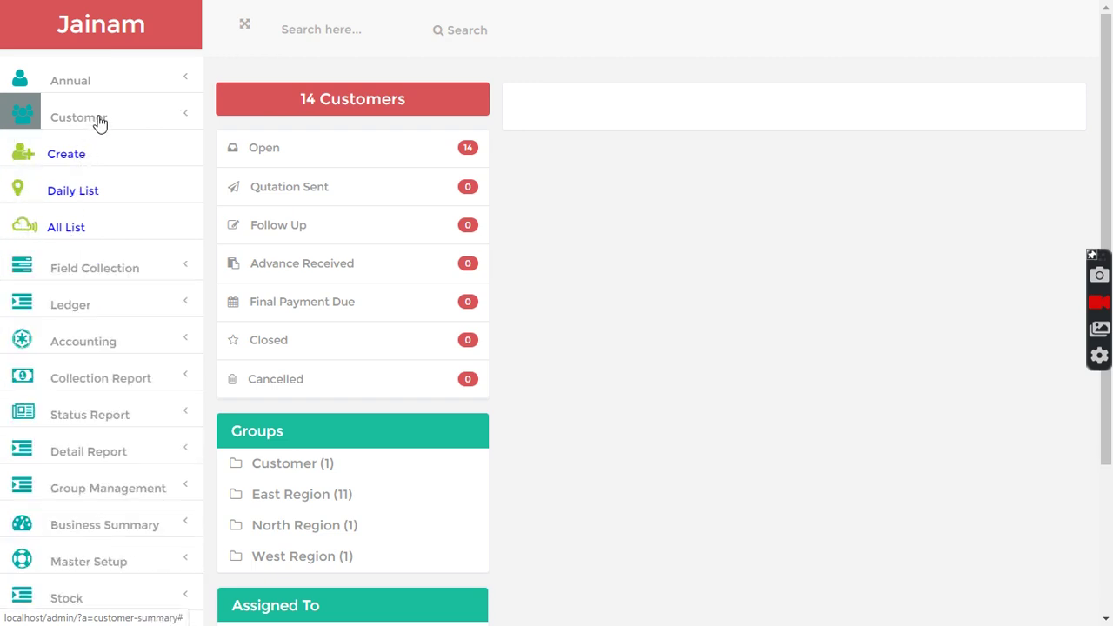
pyautogui.click(336, 32)
pyautogui.write('amit')
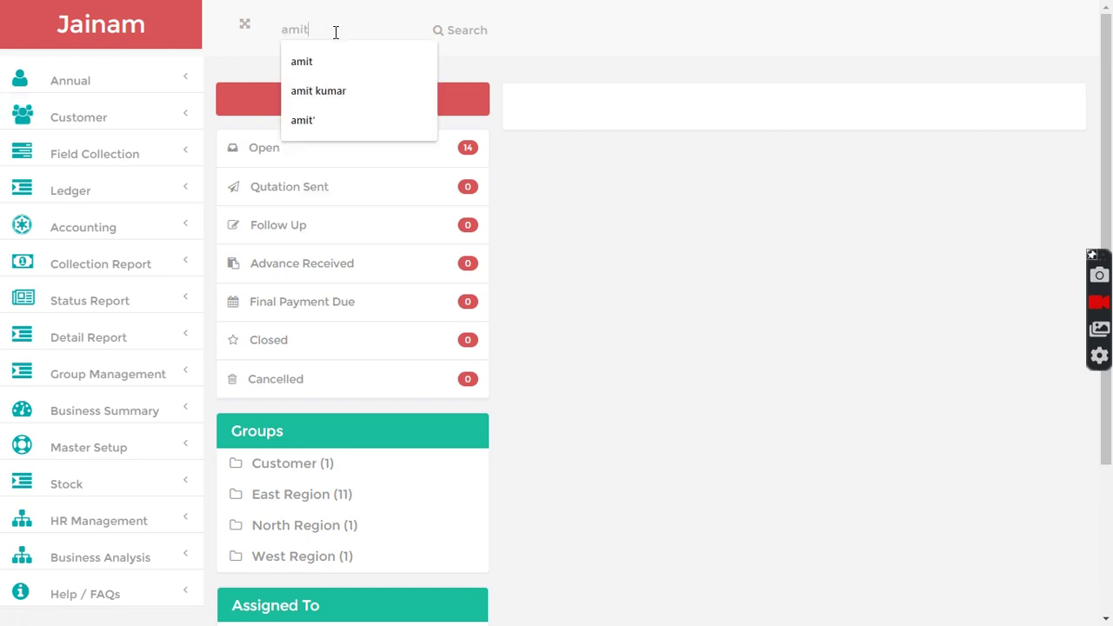
pyautogui.press('Return')
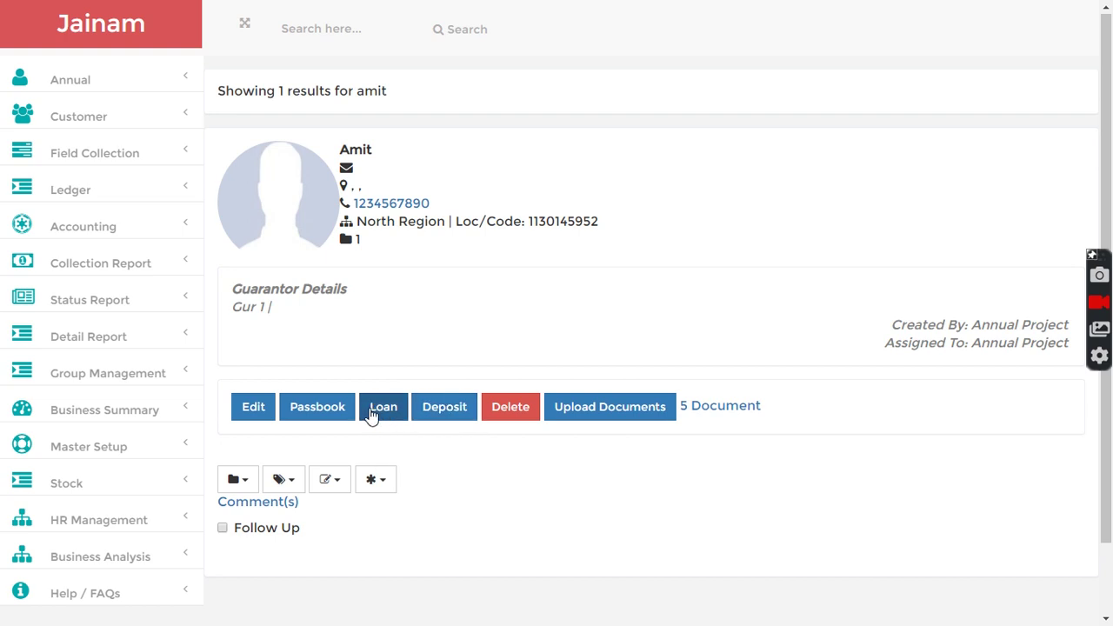
# Check the deposit types in a Recurring Deposit entry, then rerun the customer name search.
pyautogui.click(450, 415)
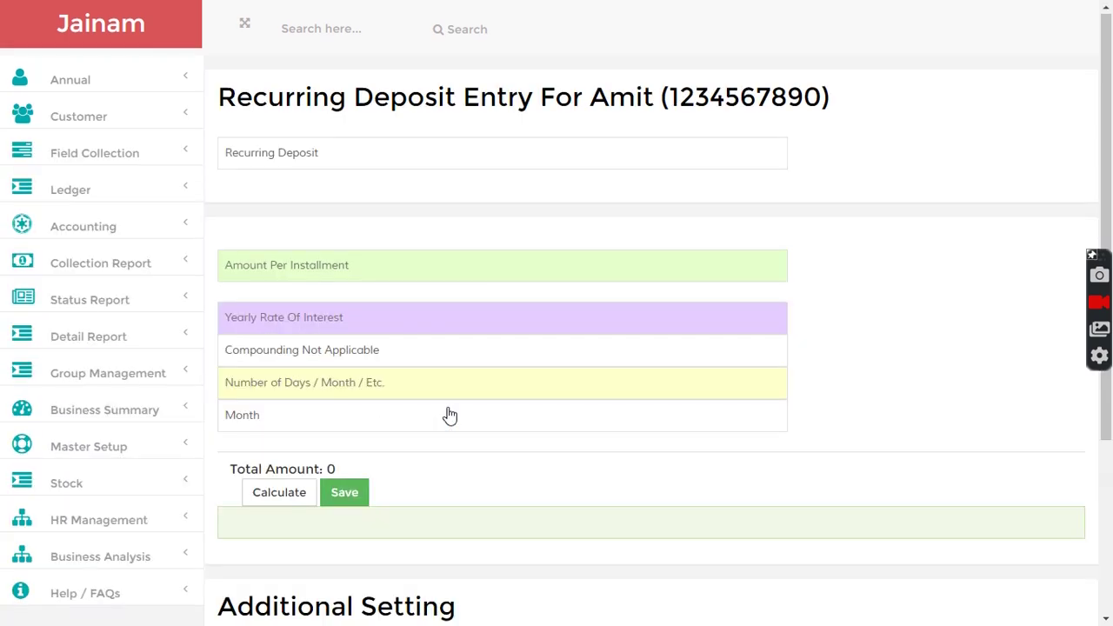
pyautogui.click(308, 151)
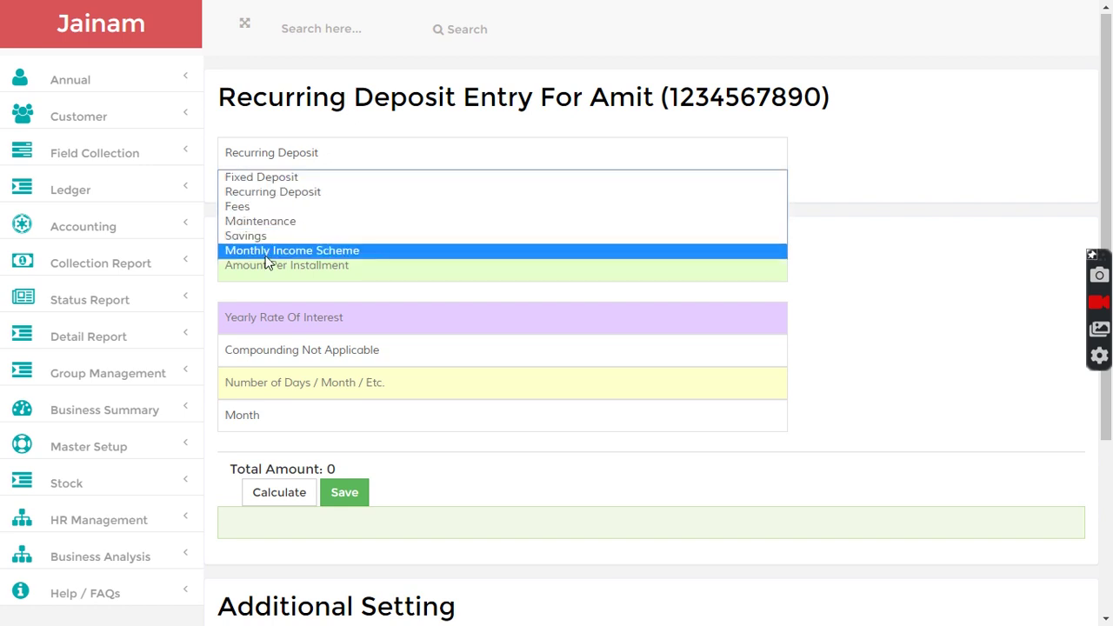
pyautogui.click(860, 159)
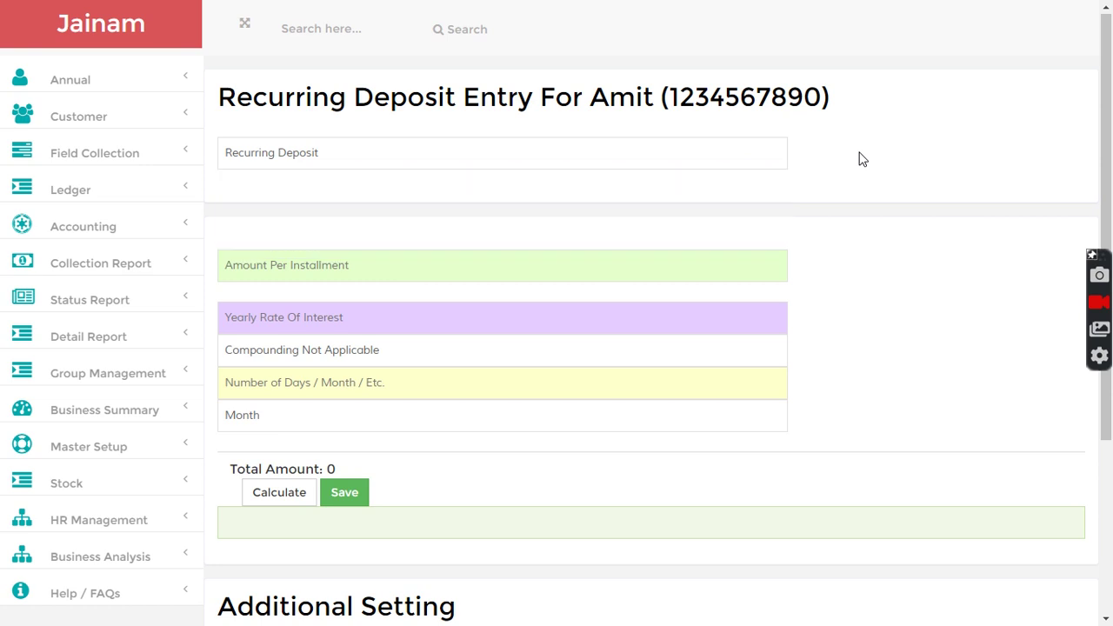
pyautogui.click(327, 29)
pyautogui.write('amit')
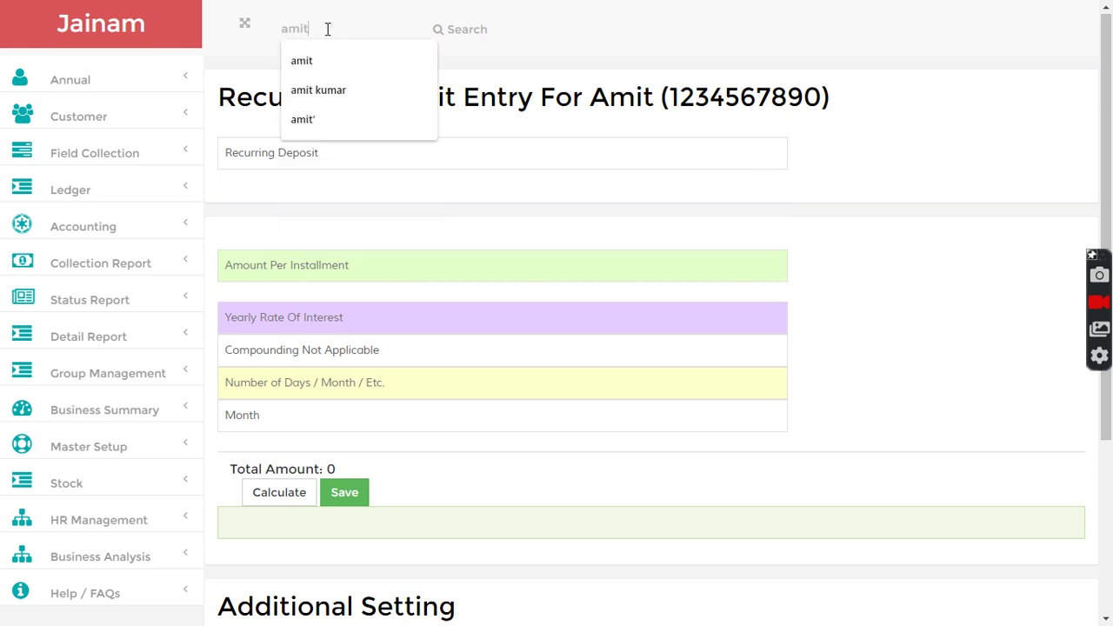
pyautogui.press('Return')
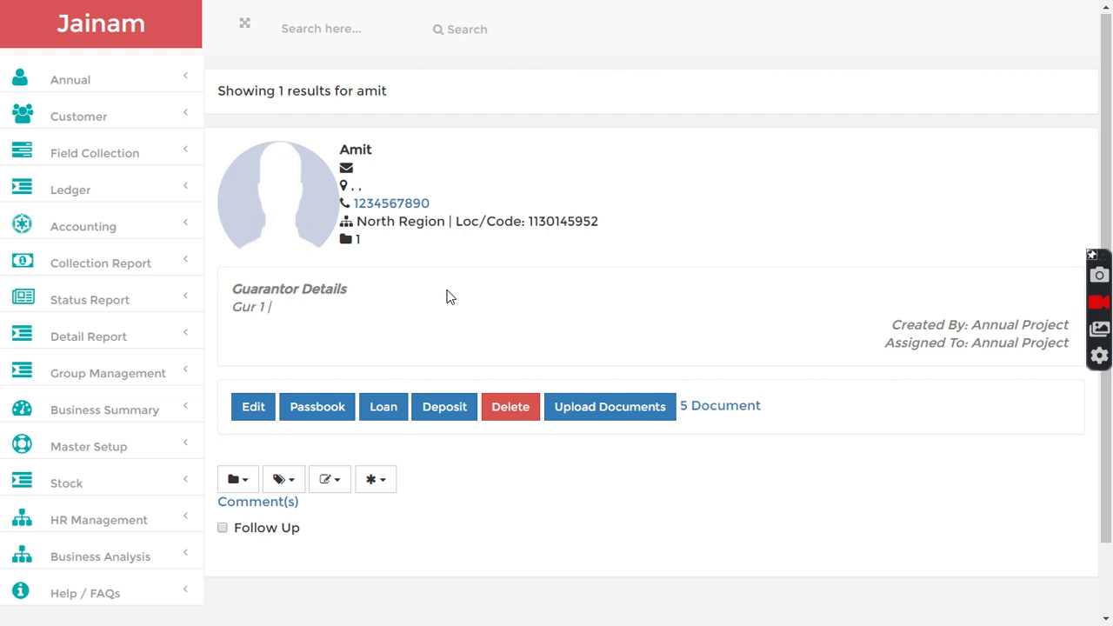
# Start a Personal loan entry with amount 10000 and interest rate 3 monthly.
pyautogui.click(383, 411)
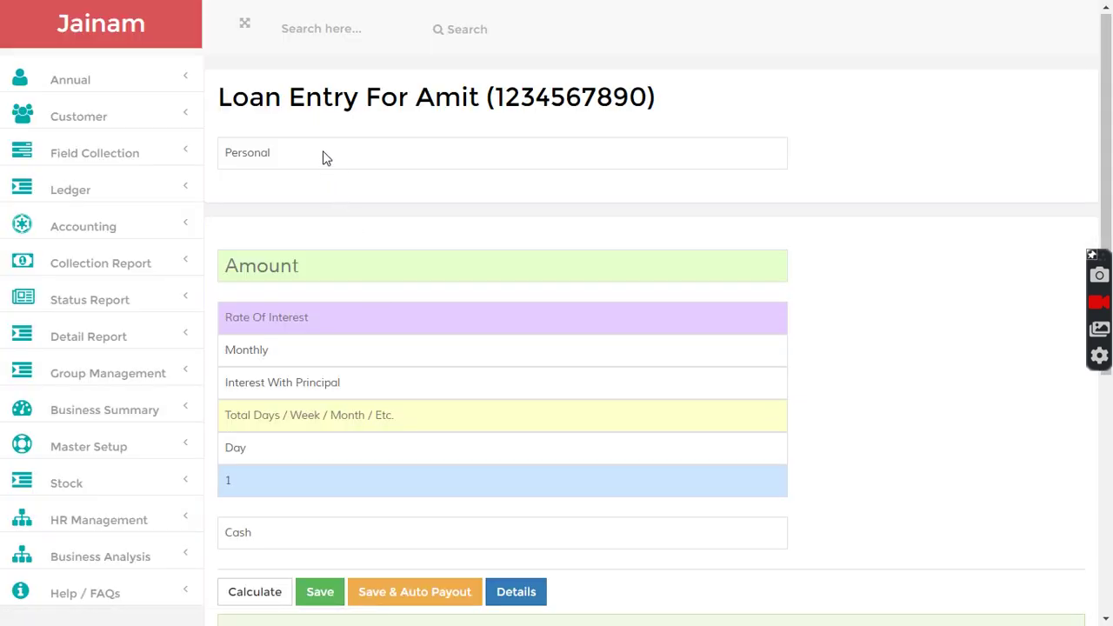
pyautogui.click(322, 158)
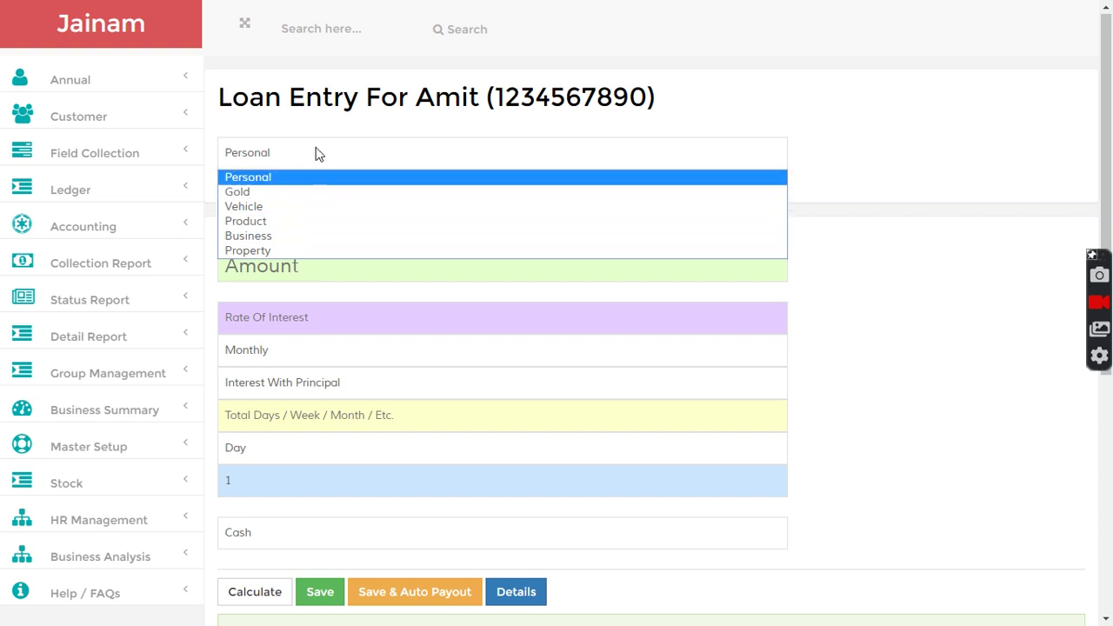
pyautogui.click(319, 153)
pyautogui.click(301, 258)
pyautogui.write('10')
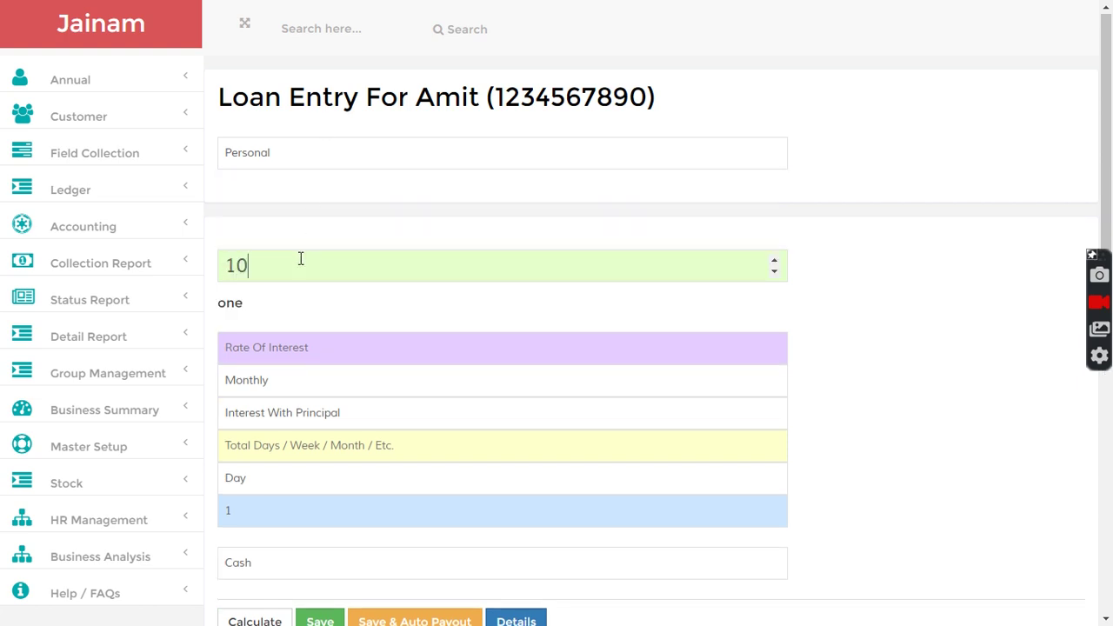
pyautogui.write('0000')
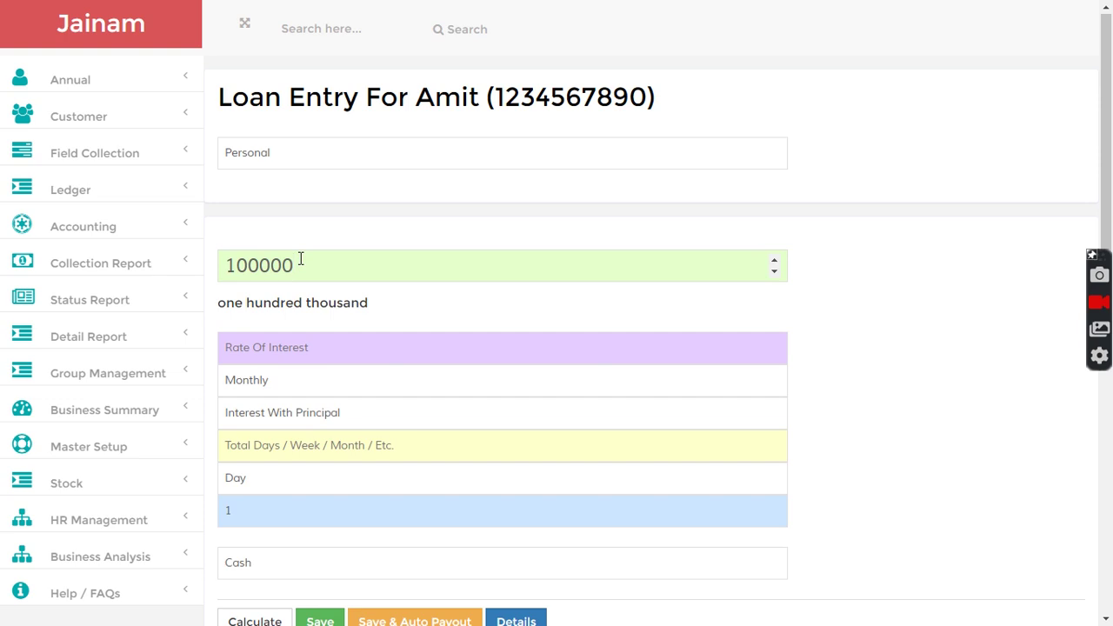
pyautogui.press('BackSpace')
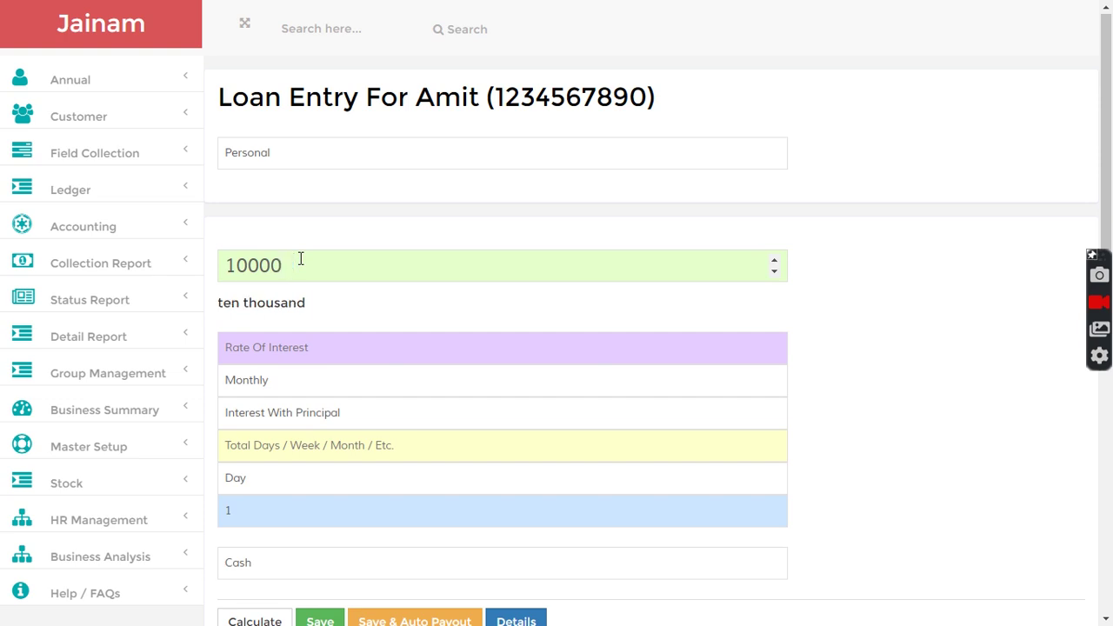
pyautogui.press('Tab')
pyautogui.write('3')
# Set the loan's interest method to Internal Rate of Return Standard.
pyautogui.click(295, 414)
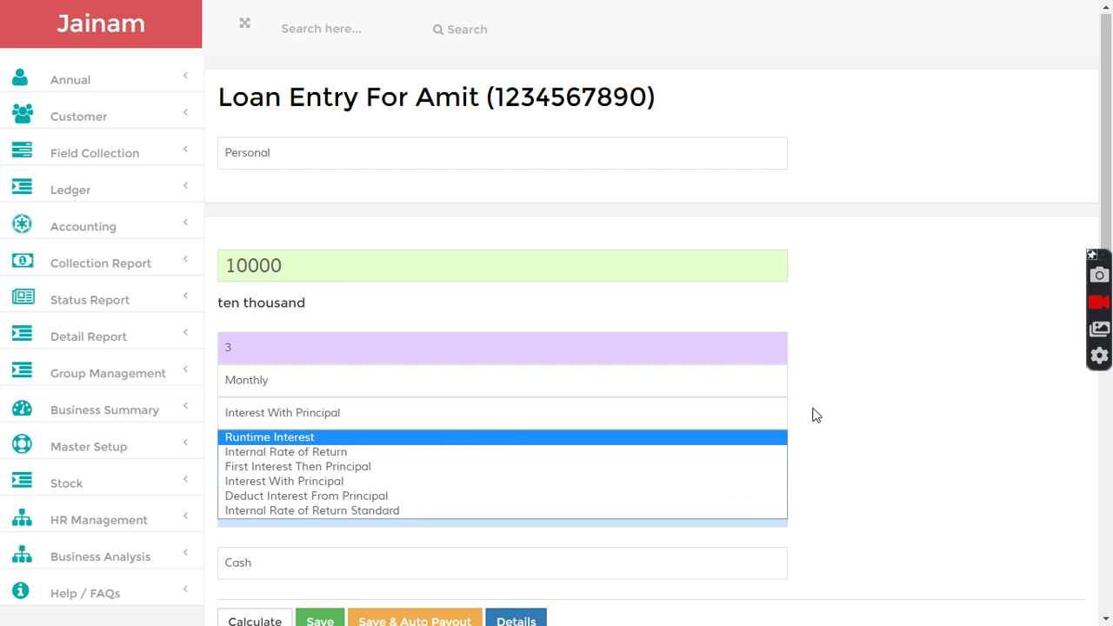
pyautogui.click(279, 452)
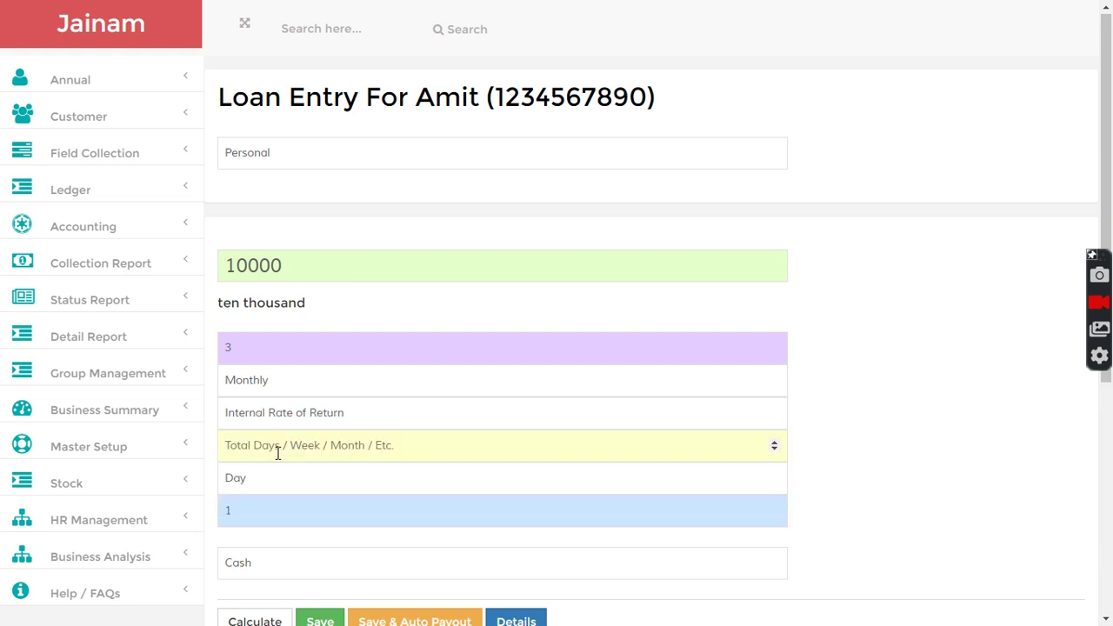
pyautogui.click(345, 417)
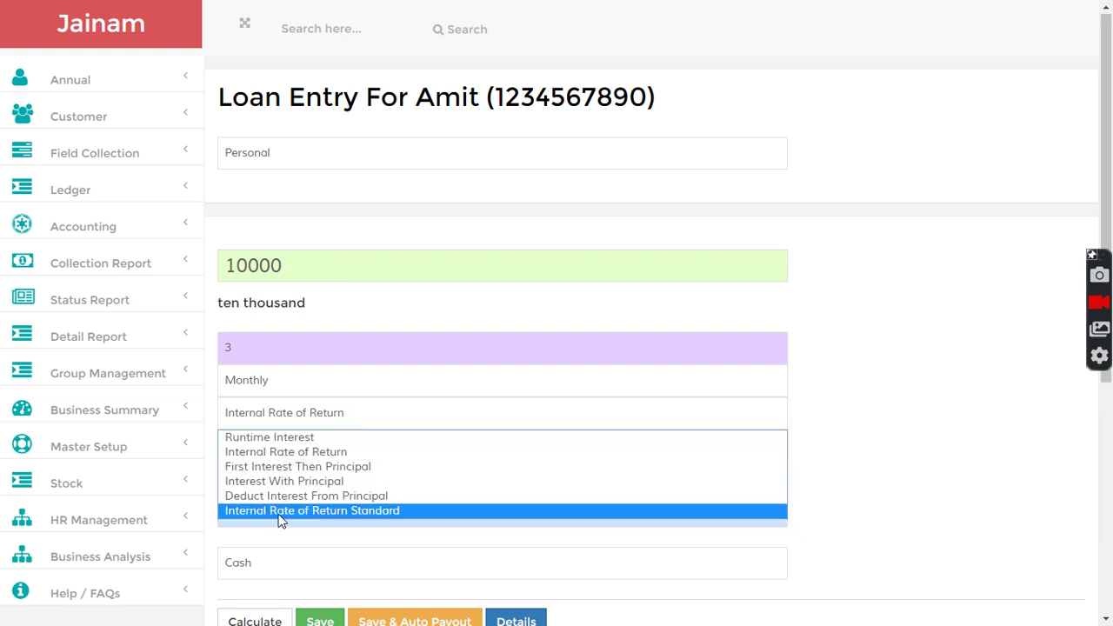
pyautogui.click(335, 513)
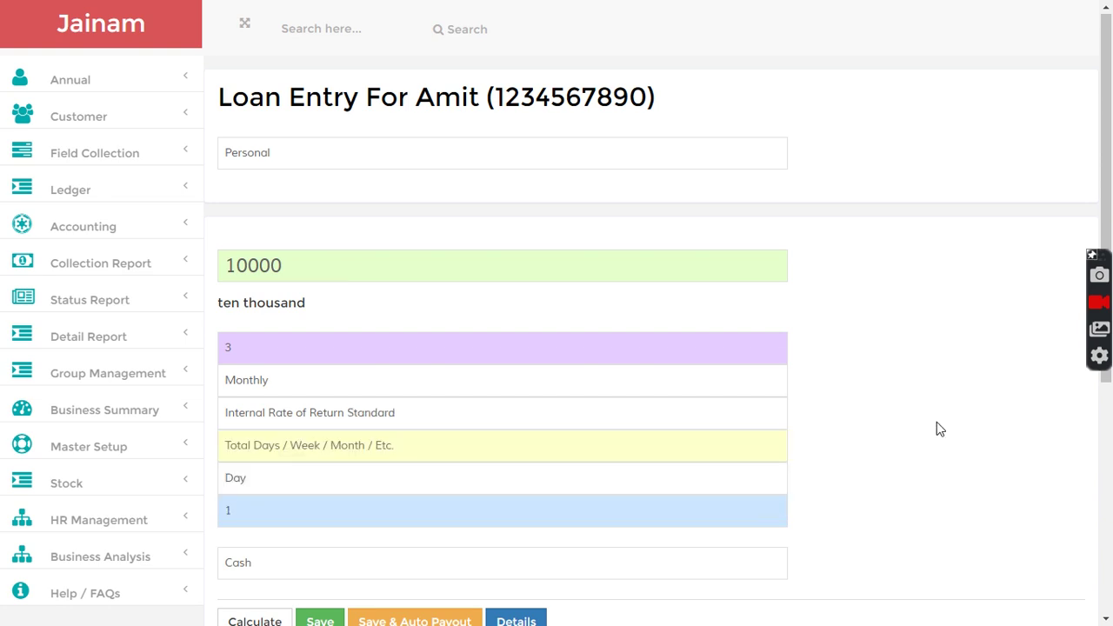
pyautogui.scroll(-2, 899, 458)
# Set the loan term to 6 Months and save it as Loan #1.
pyautogui.click(358, 287)
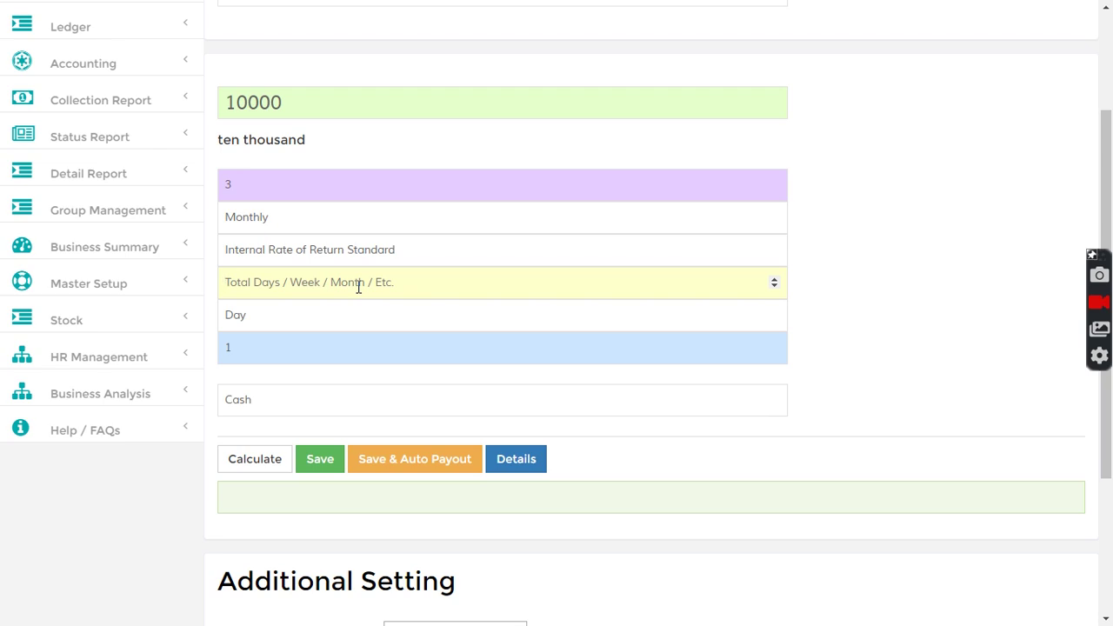
pyautogui.write('6')
pyautogui.click(331, 324)
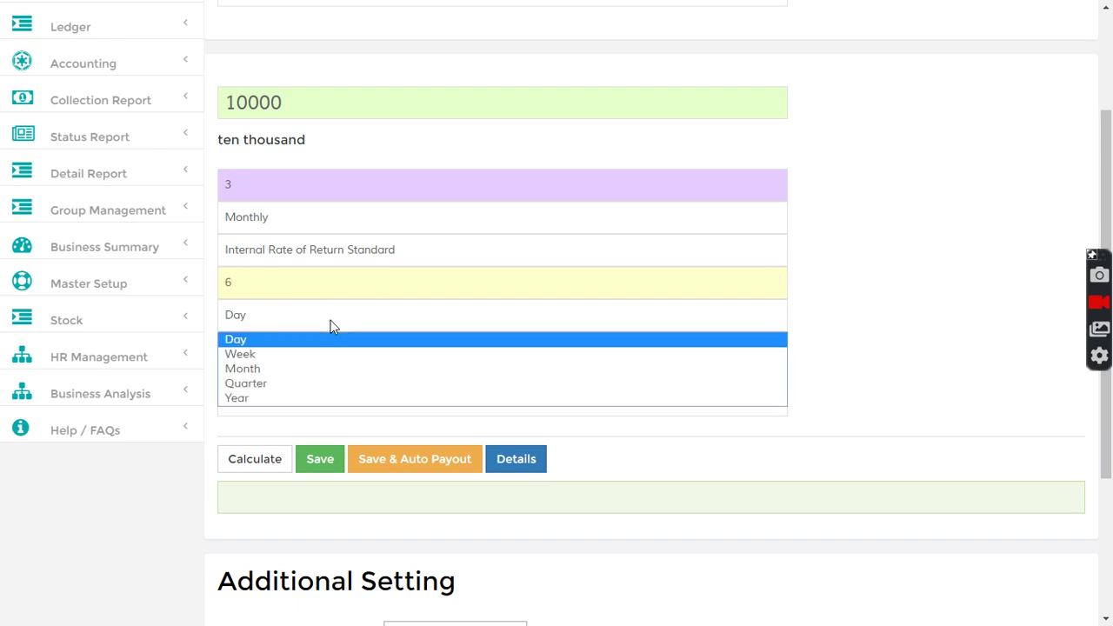
pyautogui.click(287, 369)
pyautogui.scroll(-3, 860, 376)
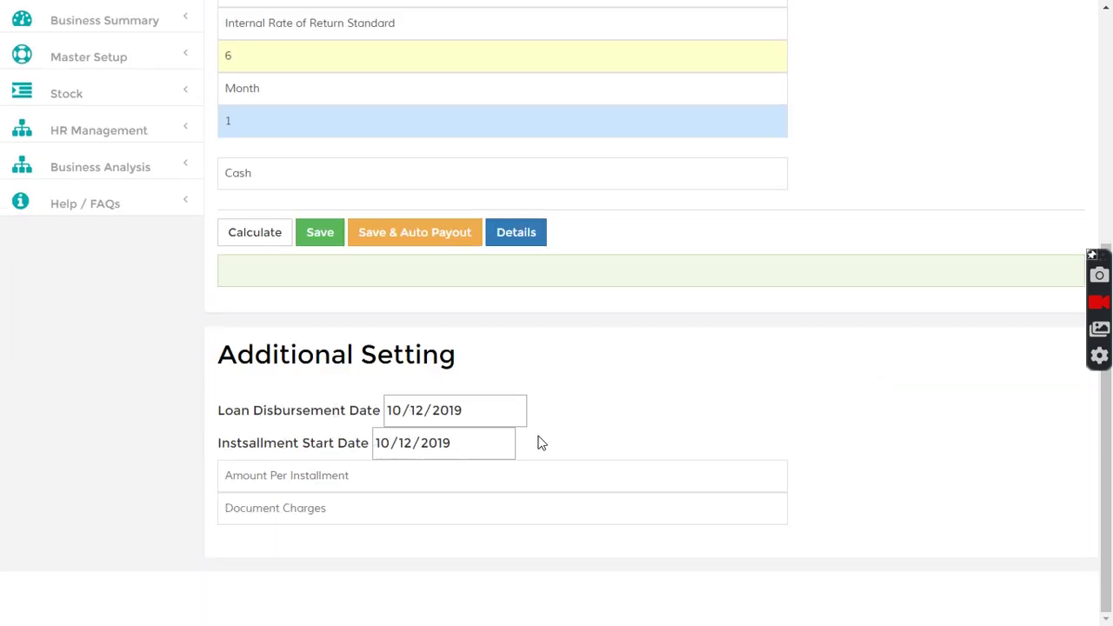
pyautogui.click(322, 239)
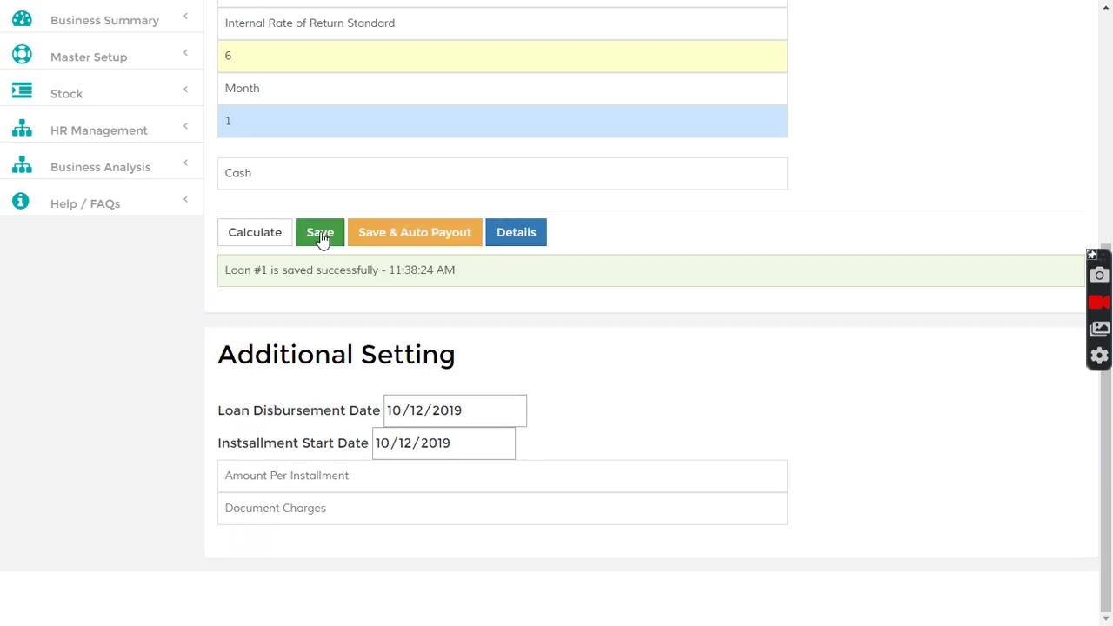
pyautogui.moveTo(227, 269); pyautogui.dragTo(341, 270)
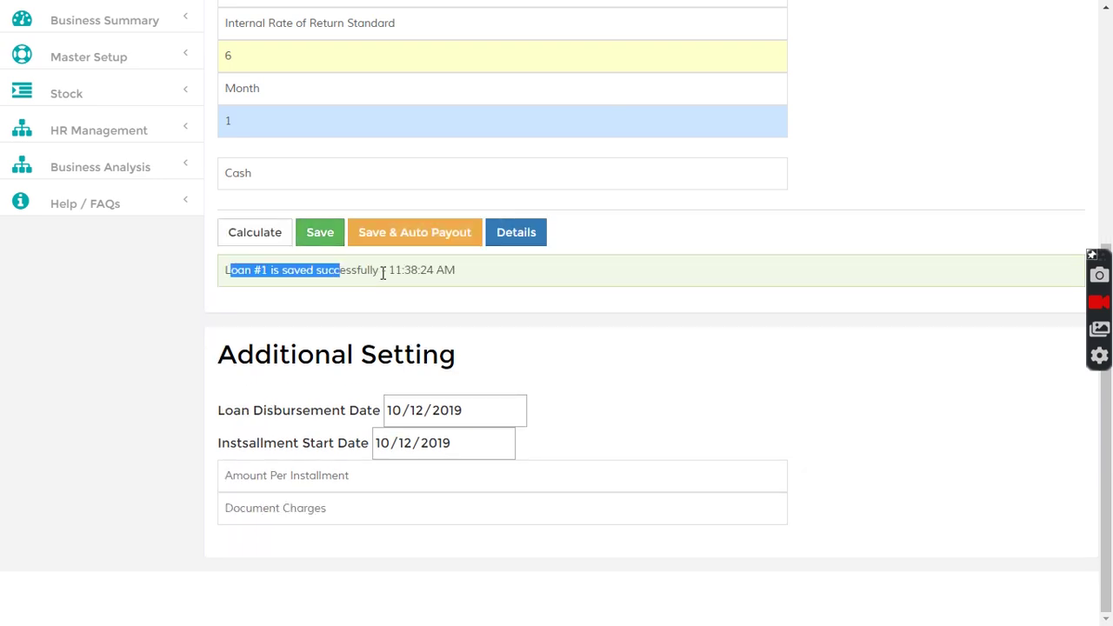
pyautogui.scroll(5, 429, 292)
# Search for loan 1 to open the customer's Personal Loan #1.
pyautogui.click(311, 36)
pyautogui.write('1')
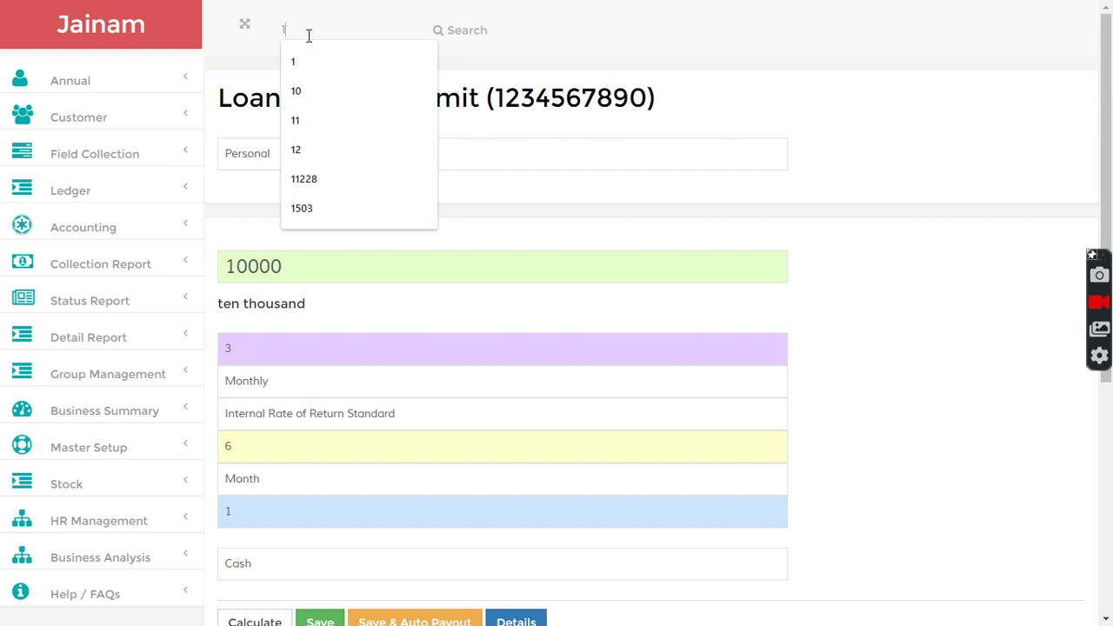
pyautogui.press('Return')
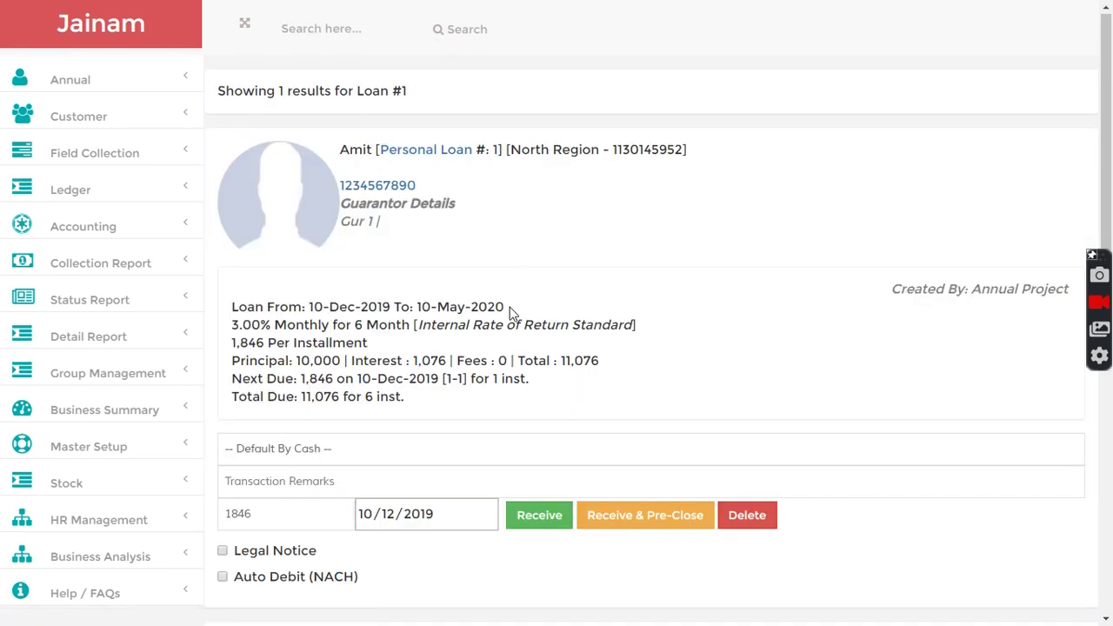
pyautogui.scroll(-3, 513, 315)
pyautogui.scroll(-3, 513, 315)
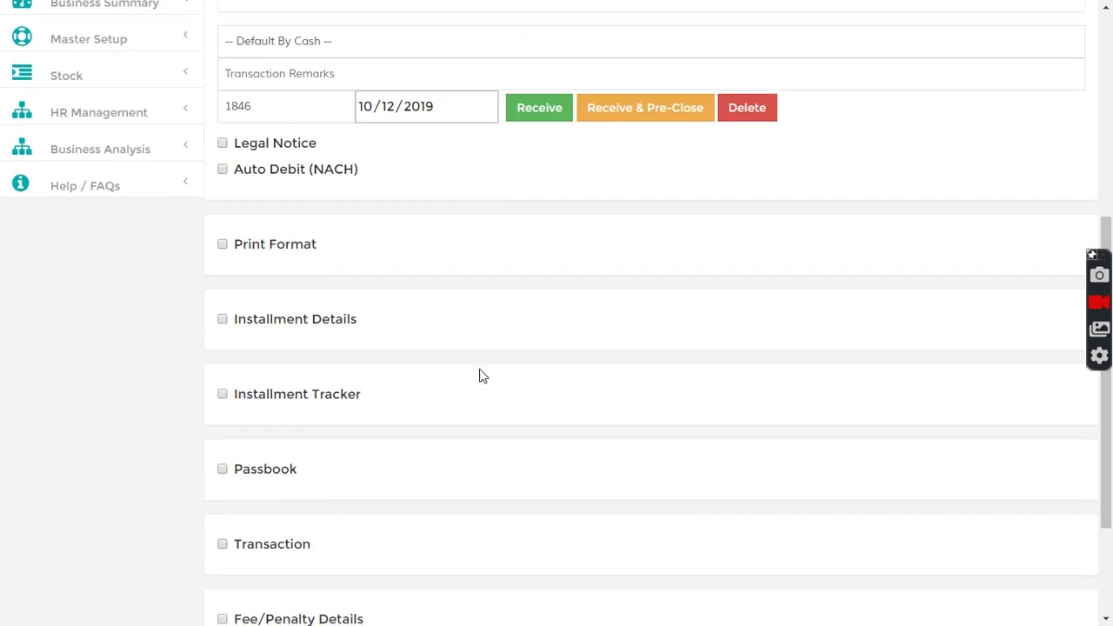
# Show the Installment Tracker listing six monthly installments of 1,846.
pyautogui.click(222, 394)
pyautogui.scroll(-4, 417, 407)
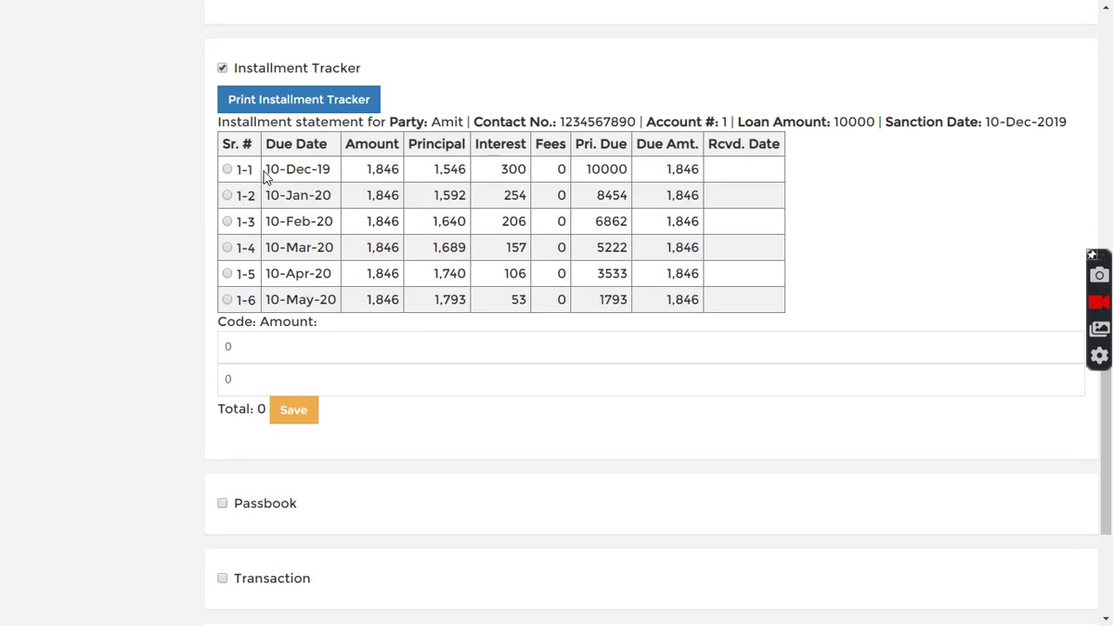
pyautogui.moveTo(263, 171); pyautogui.dragTo(349, 177)
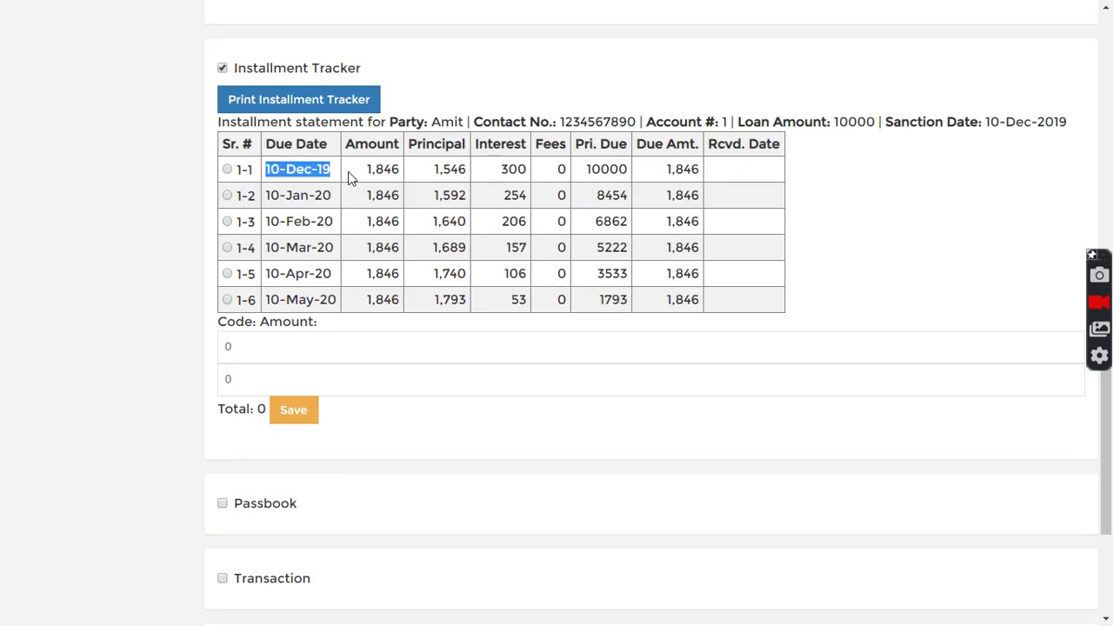
pyautogui.click(402, 175)
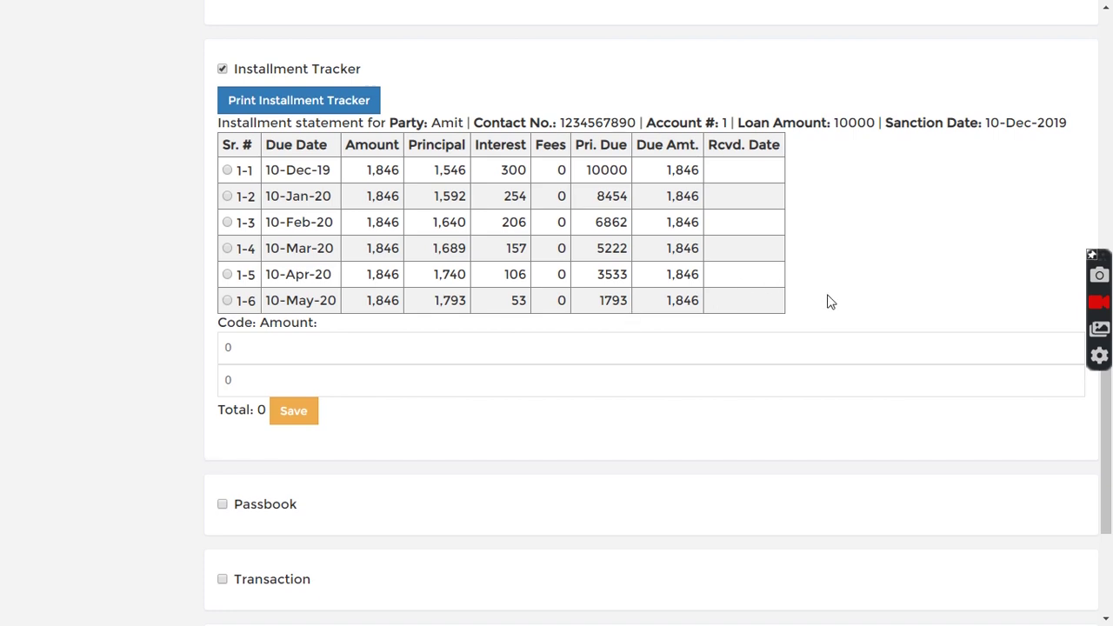
pyautogui.scroll(6, 826, 300)
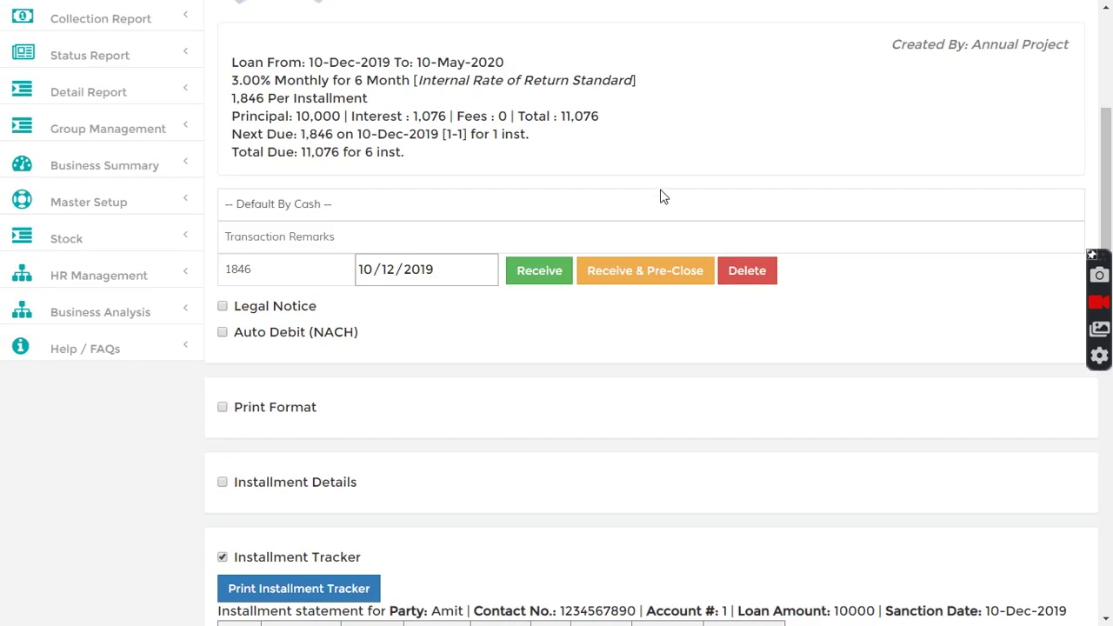
pyautogui.scroll(2, 596, 258)
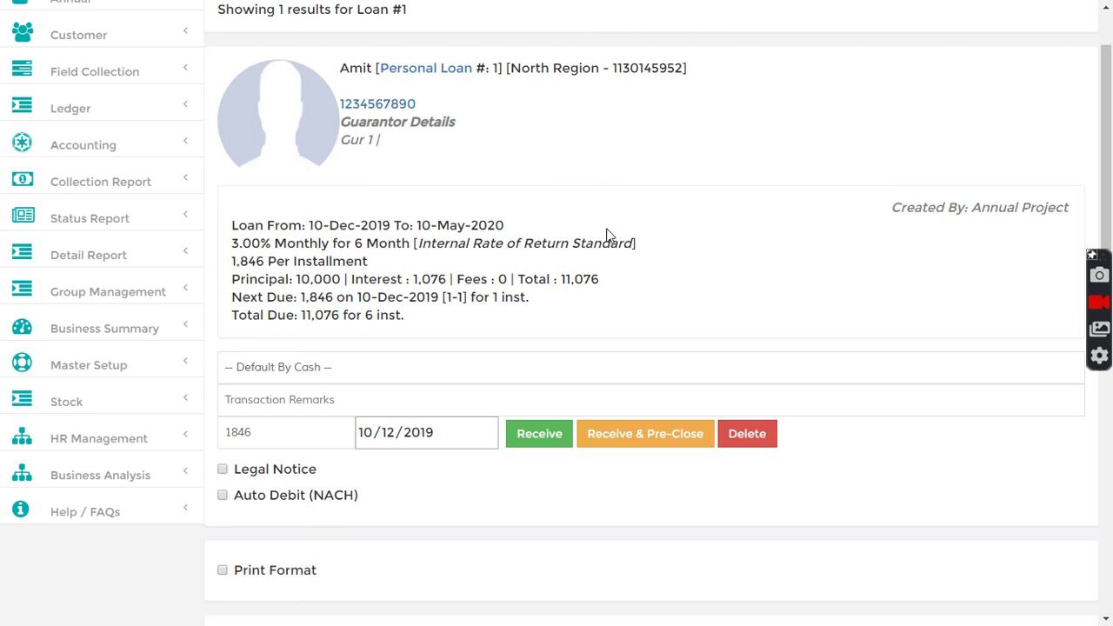
pyautogui.scroll(1, 620, 270)
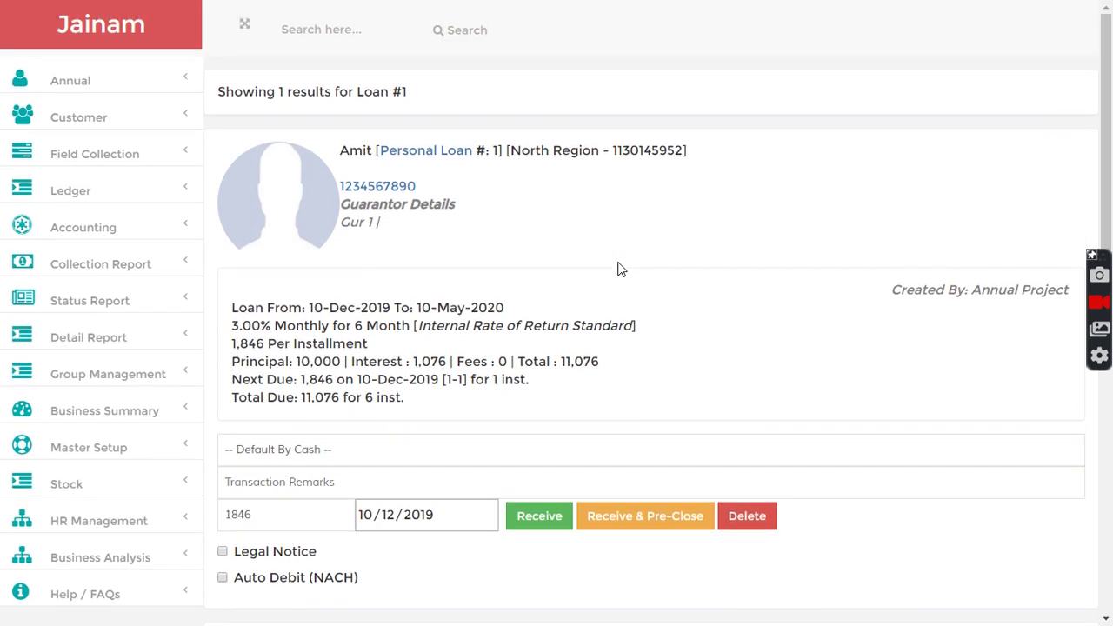
pyautogui.scroll(-2, 620, 270)
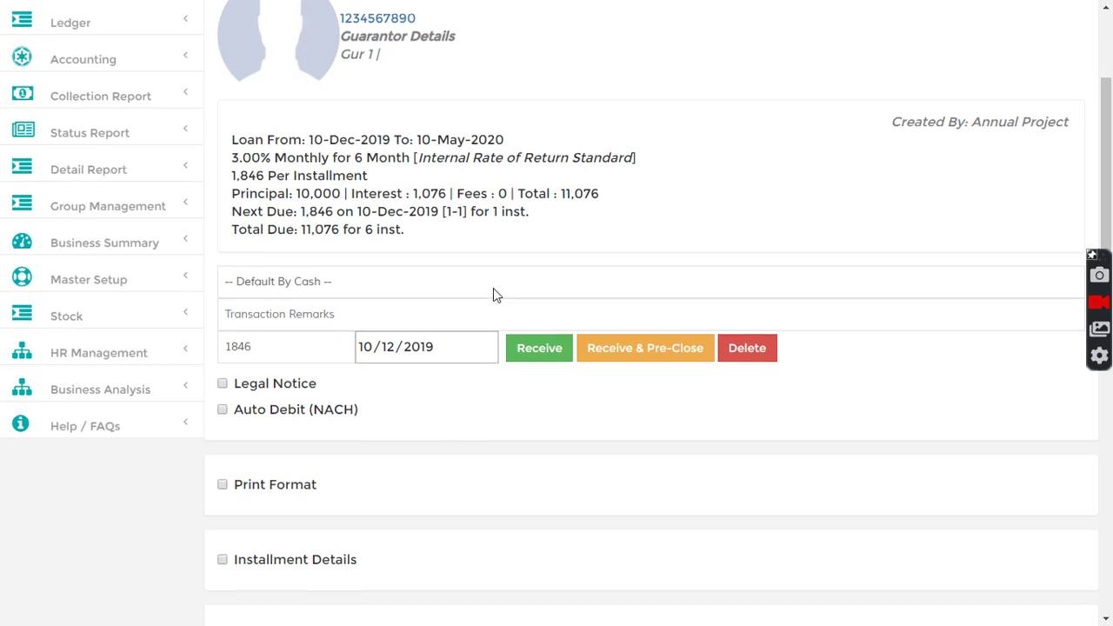
pyautogui.scroll(-1, 492, 291)
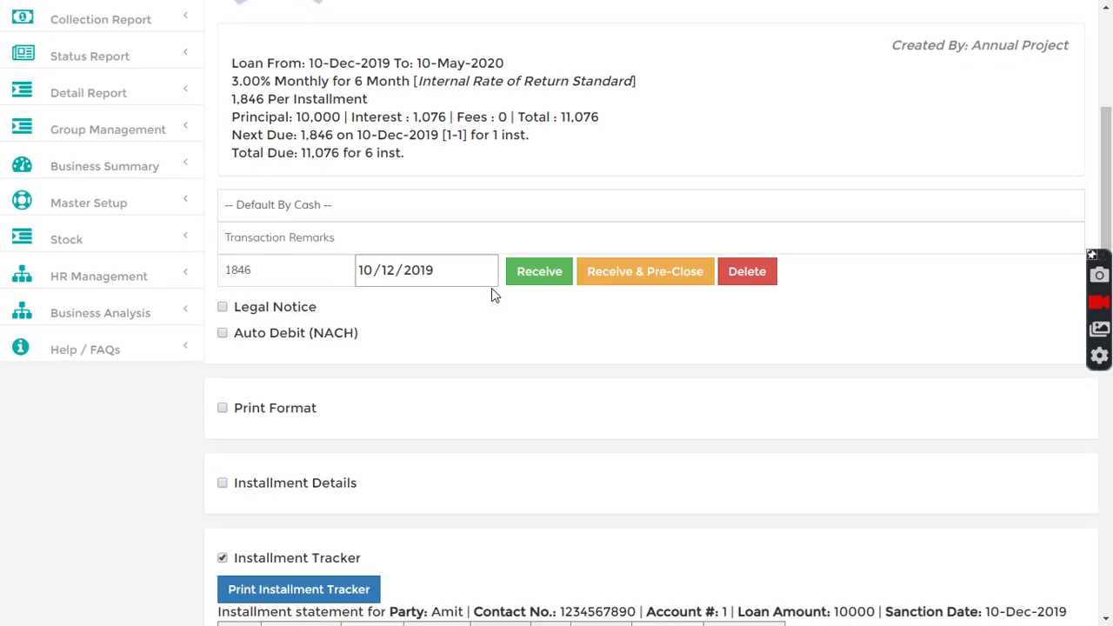
pyautogui.doubleClick(272, 269)
pyautogui.click(263, 269)
# Receive the first 1,846 installment and refresh the tracker, leaving a 9,230 balance.
pyautogui.click(537, 271)
pyautogui.scroll(-7, 474, 359)
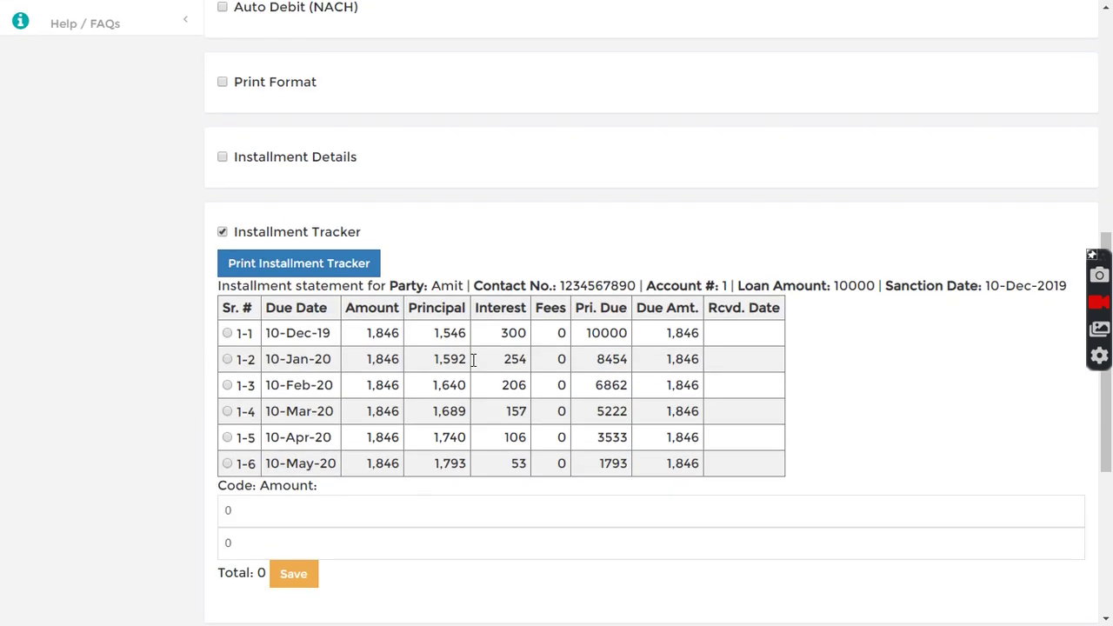
pyautogui.click(257, 240)
pyautogui.click(259, 243)
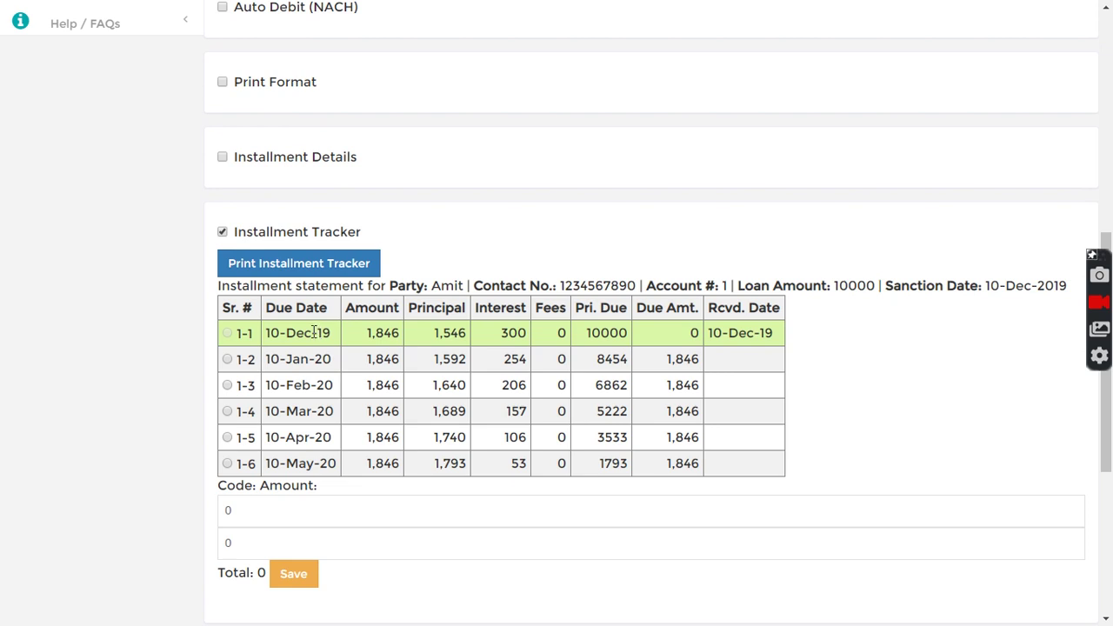
pyautogui.moveTo(272, 332); pyautogui.dragTo(490, 343)
pyautogui.click(504, 340)
# Show the Transaction statement and mark the Received By Cash entry for deletion.
pyautogui.scroll(-4, 450, 374)
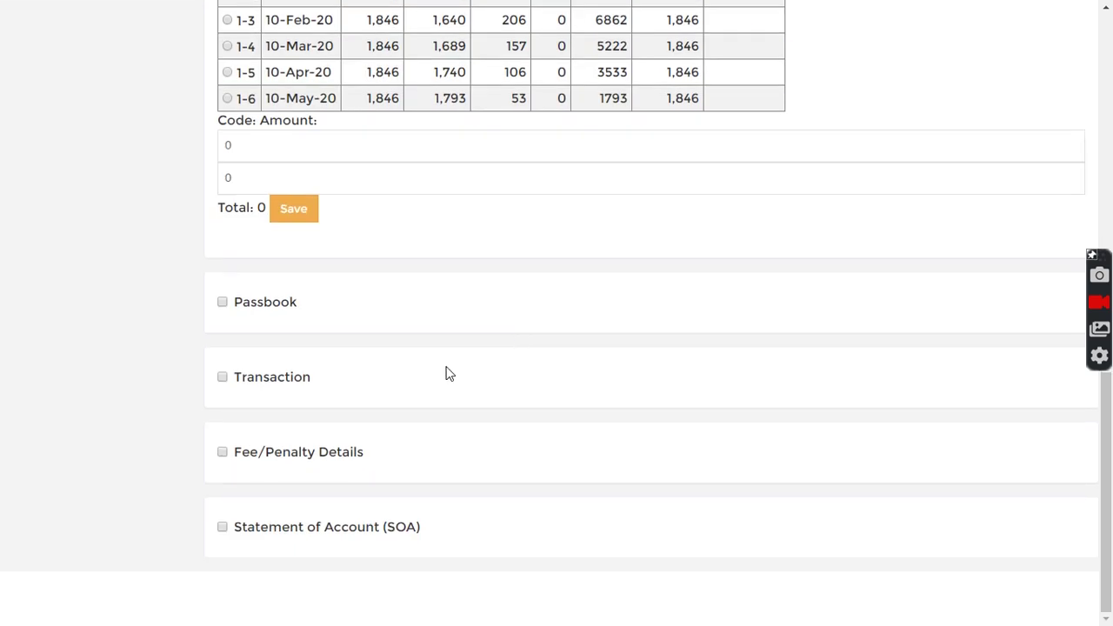
pyautogui.click(223, 379)
pyautogui.scroll(-4, 372, 395)
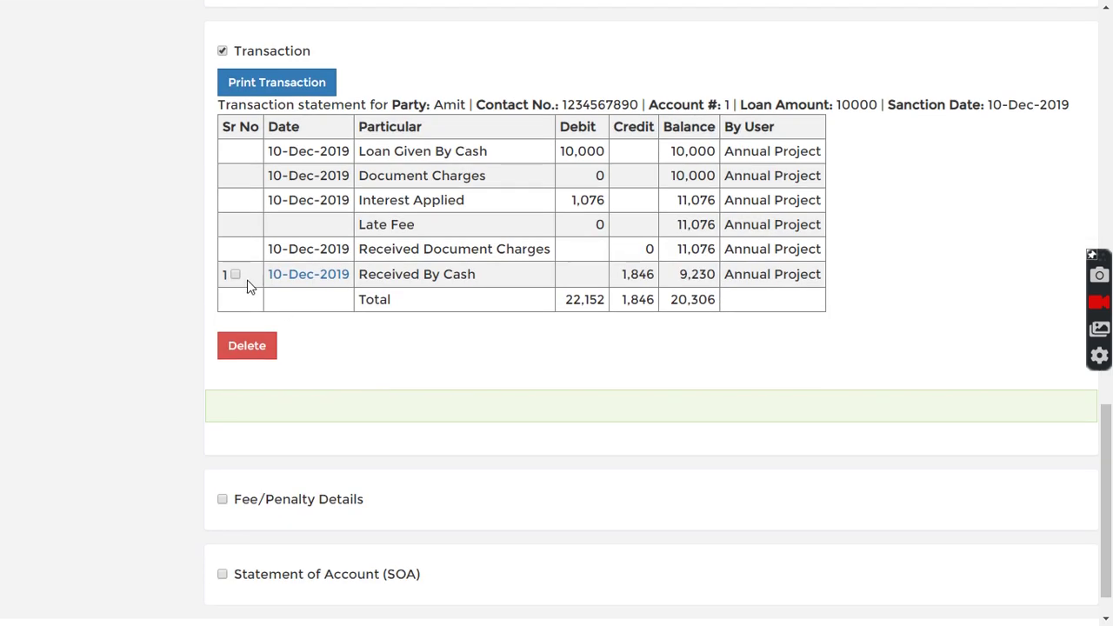
pyautogui.click(235, 275)
# Confirm deleting the Received By Cash transaction and refresh the Installment Tracker.
pyautogui.click(248, 346)
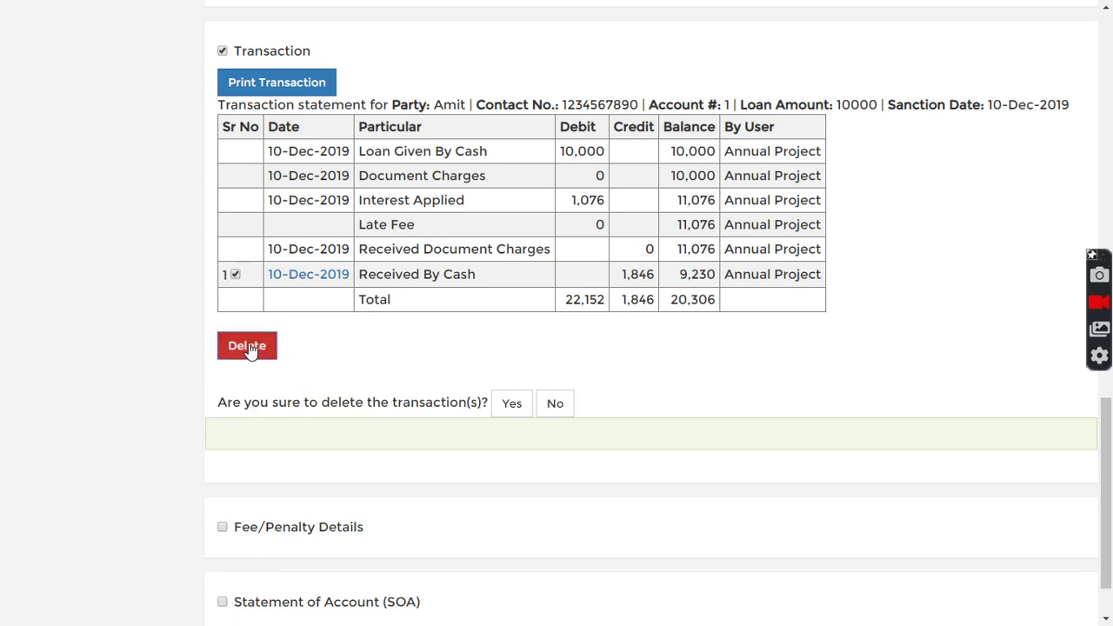
pyautogui.click(511, 402)
pyautogui.scroll(8, 560, 348)
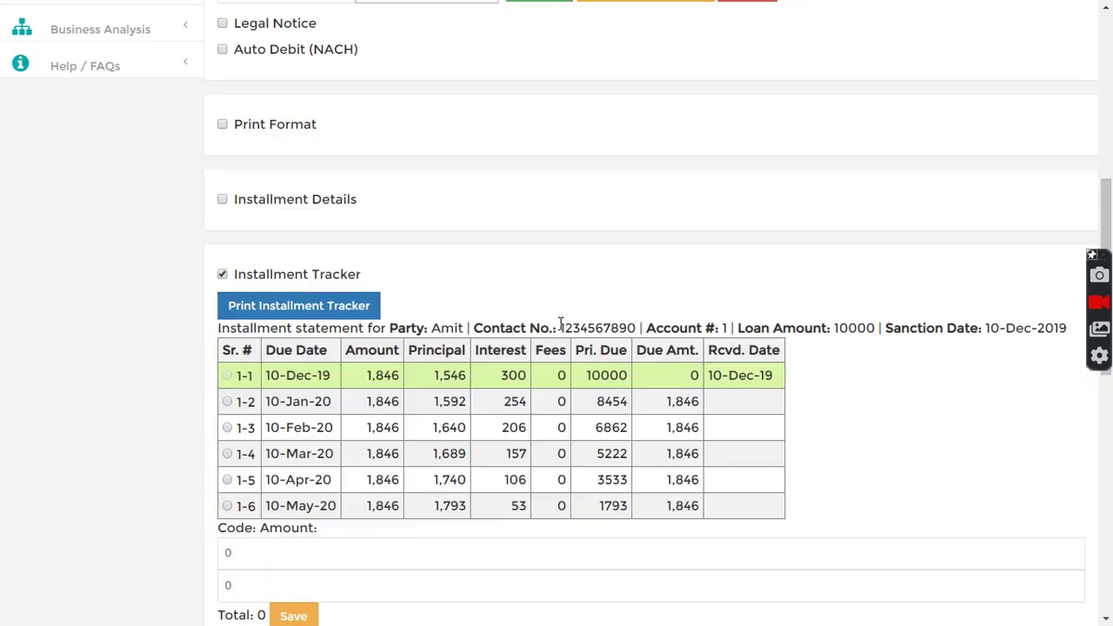
pyautogui.click(223, 275)
pyautogui.click(227, 274)
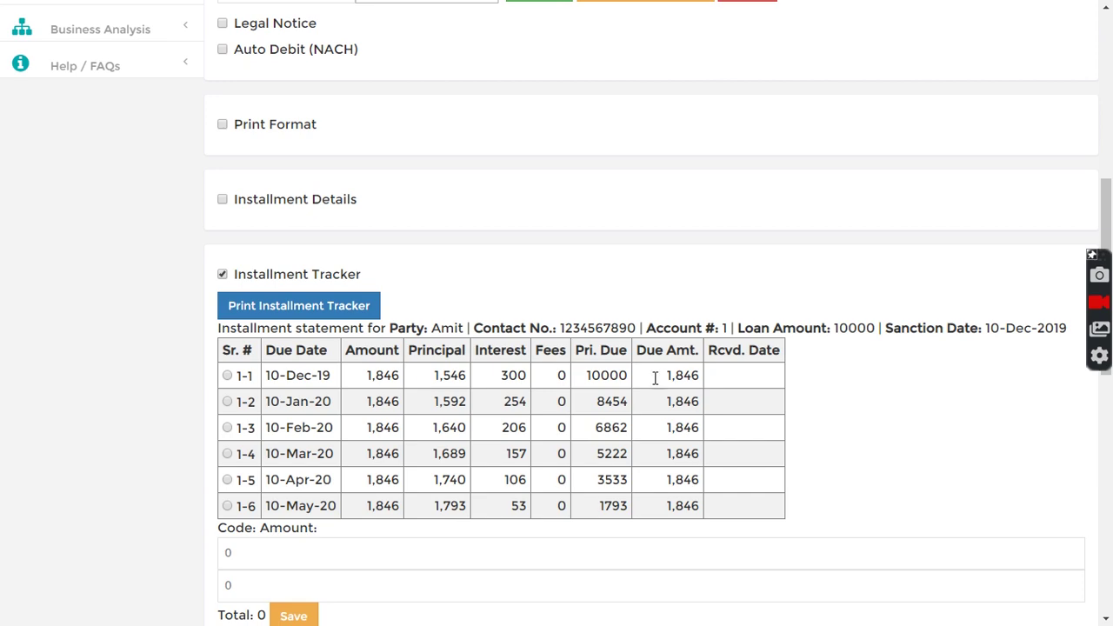
pyautogui.scroll(6, 691, 381)
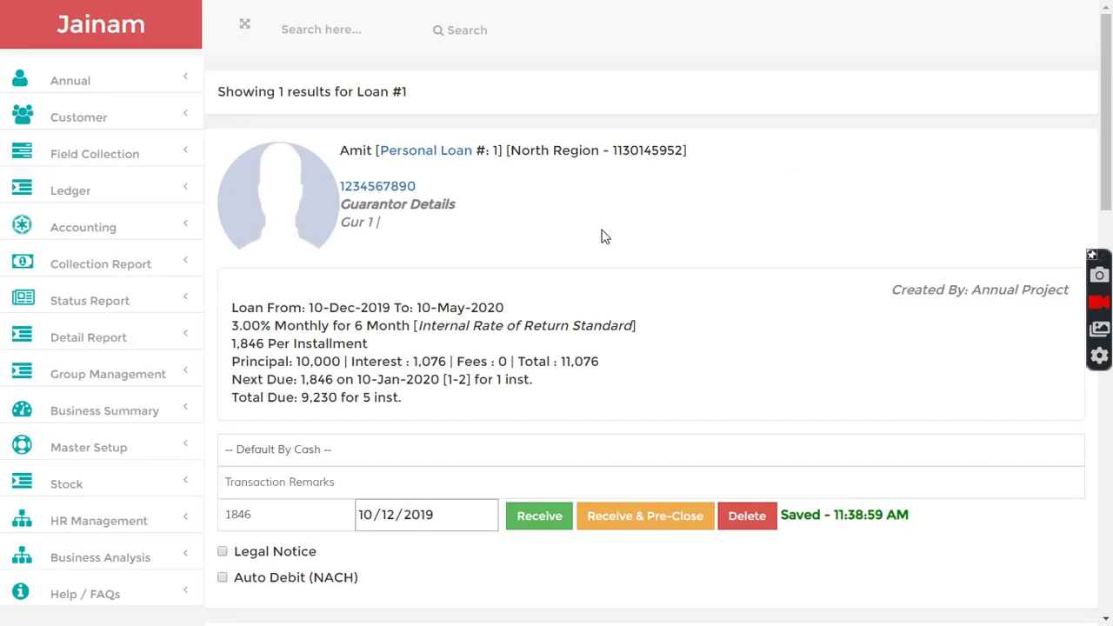
pyautogui.scroll(-10, 603, 236)
pyautogui.scroll(5, 602, 231)
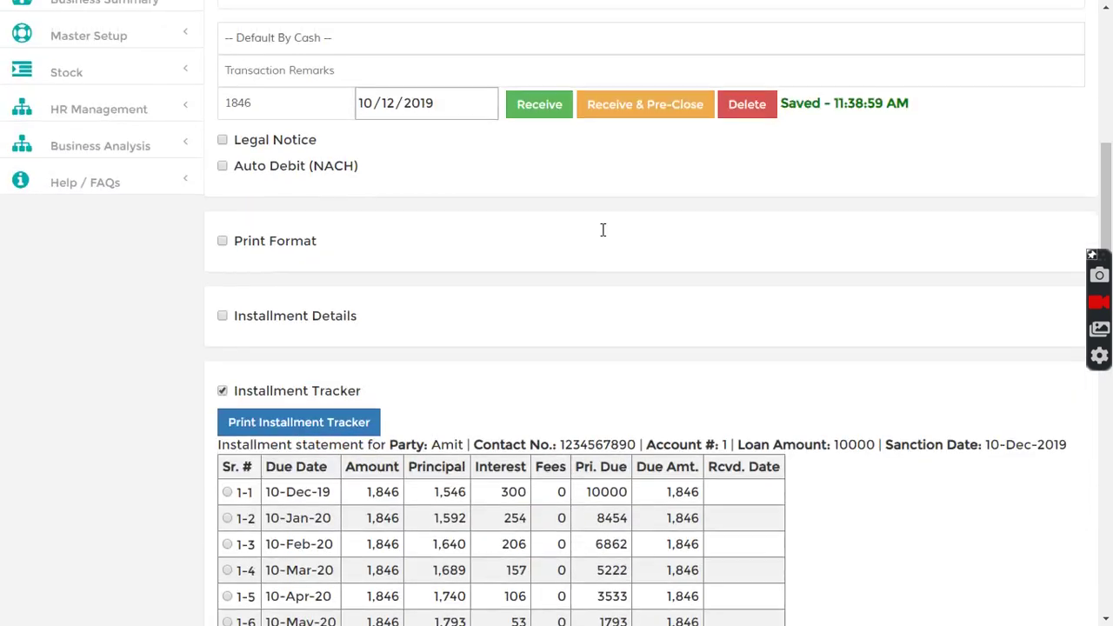
pyautogui.scroll(5, 603, 230)
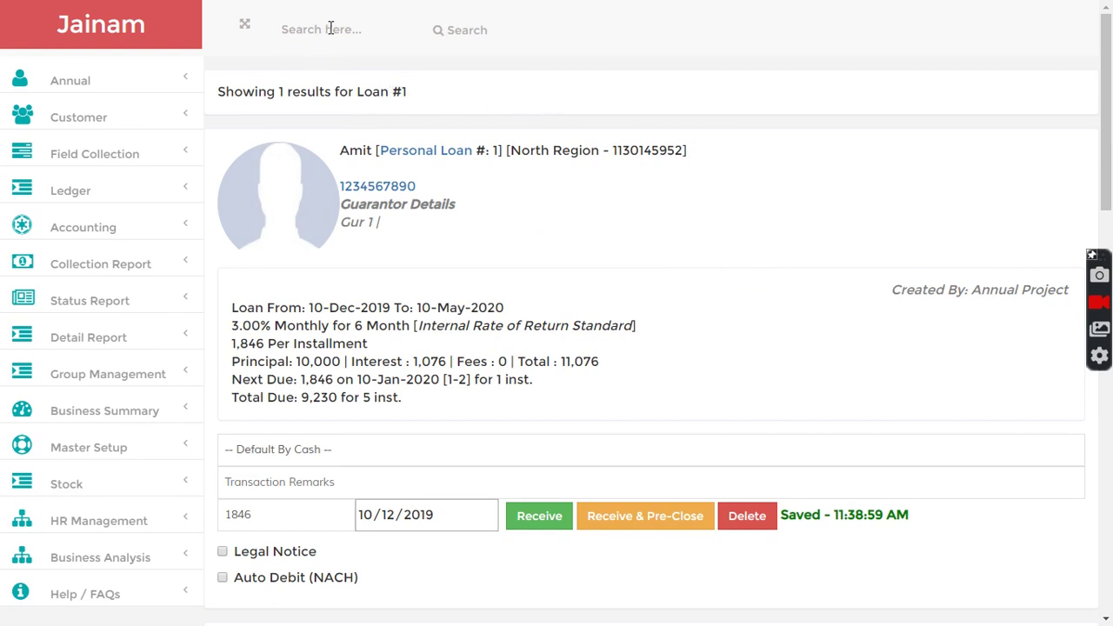
pyautogui.scroll(-2, 455, 111)
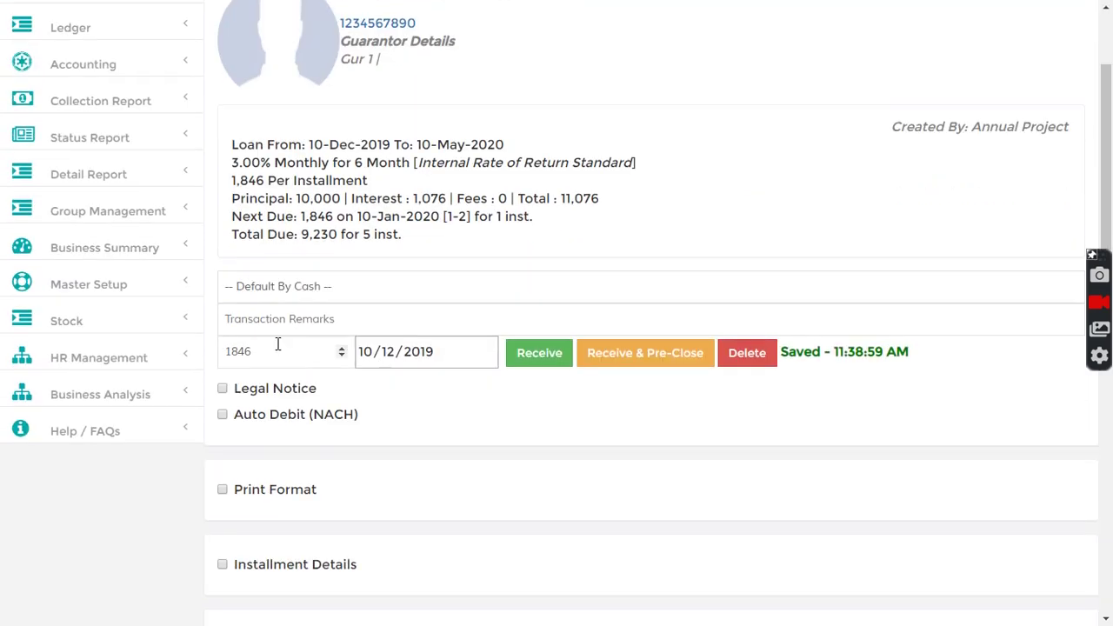
pyautogui.moveTo(265, 353); pyautogui.dragTo(221, 358)
# Open the HR Management Employee List and review the two staff accounts' user IDs.
pyautogui.click(583, 237)
pyautogui.click(84, 360)
pyautogui.scroll(-2, 104, 313)
pyautogui.click(114, 231)
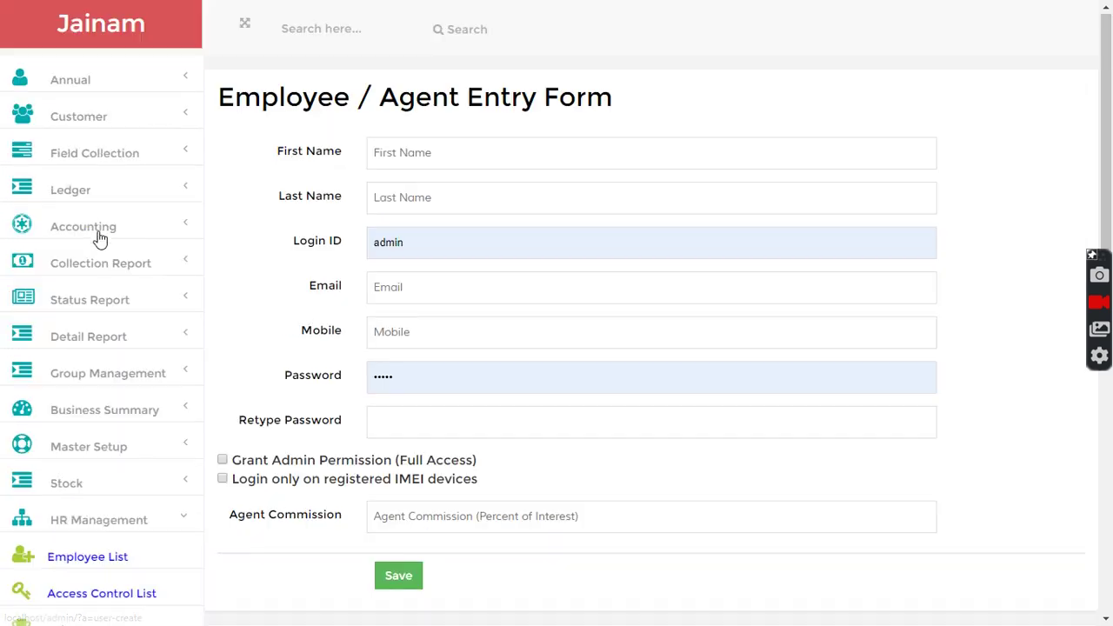
pyautogui.scroll(-5, 384, 287)
pyautogui.moveTo(356, 224); pyautogui.dragTo(433, 225)
pyautogui.moveTo(356, 251); pyautogui.dragTo(477, 251)
pyautogui.click(593, 271)
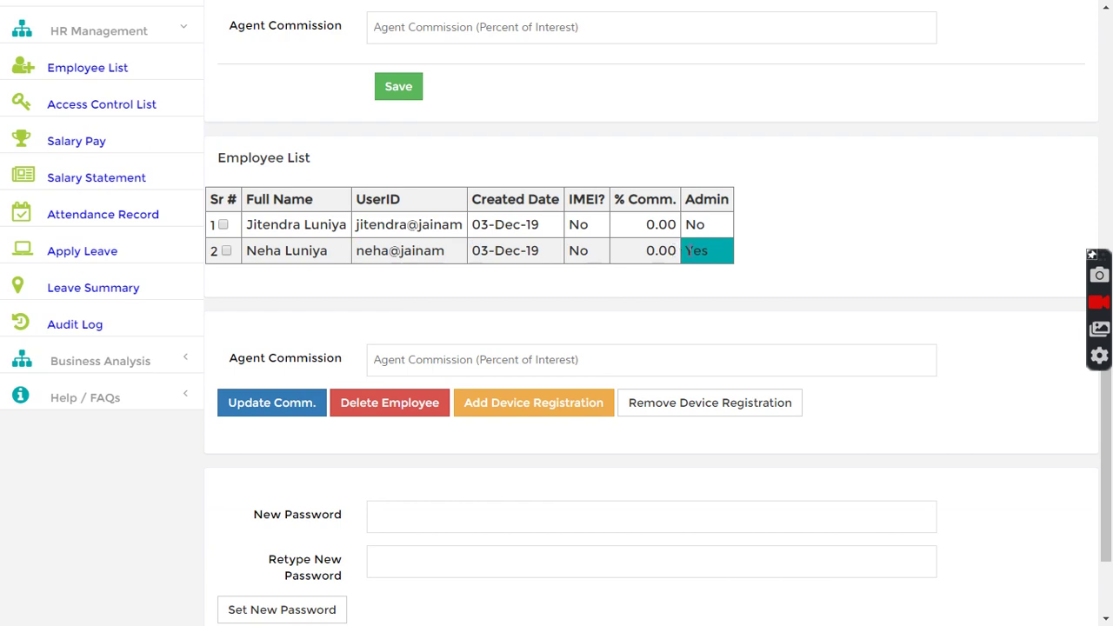
pyautogui.moveTo(358, 250); pyautogui.dragTo(450, 259)
pyautogui.moveTo(357, 228); pyautogui.dragTo(421, 222)
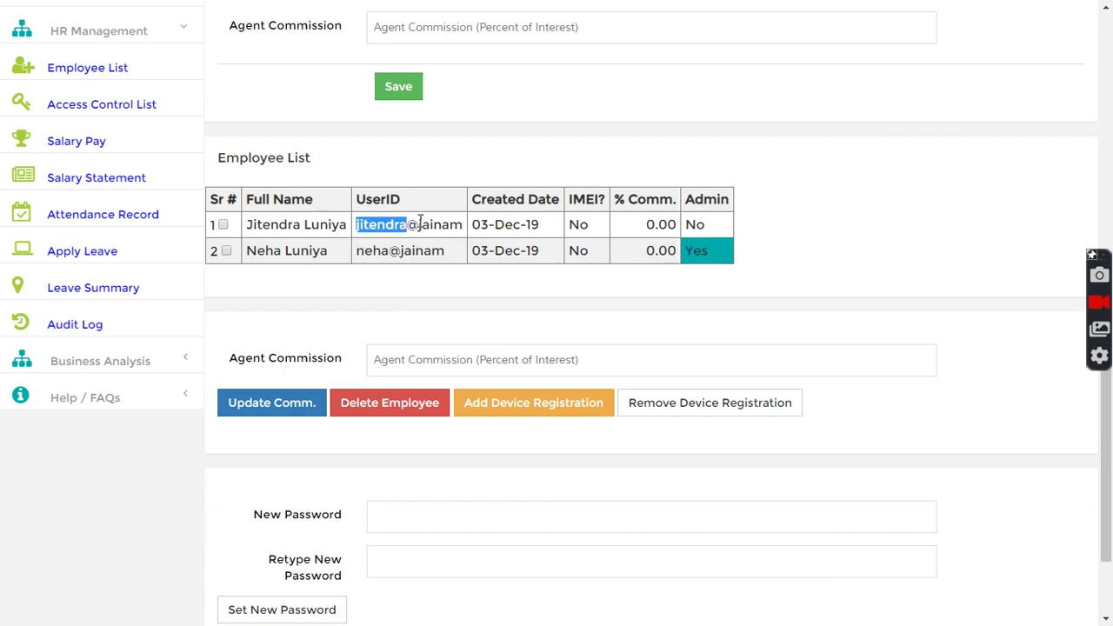
pyautogui.click(693, 224)
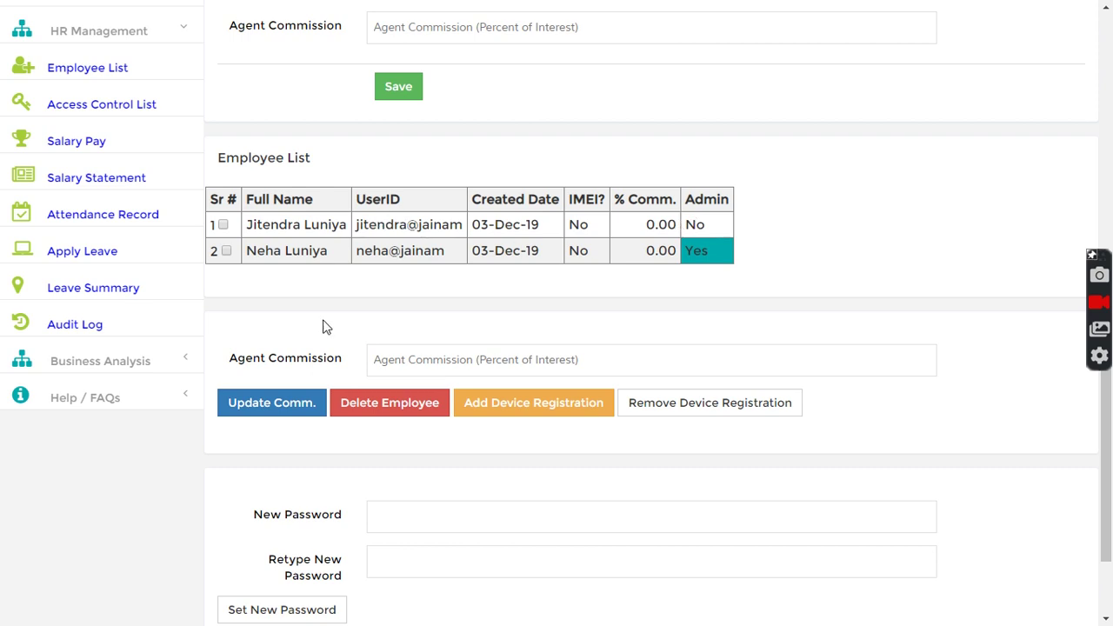
pyautogui.moveTo(358, 225); pyautogui.dragTo(465, 228)
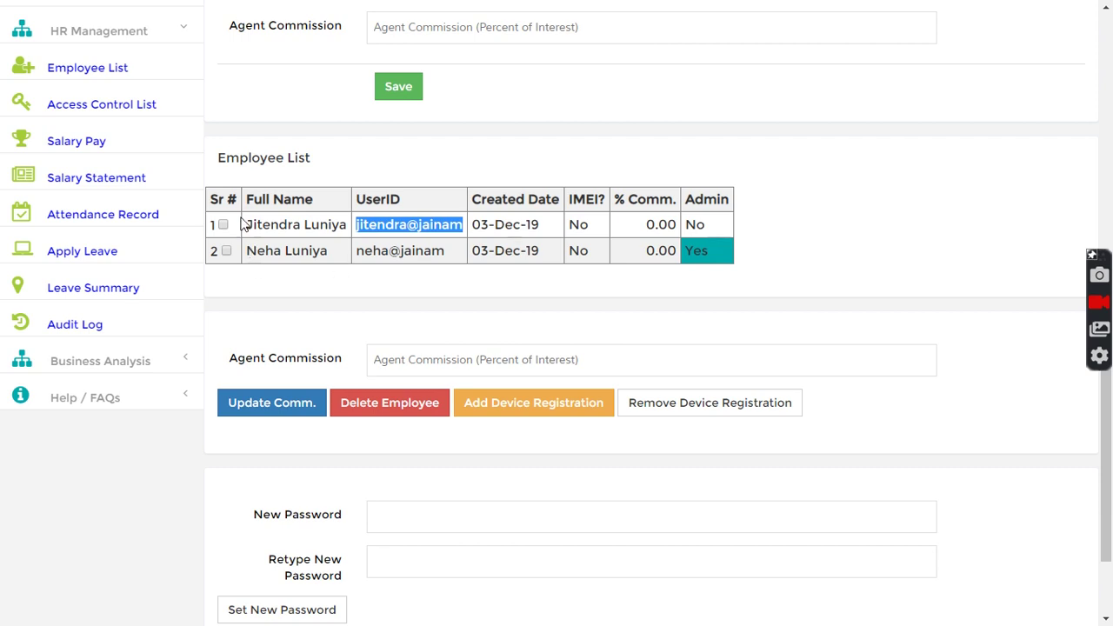
# Grant the first employee Field Collection > Loan Collection List access in access control.
pyautogui.click(102, 106)
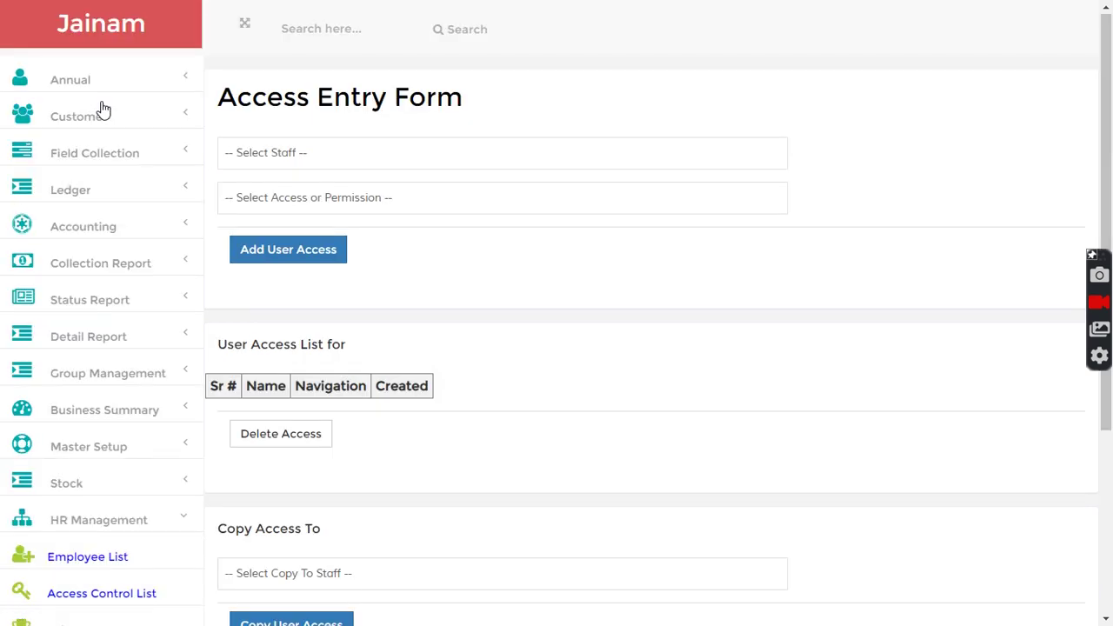
pyautogui.scroll(-3, 113, 317)
pyautogui.scroll(3, 392, 166)
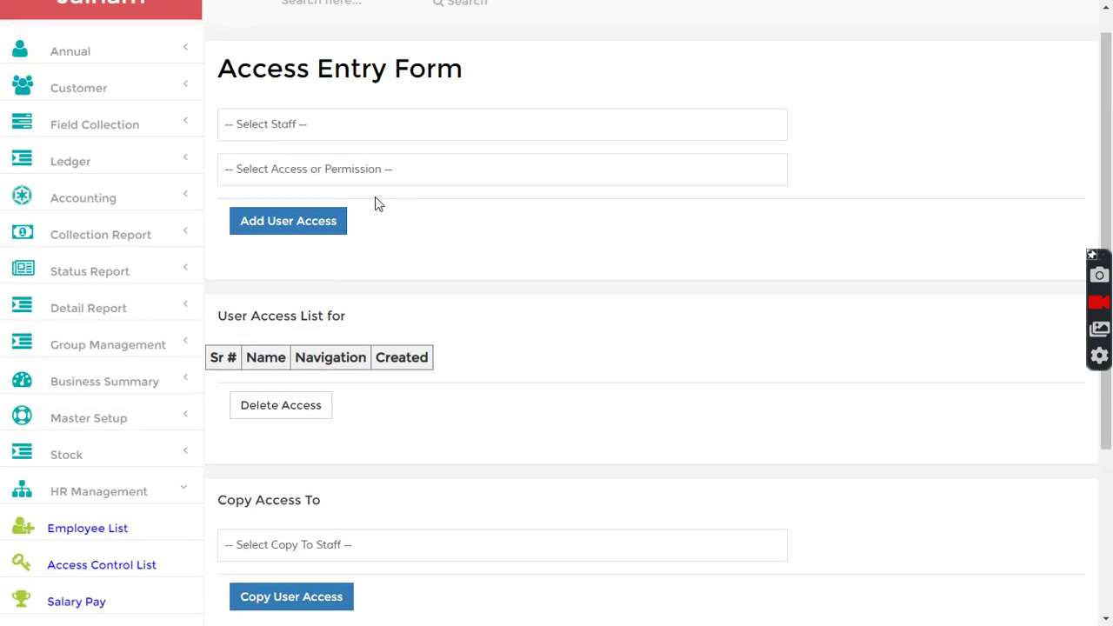
pyautogui.click(324, 131)
pyautogui.click(298, 161)
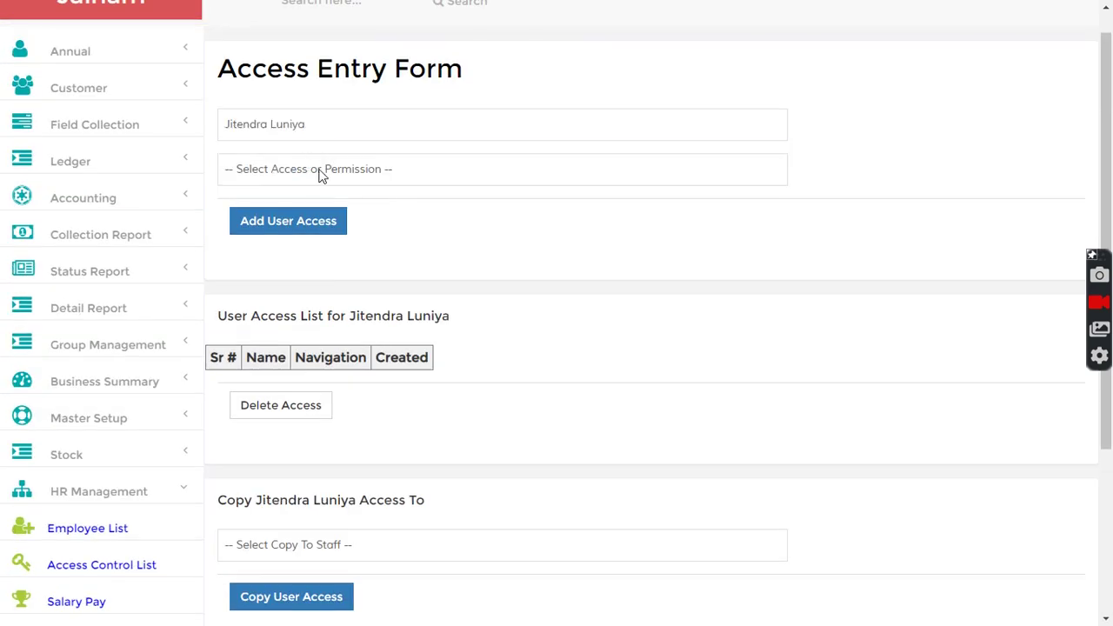
pyautogui.click(333, 171)
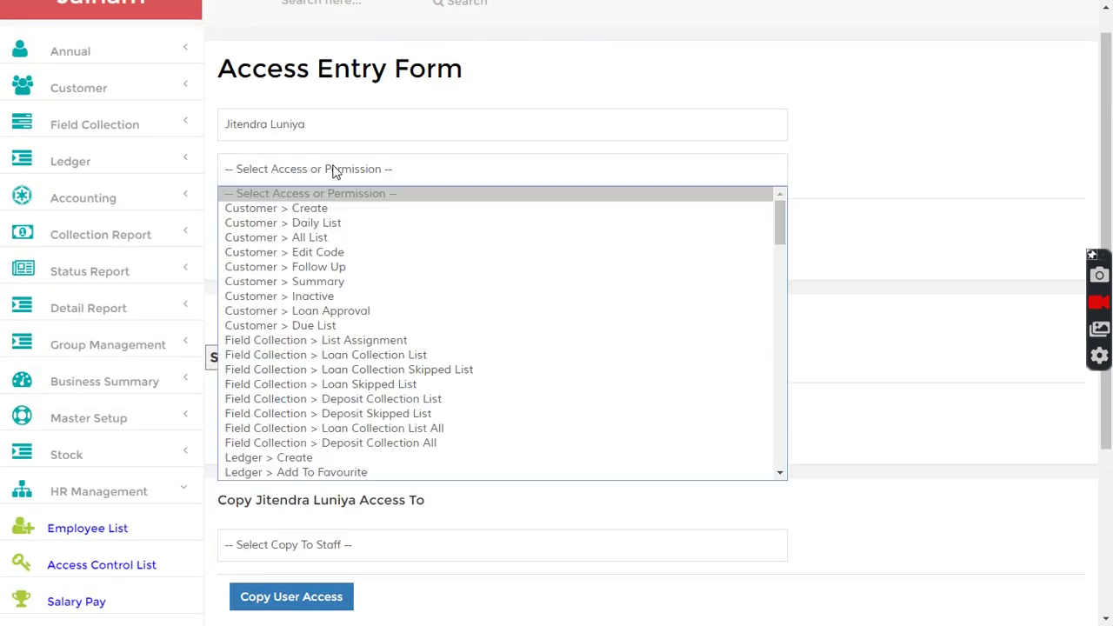
pyautogui.click(385, 355)
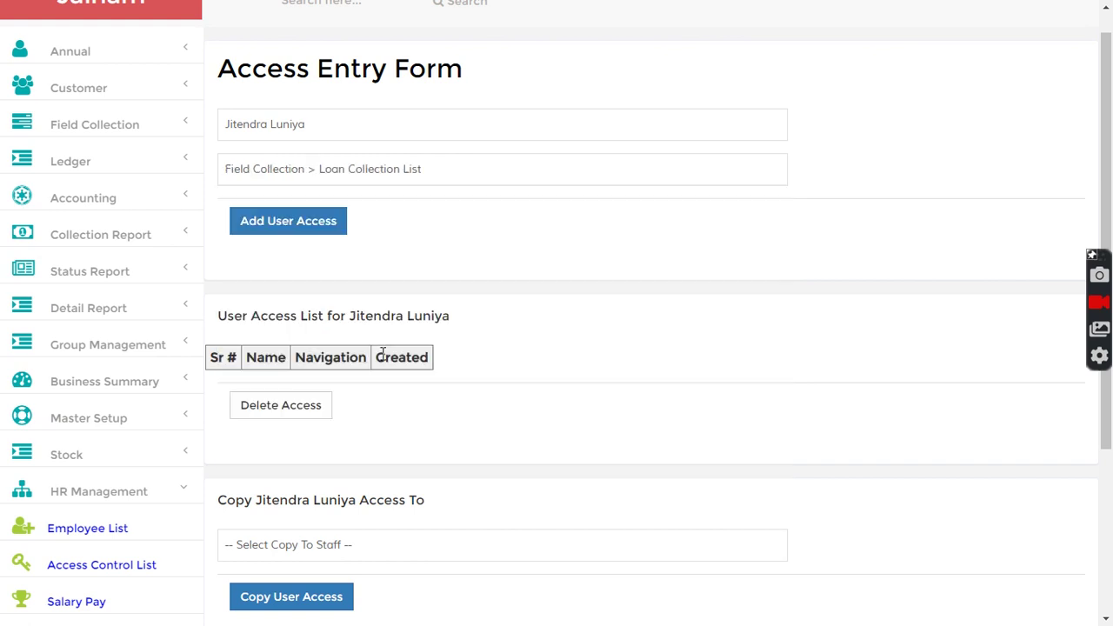
pyautogui.click(291, 224)
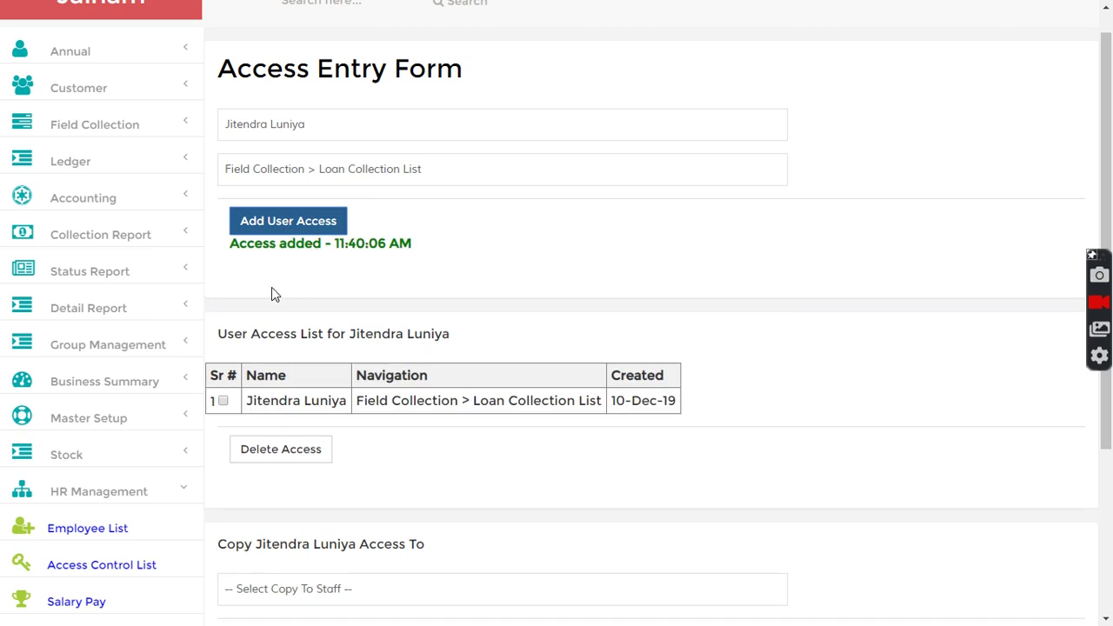
# Sign out of the admin account and log in as the staff member.
pyautogui.scroll(1, 156, 162)
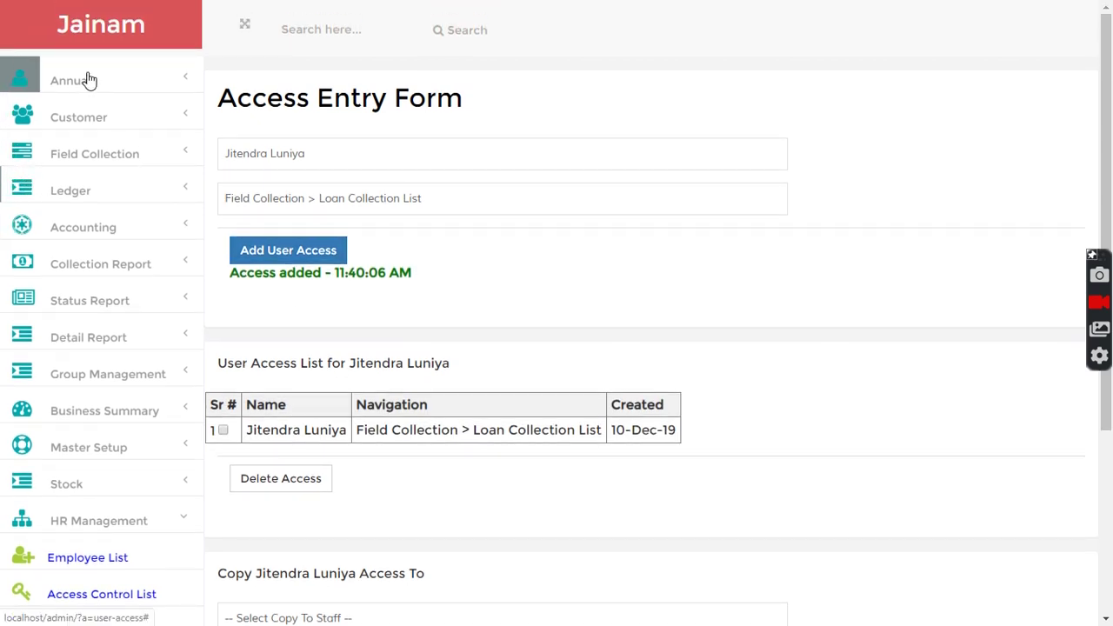
pyautogui.click(93, 80)
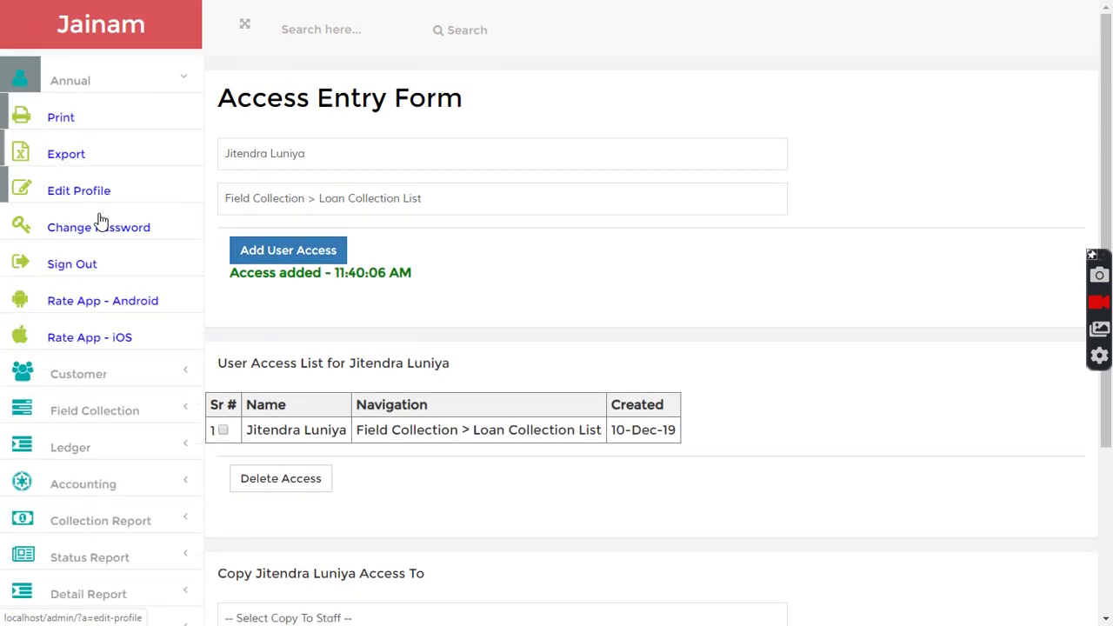
pyautogui.click(77, 266)
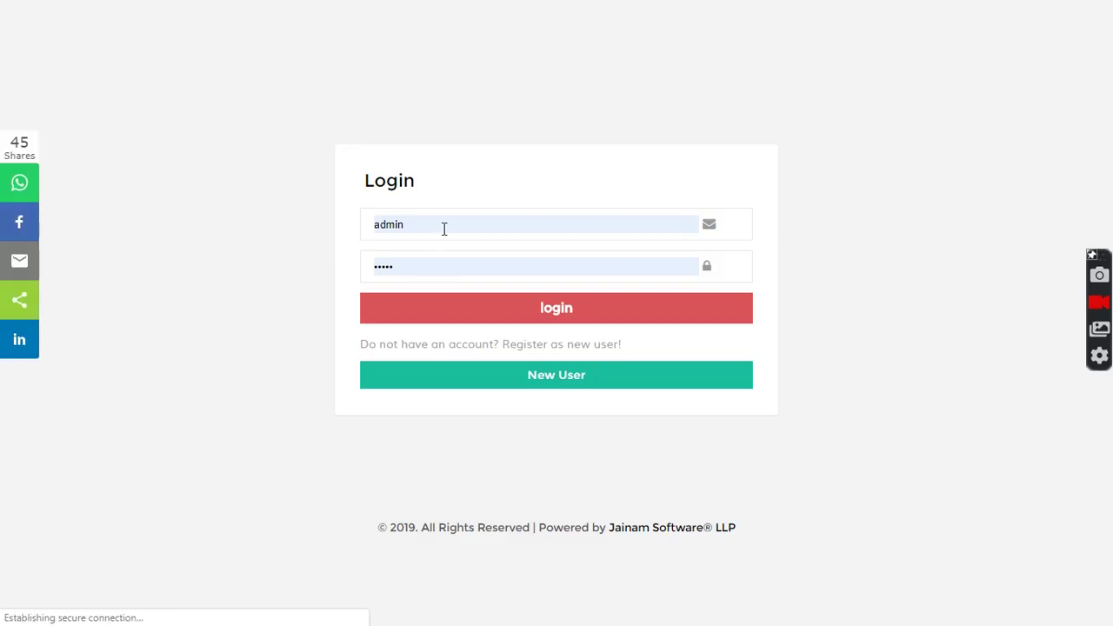
pyautogui.click(444, 229)
pyautogui.click(450, 497)
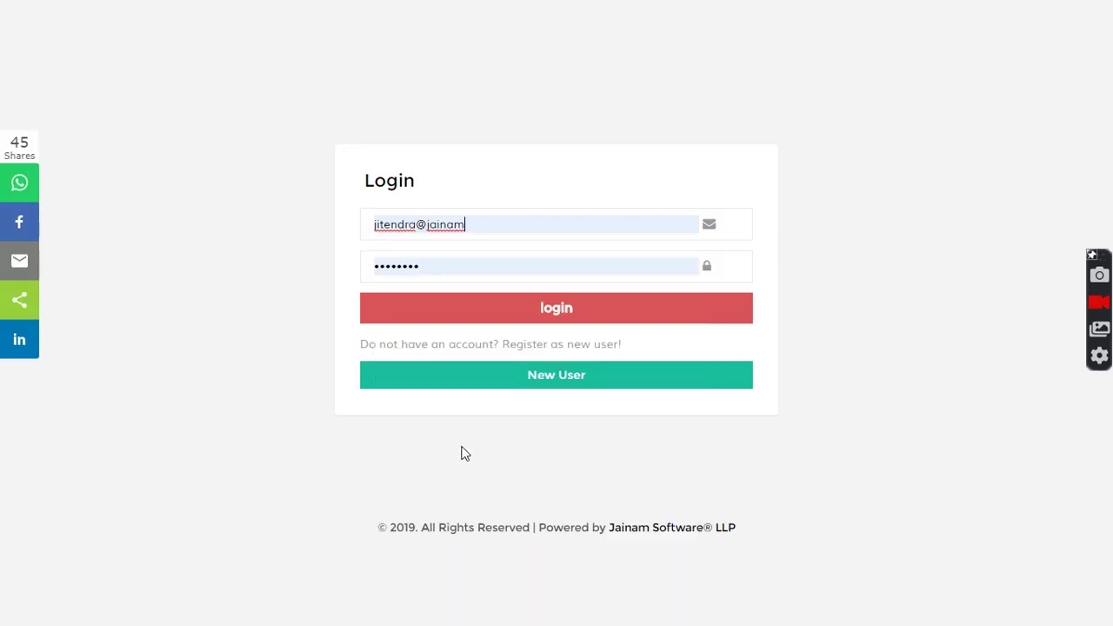
pyautogui.click(519, 314)
# Check the staff member's Field Collection Loan Collection List, showing 0 loans today.
pyautogui.click(101, 120)
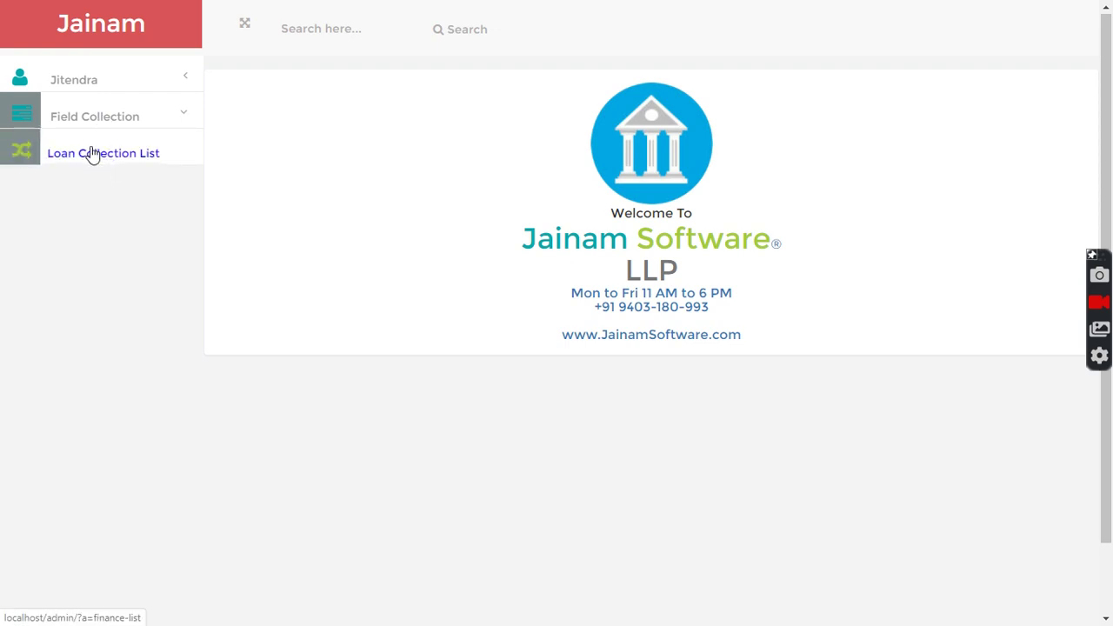
pyautogui.click(93, 155)
pyautogui.moveTo(243, 92); pyautogui.dragTo(441, 95)
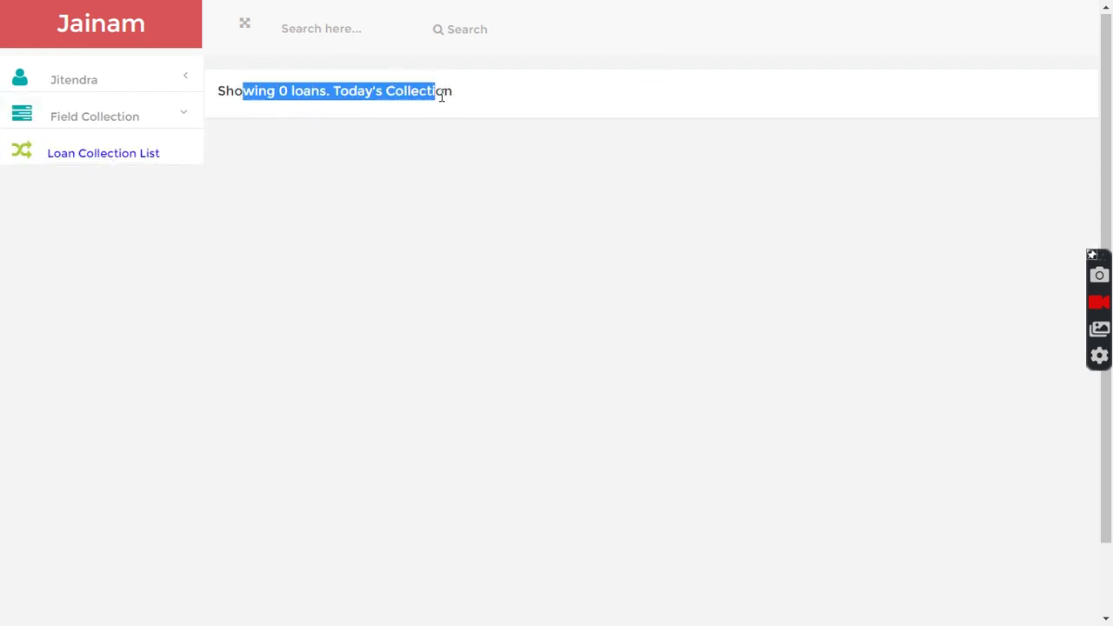
pyautogui.click(463, 101)
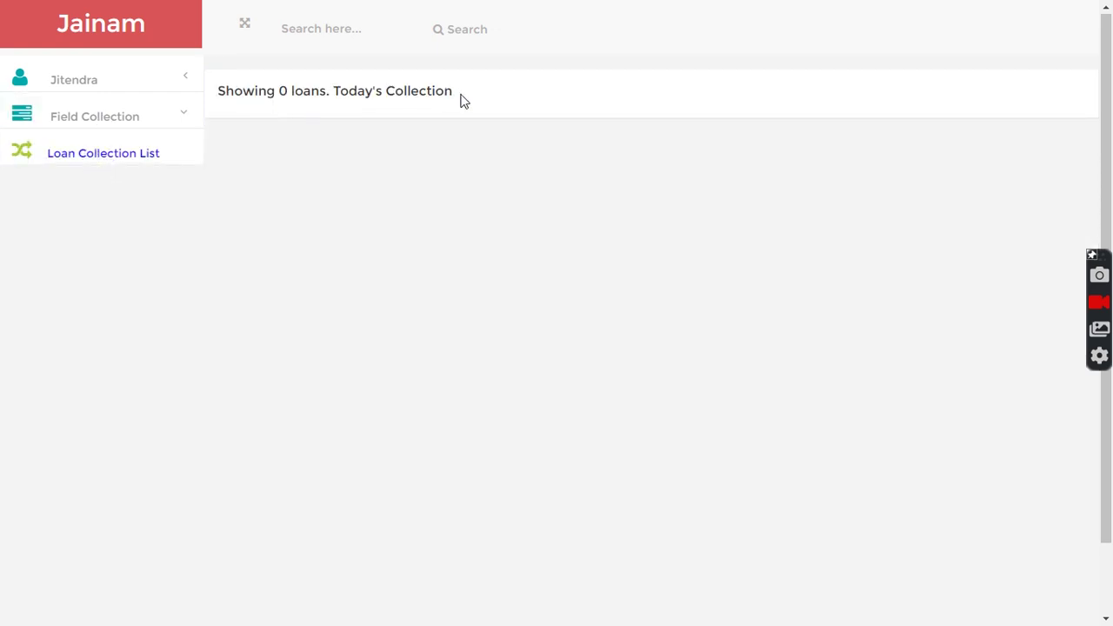
pyautogui.moveTo(219, 91); pyautogui.dragTo(477, 102)
pyautogui.click(477, 102)
# Sign out of the staff account and log back in as admin.
pyautogui.click(90, 87)
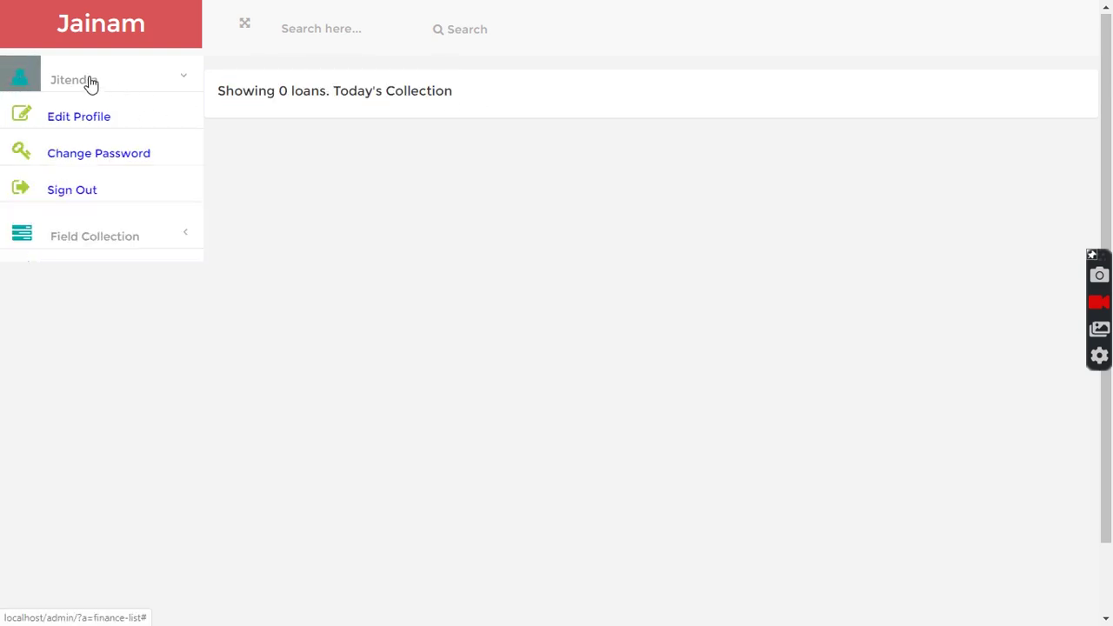
pyautogui.click(83, 197)
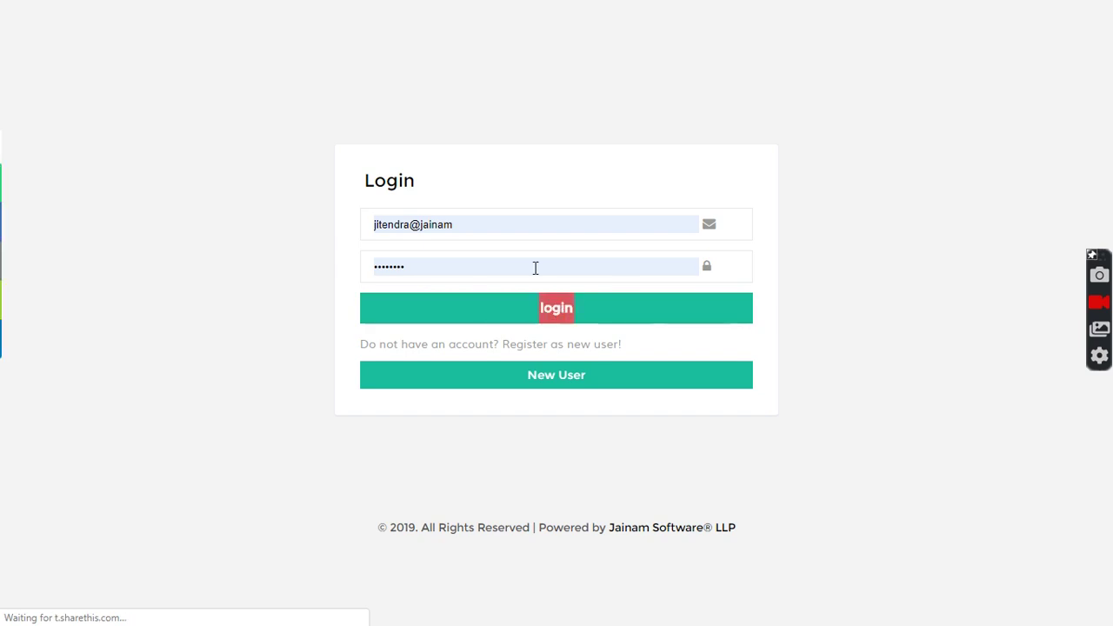
pyautogui.click(517, 220)
pyautogui.click(434, 502)
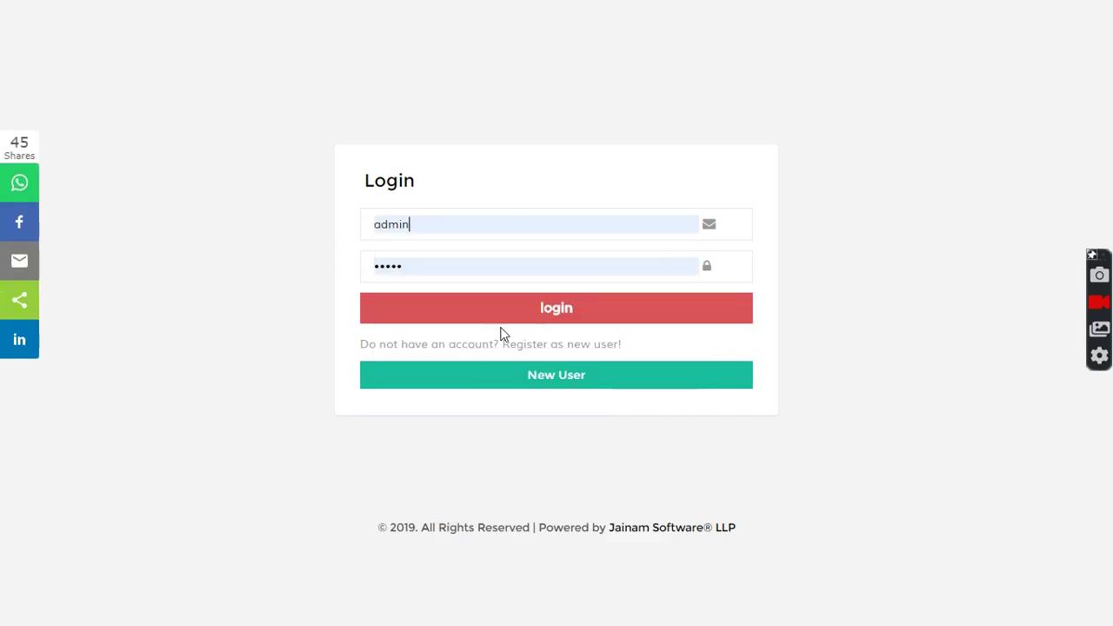
pyautogui.click(521, 318)
# Search for the customer and confirm their region is North Region.
pyautogui.click(327, 31)
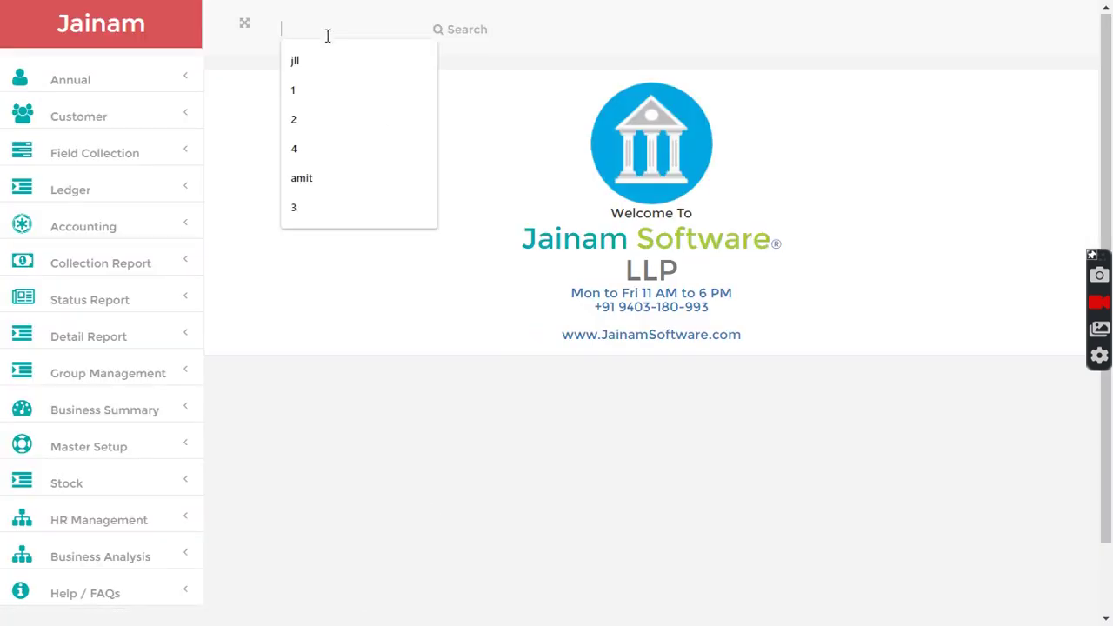
pyautogui.write('amit')
pyautogui.press('Return')
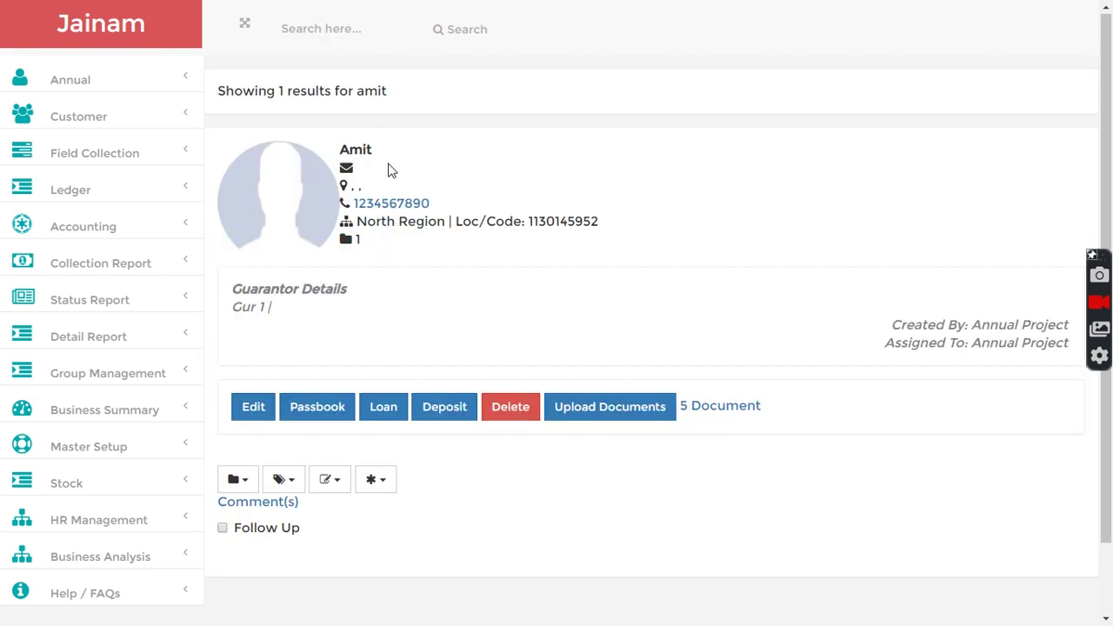
pyautogui.moveTo(355, 225); pyautogui.dragTo(446, 224)
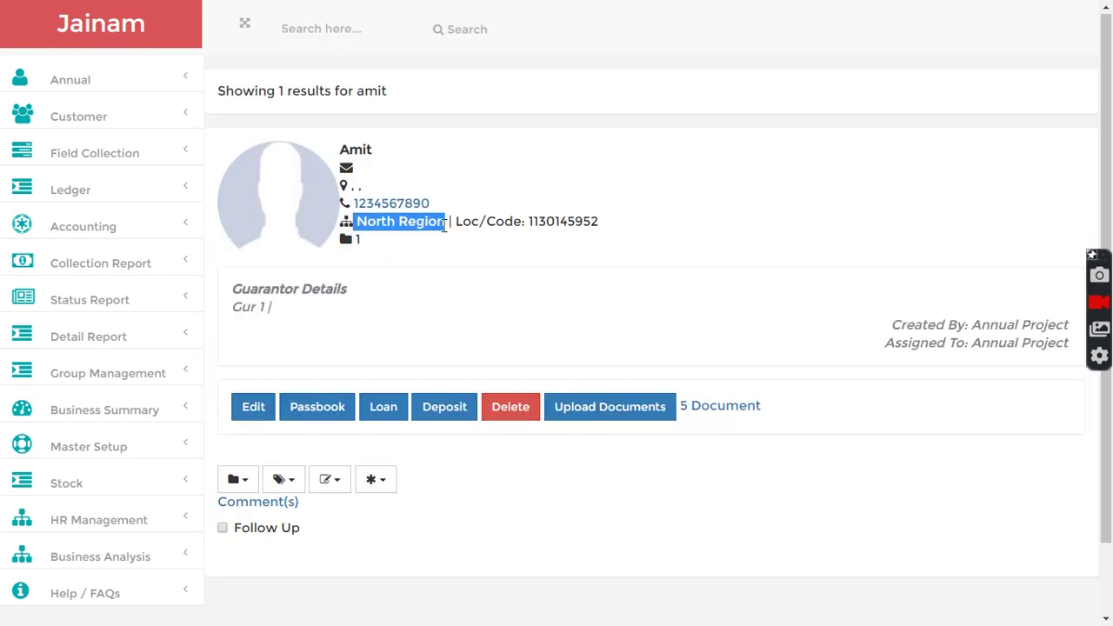
pyautogui.click(496, 173)
pyautogui.scroll(-2, 222, 422)
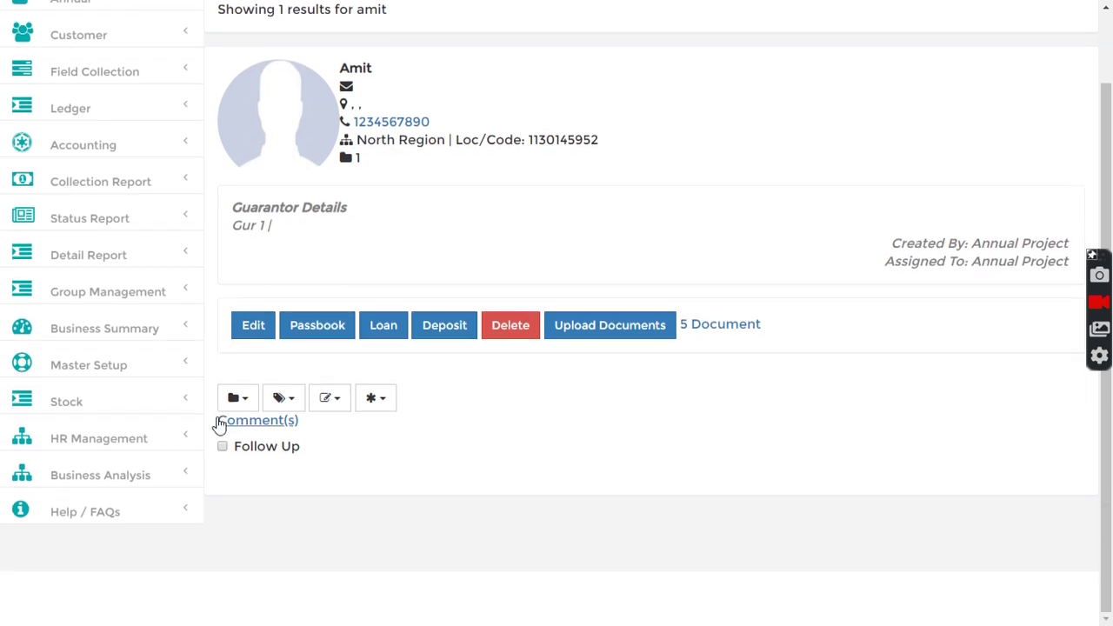
# In Customer Group / List, make the staff member the North Region group's collector.
pyautogui.click(98, 371)
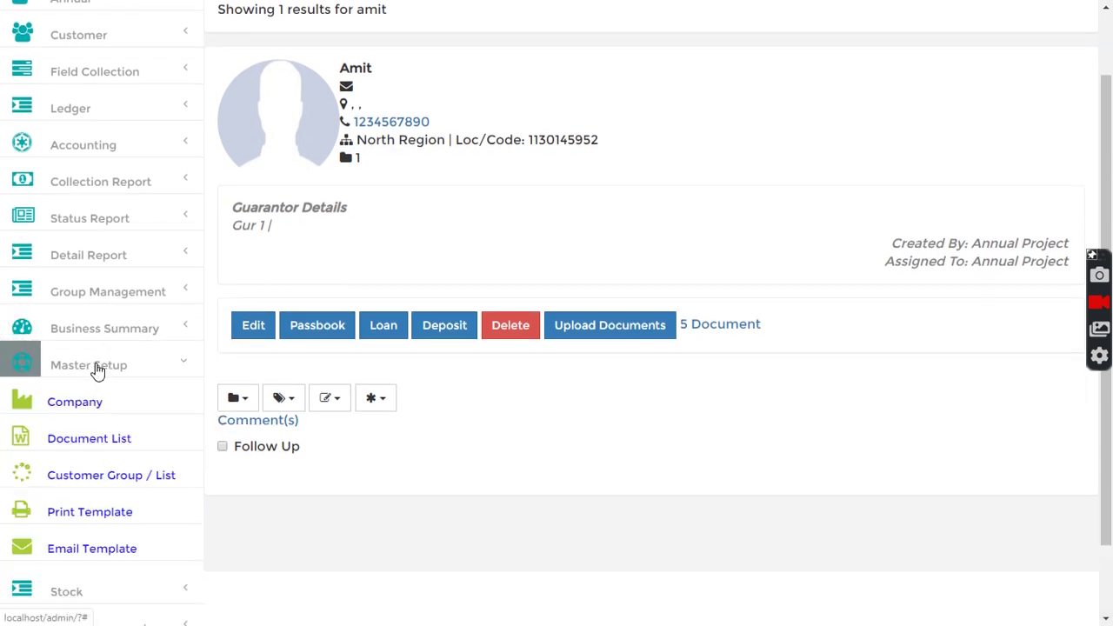
pyautogui.click(99, 481)
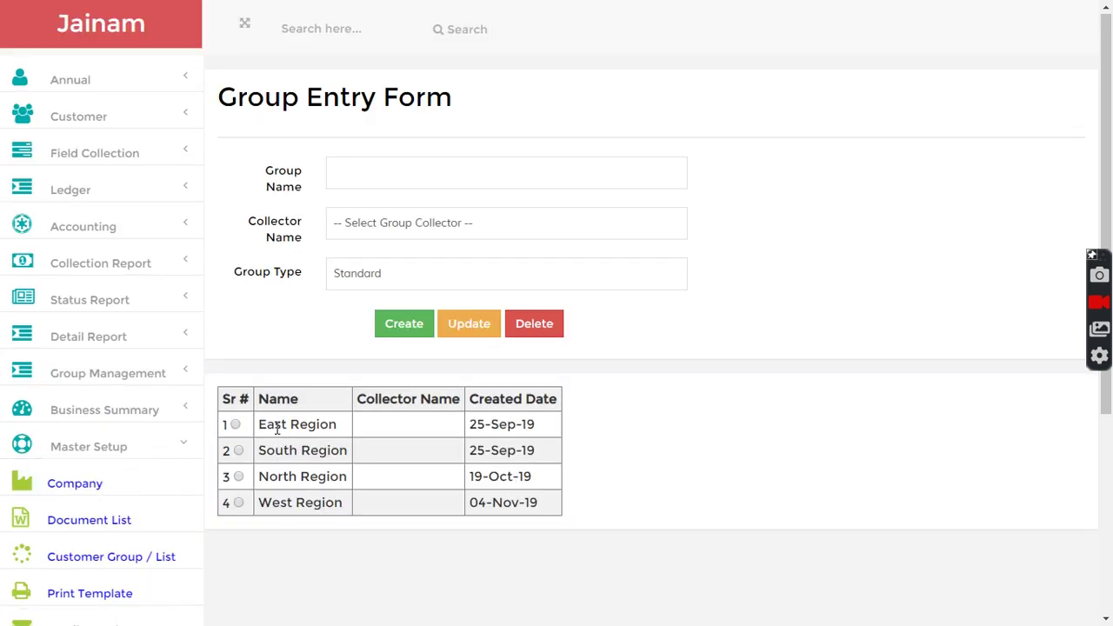
pyautogui.tripleClick(263, 482)
pyautogui.click(417, 424)
pyautogui.click(239, 477)
pyautogui.click(381, 224)
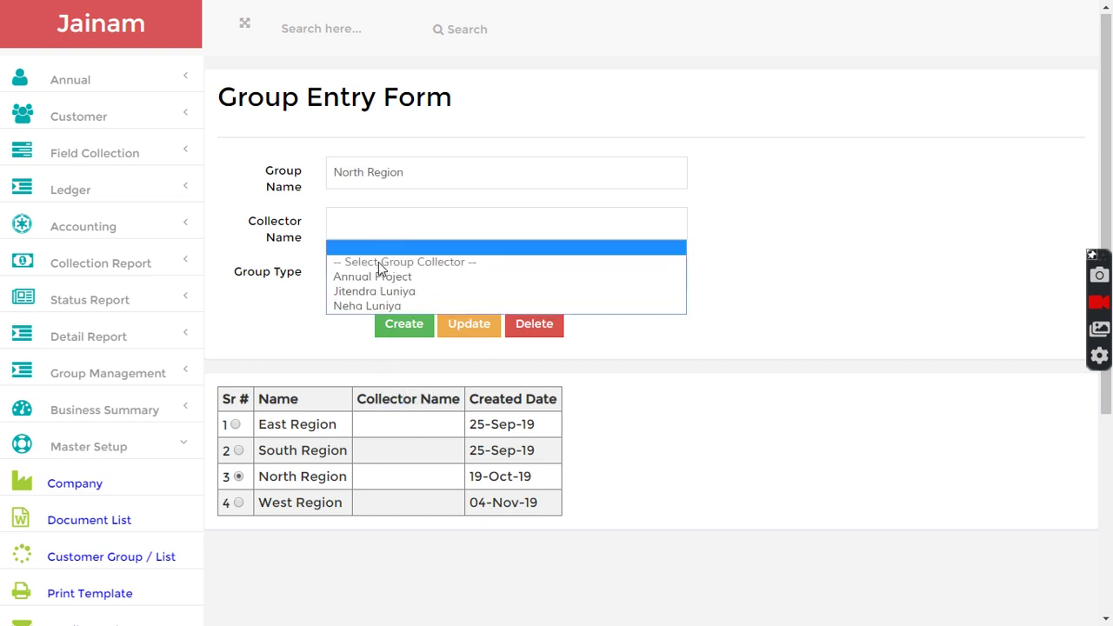
pyautogui.click(384, 294)
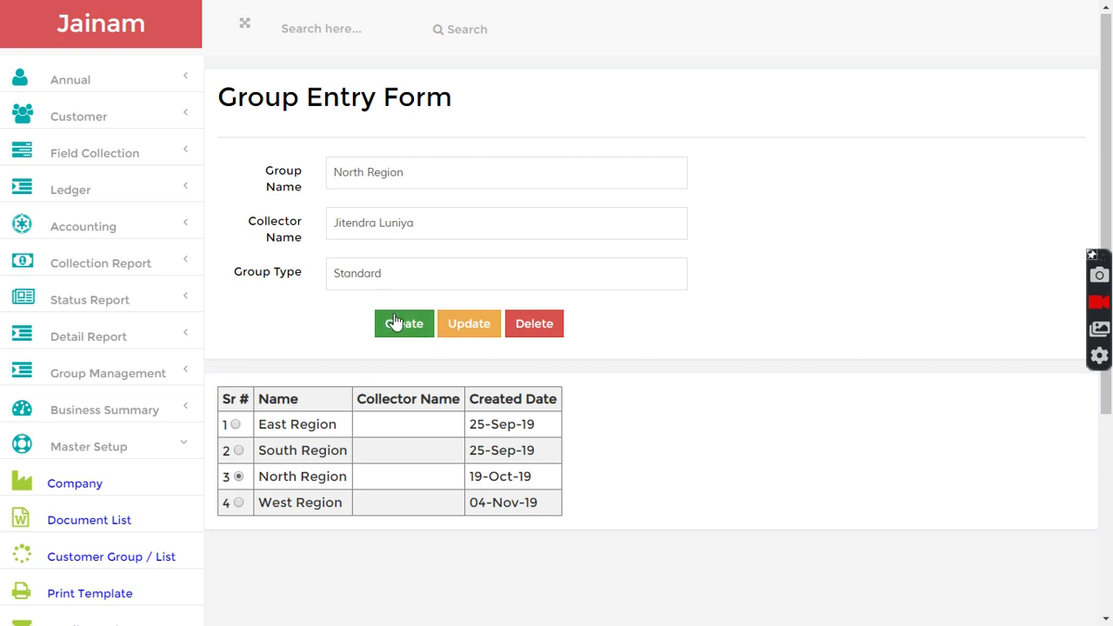
pyautogui.click(470, 333)
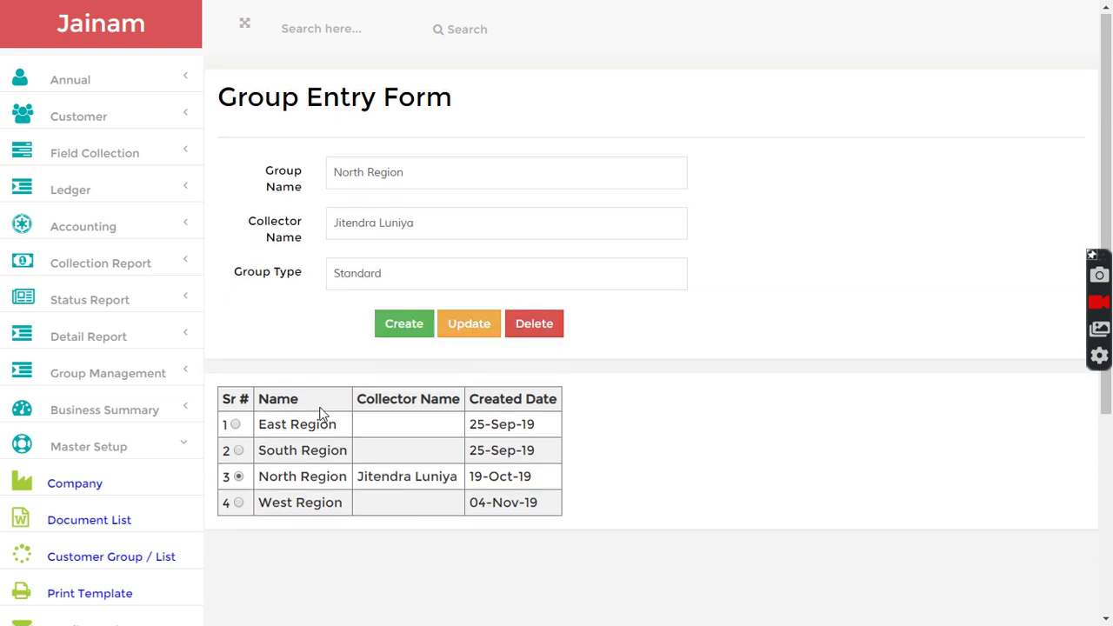
# Sign out of admin and log in with the staff member's saved login.
pyautogui.click(77, 87)
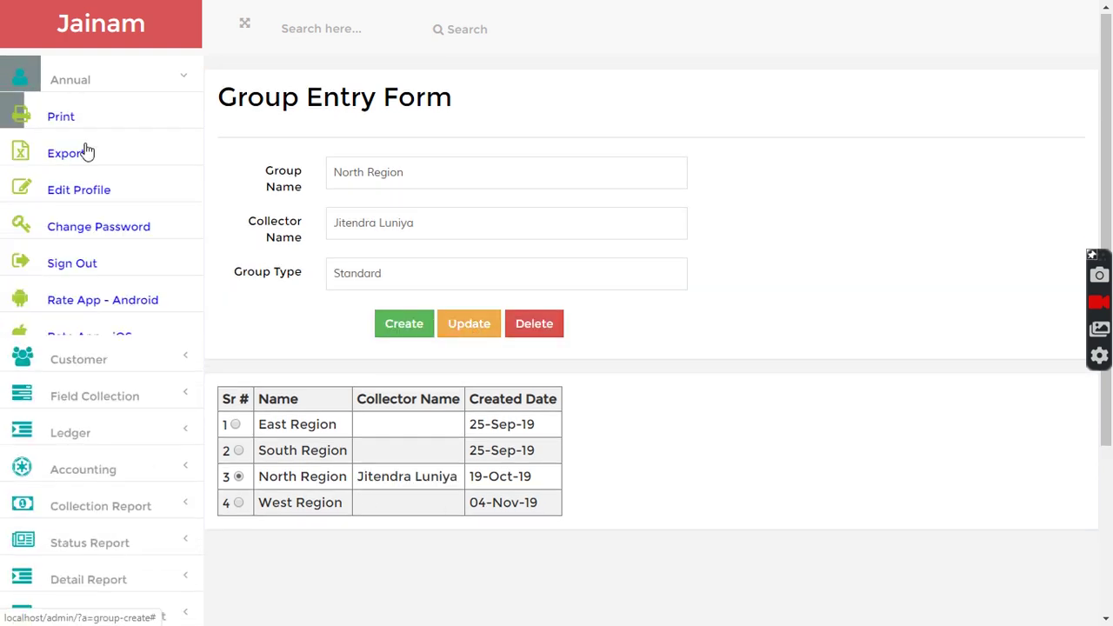
pyautogui.click(75, 259)
pyautogui.click(442, 233)
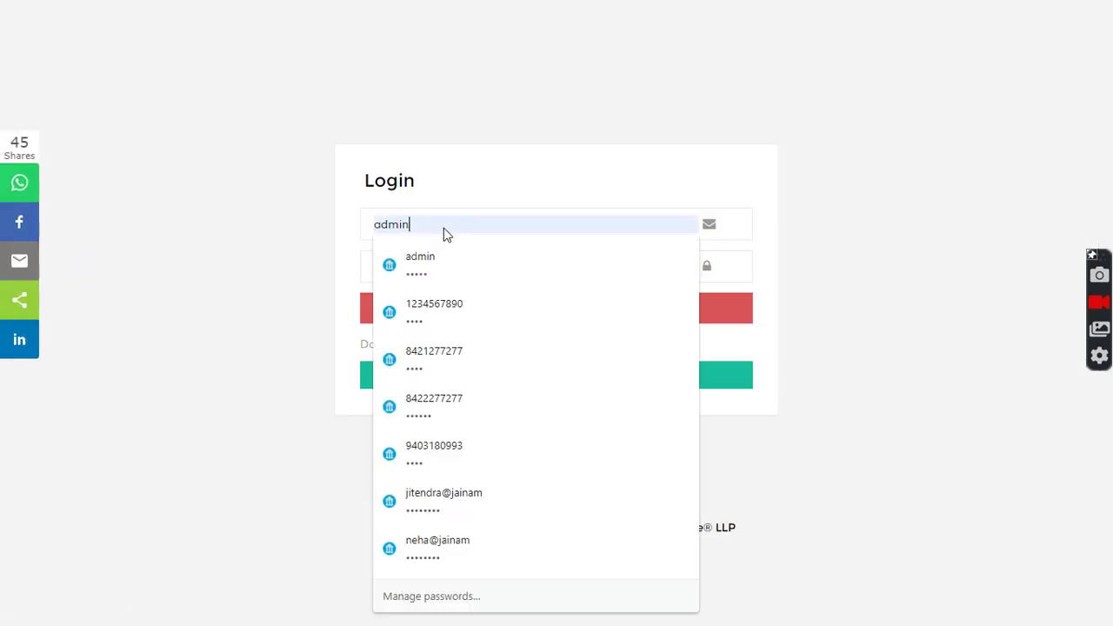
pyautogui.click(457, 504)
pyautogui.click(520, 309)
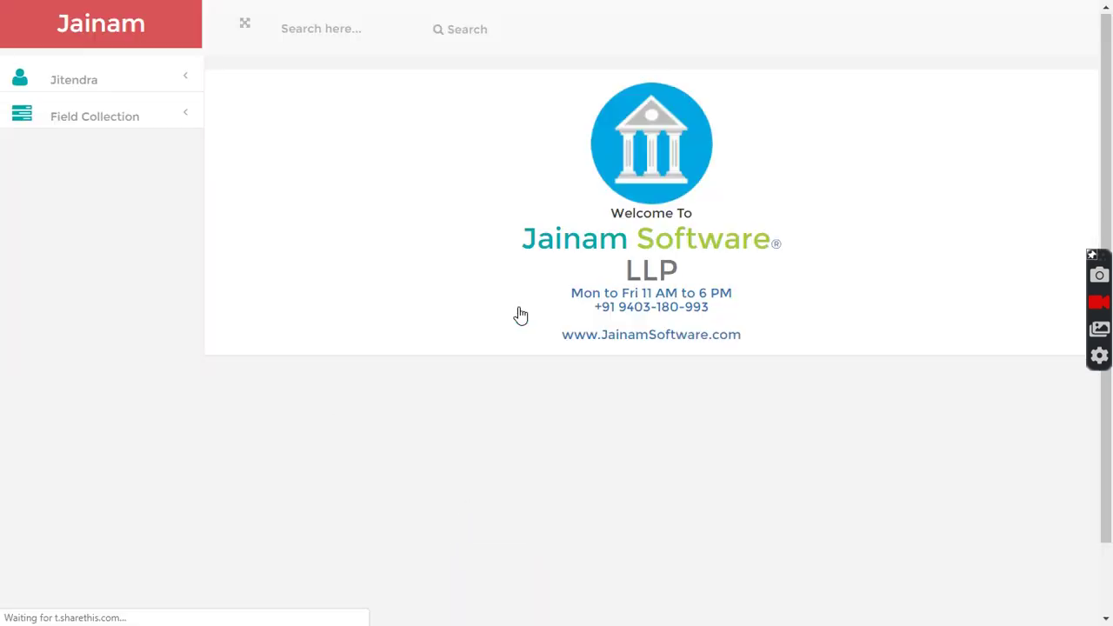
# In the Loan Collection List, receive the 1,846 installment for loan #1.
pyautogui.click(87, 120)
pyautogui.click(85, 161)
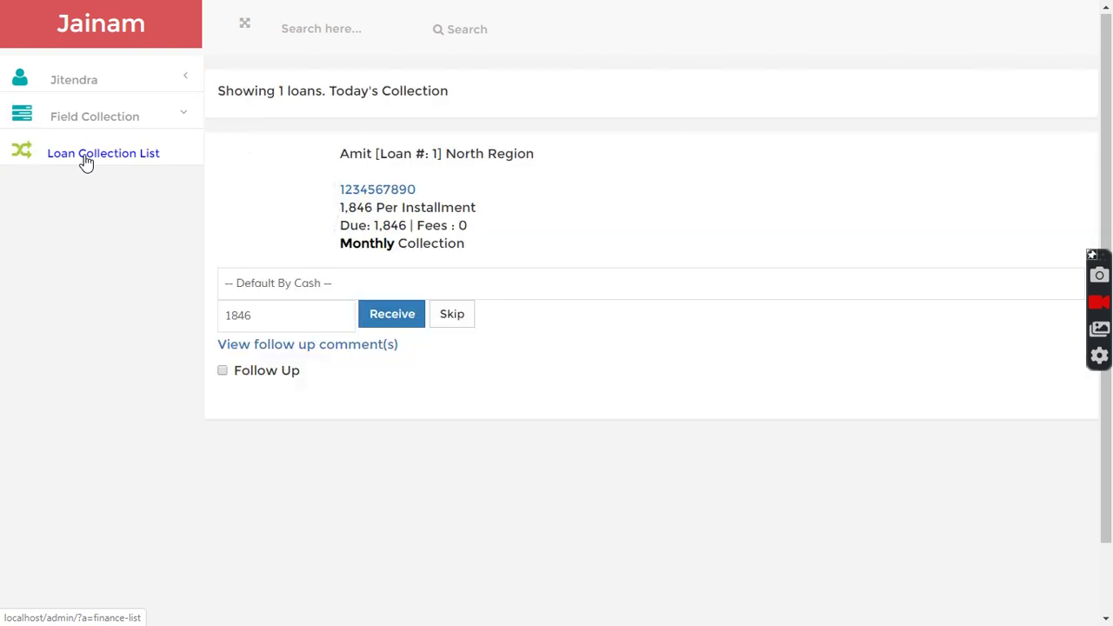
pyautogui.moveTo(462, 156); pyautogui.dragTo(559, 162)
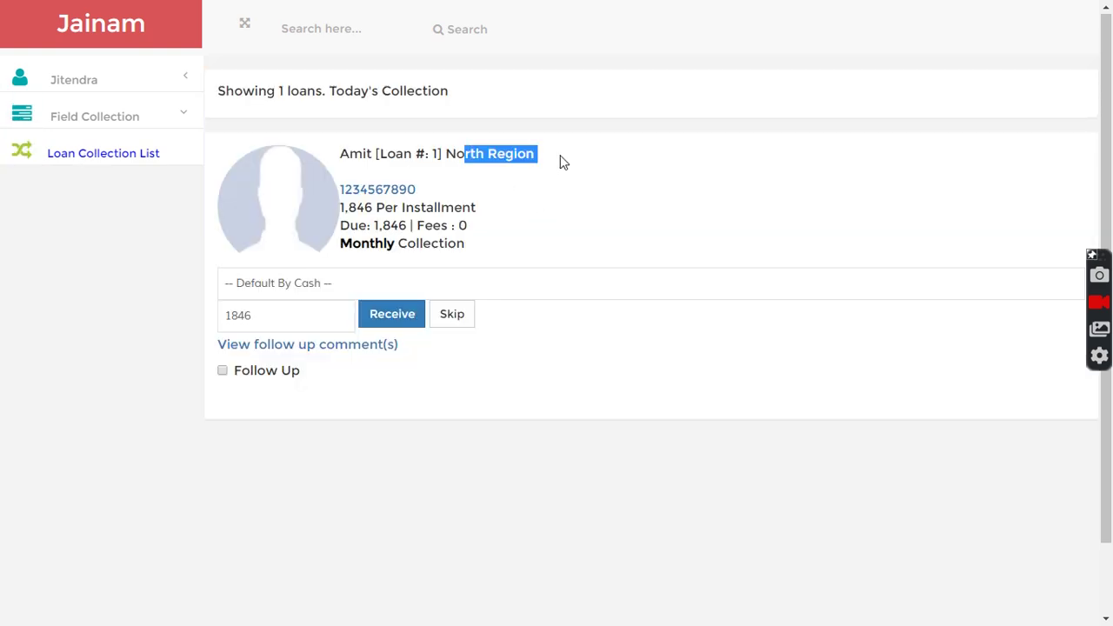
pyautogui.click(565, 163)
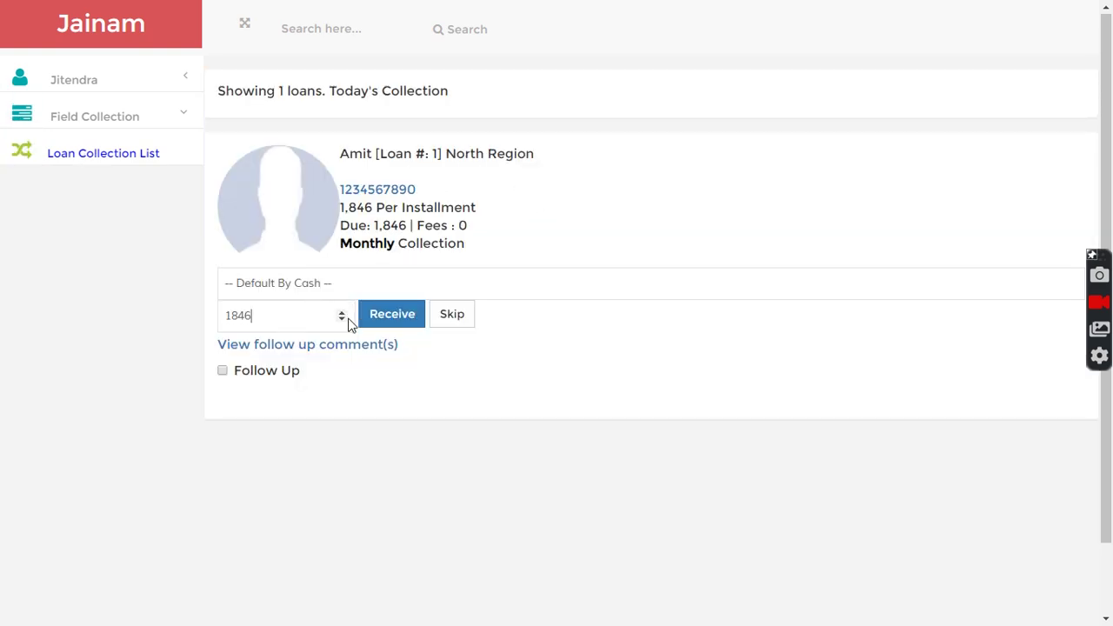
pyautogui.click(399, 319)
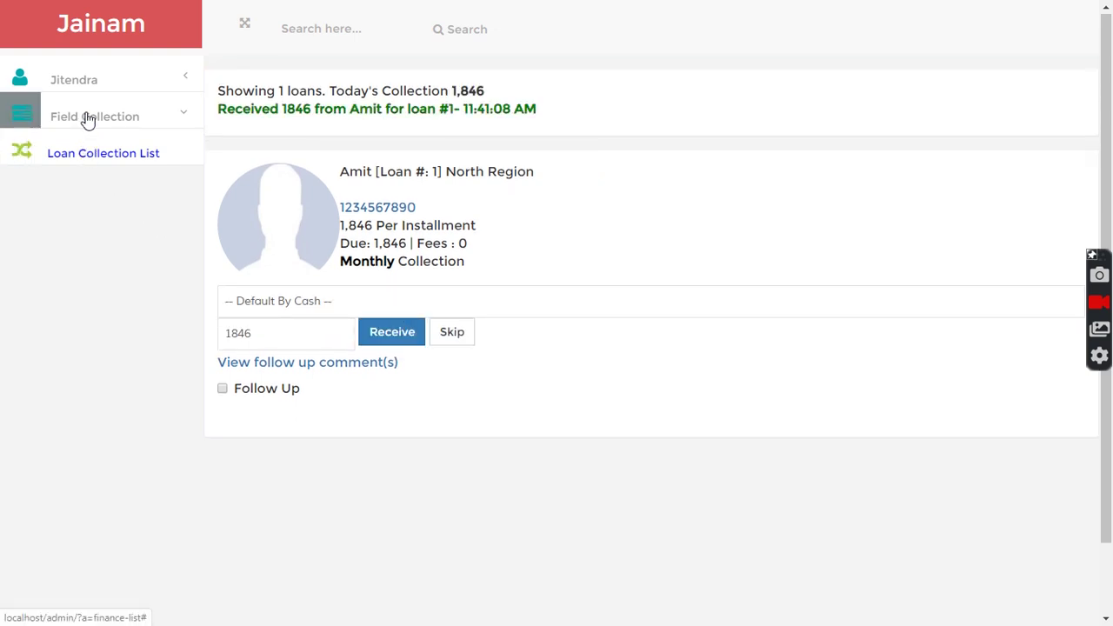
# Sign out of the staff account and log back in as administrator.
pyautogui.click(87, 80)
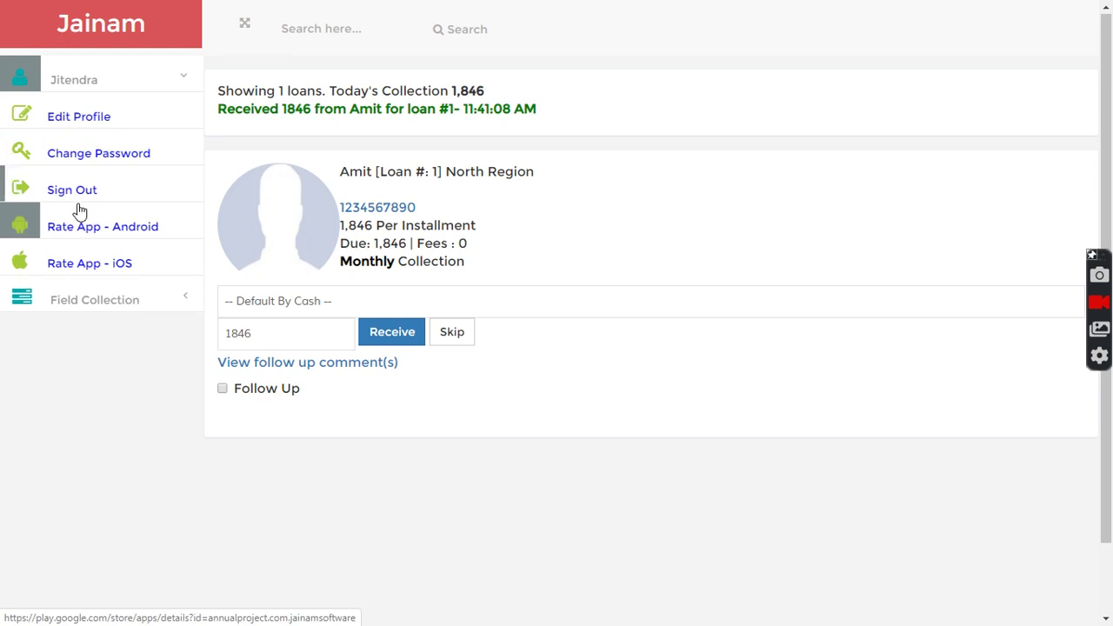
pyautogui.click(73, 201)
pyautogui.click(455, 224)
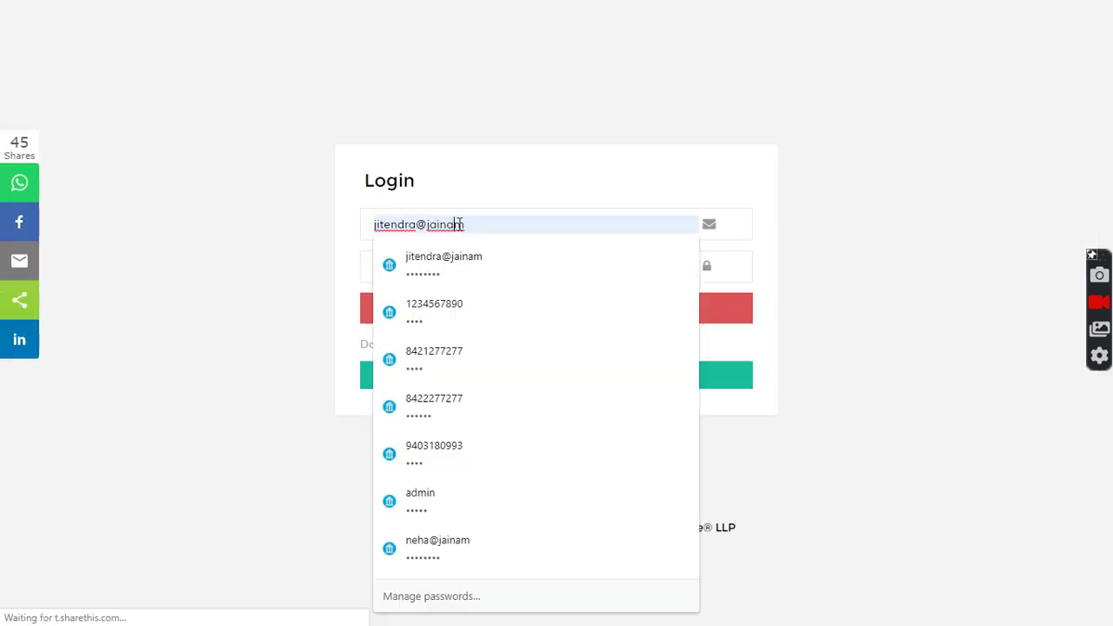
pyautogui.click(416, 513)
pyautogui.click(514, 309)
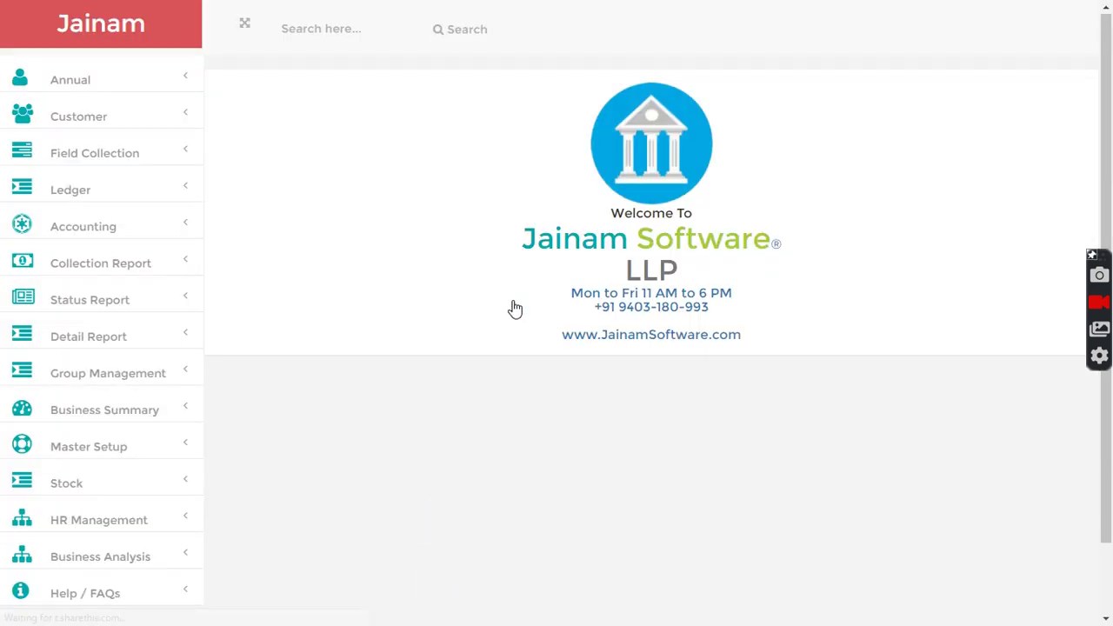
# Verify the staff member's 1,846 collection in the Collection By Staff report.
pyautogui.scroll(-1, 222, 361)
pyautogui.click(120, 190)
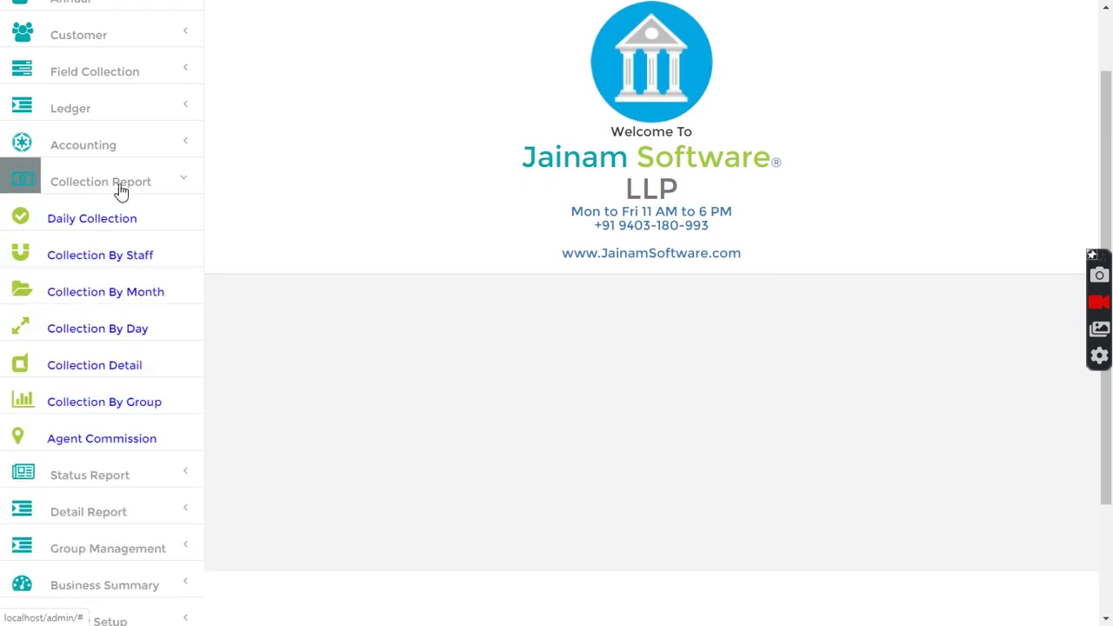
pyautogui.click(89, 261)
pyautogui.click(434, 99)
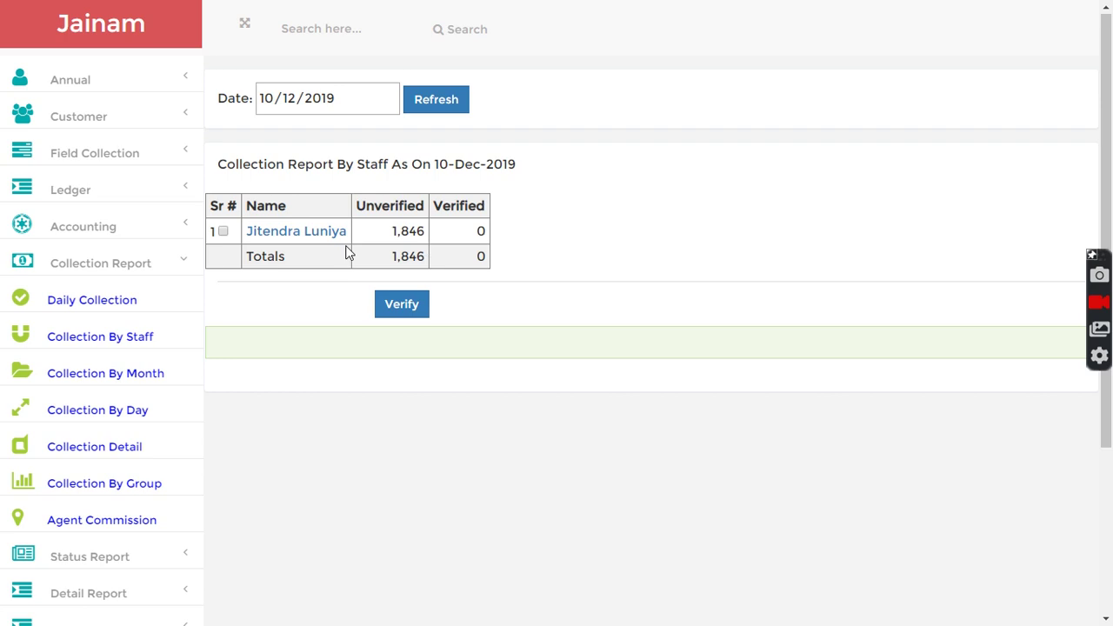
pyautogui.click(278, 240)
pyautogui.doubleClick(417, 239)
pyautogui.click(425, 239)
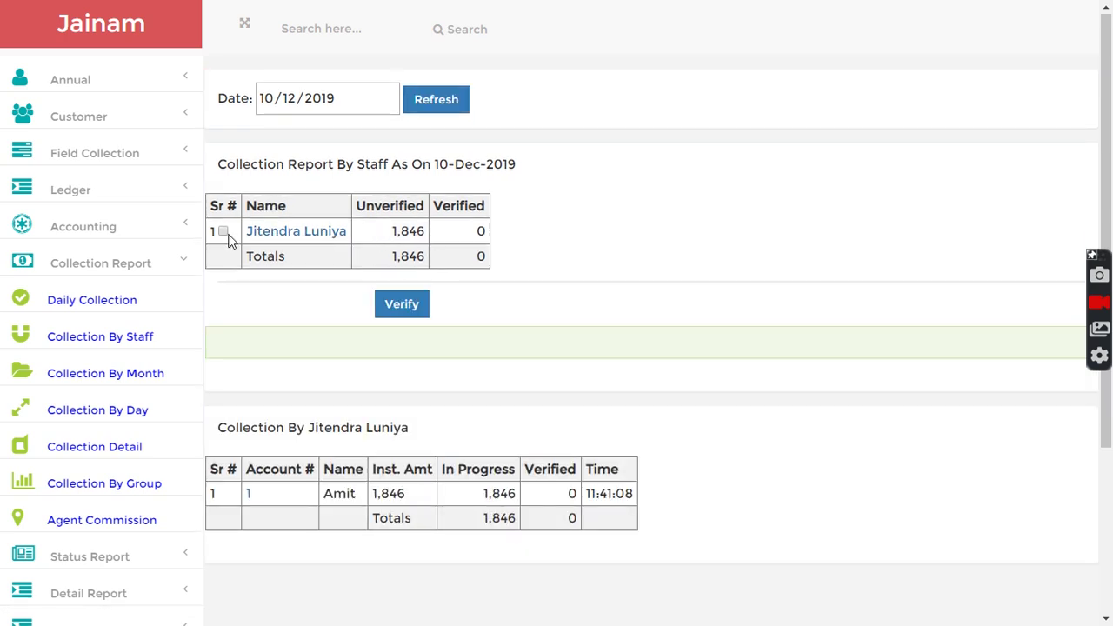
pyautogui.click(223, 231)
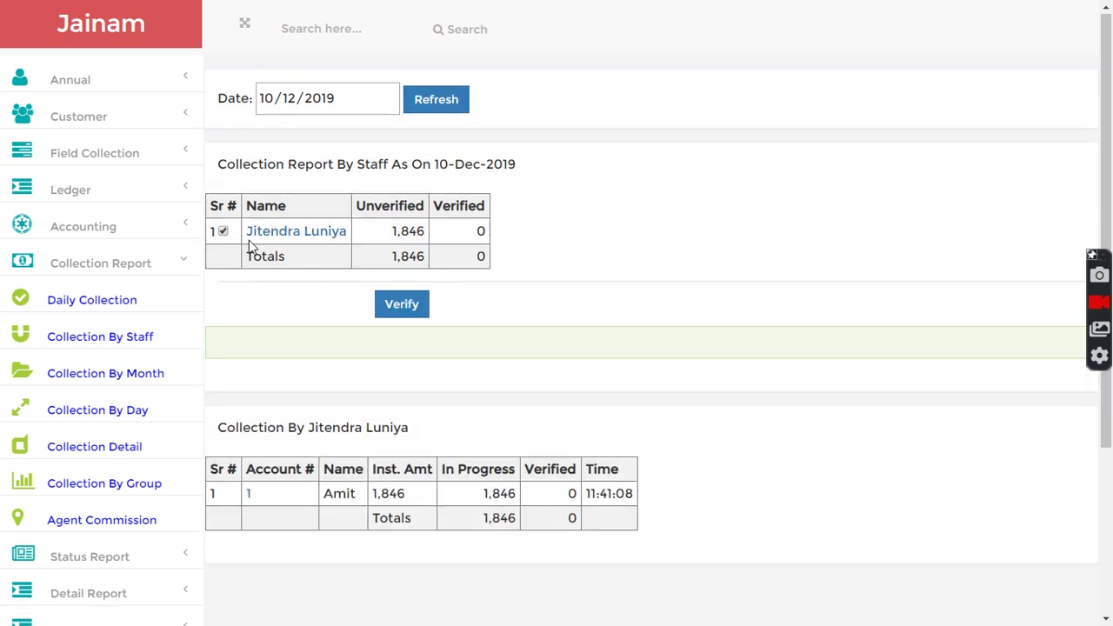
pyautogui.click(402, 308)
pyautogui.scroll(-3, 211, 451)
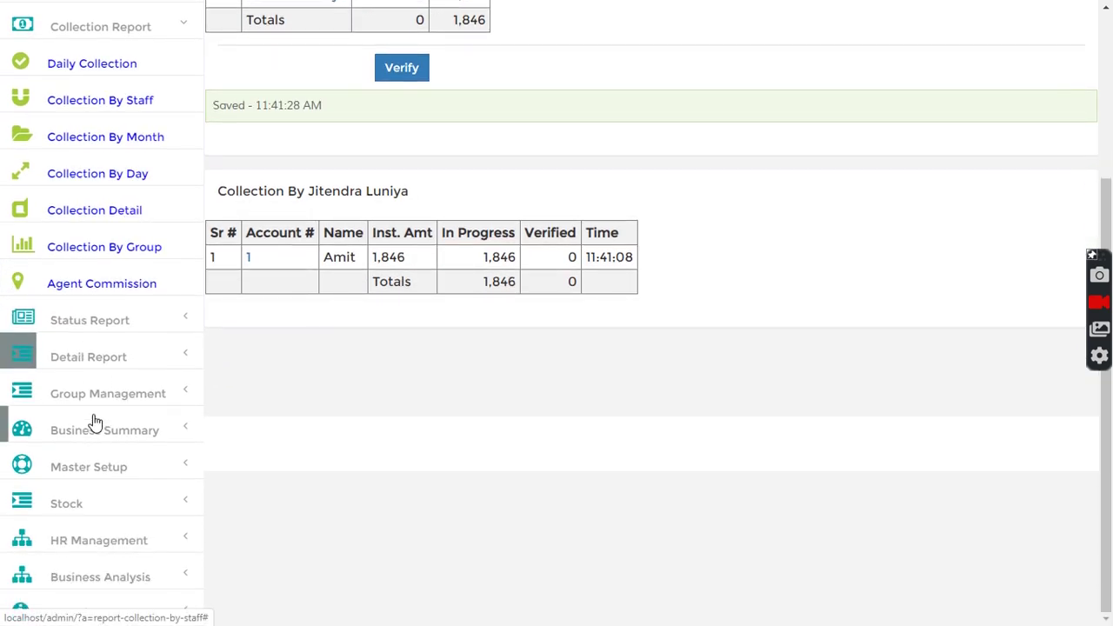
# Load the Profit & Loss report for 10-Dec-2019 and check the interest received income.
pyautogui.click(94, 433)
pyautogui.scroll(-1, 102, 365)
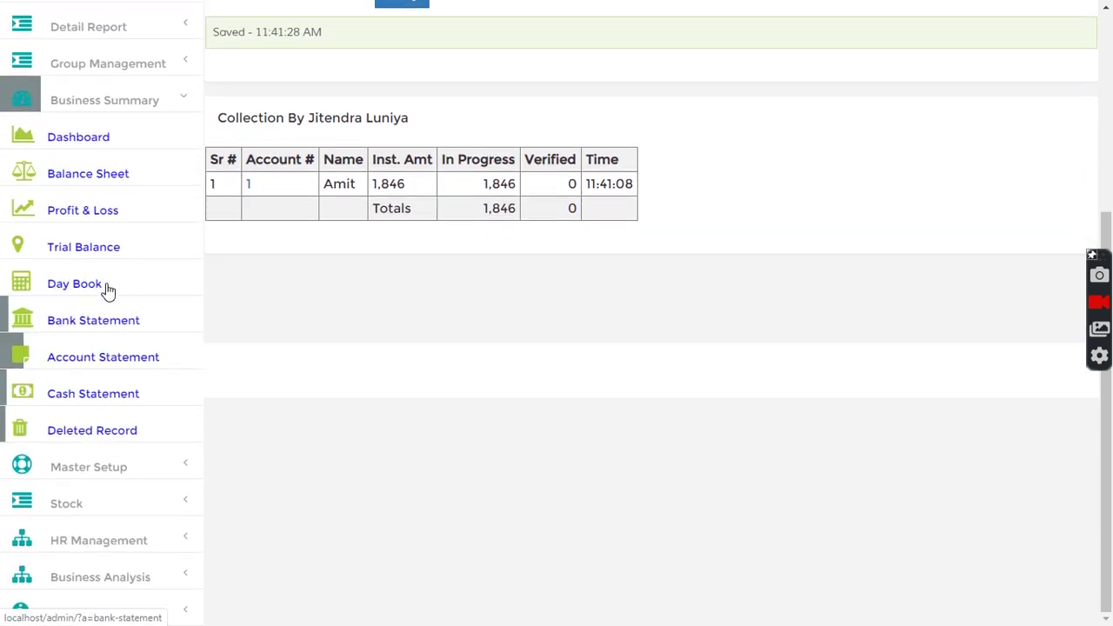
pyautogui.click(93, 215)
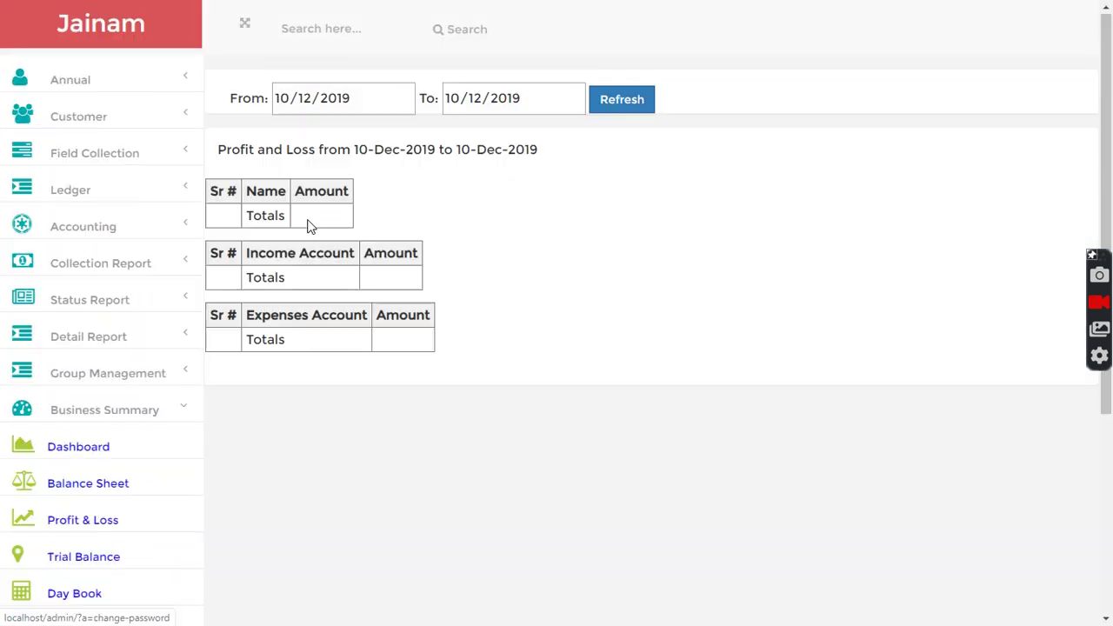
pyautogui.click(613, 106)
pyautogui.moveTo(263, 241); pyautogui.dragTo(541, 243)
pyautogui.click(454, 352)
pyautogui.scroll(-1, 346, 417)
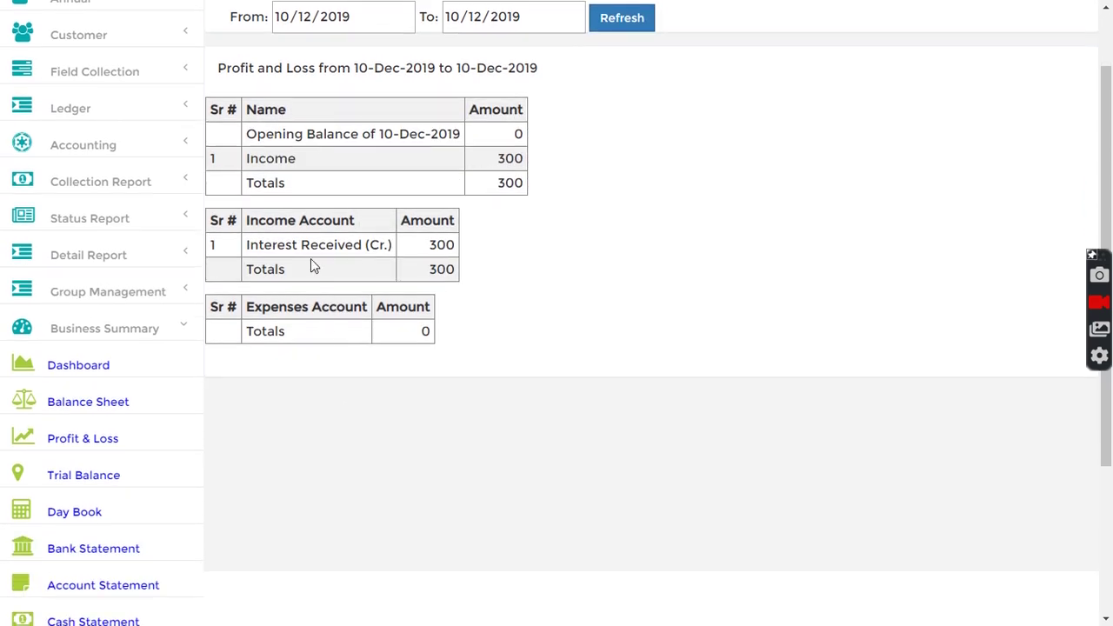
pyautogui.moveTo(277, 244); pyautogui.dragTo(406, 252)
pyautogui.click(464, 249)
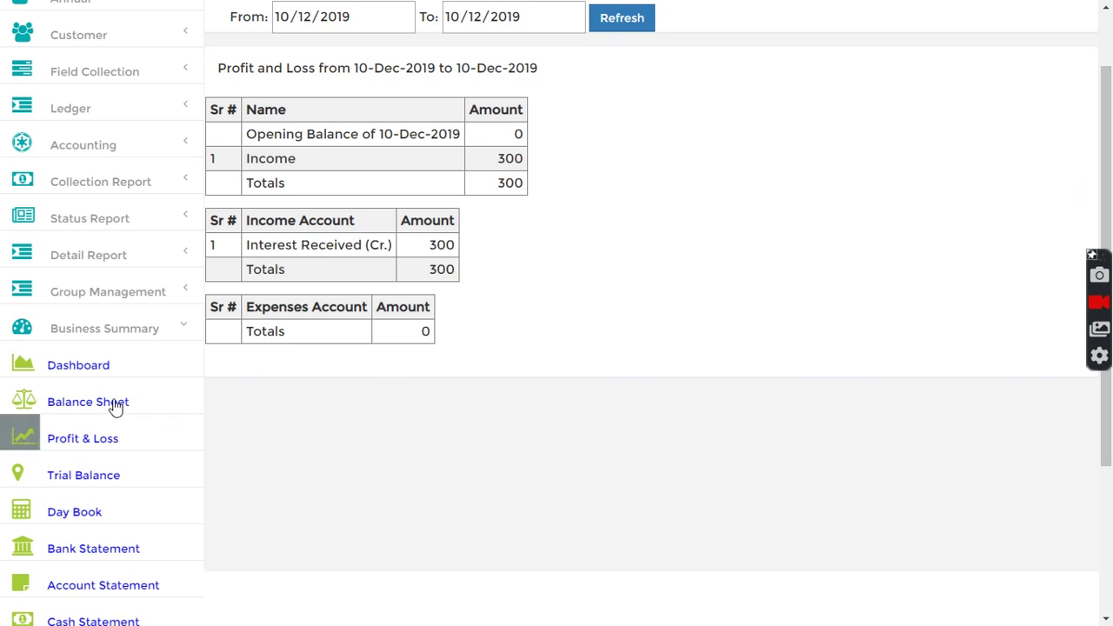
pyautogui.scroll(-1, 90, 447)
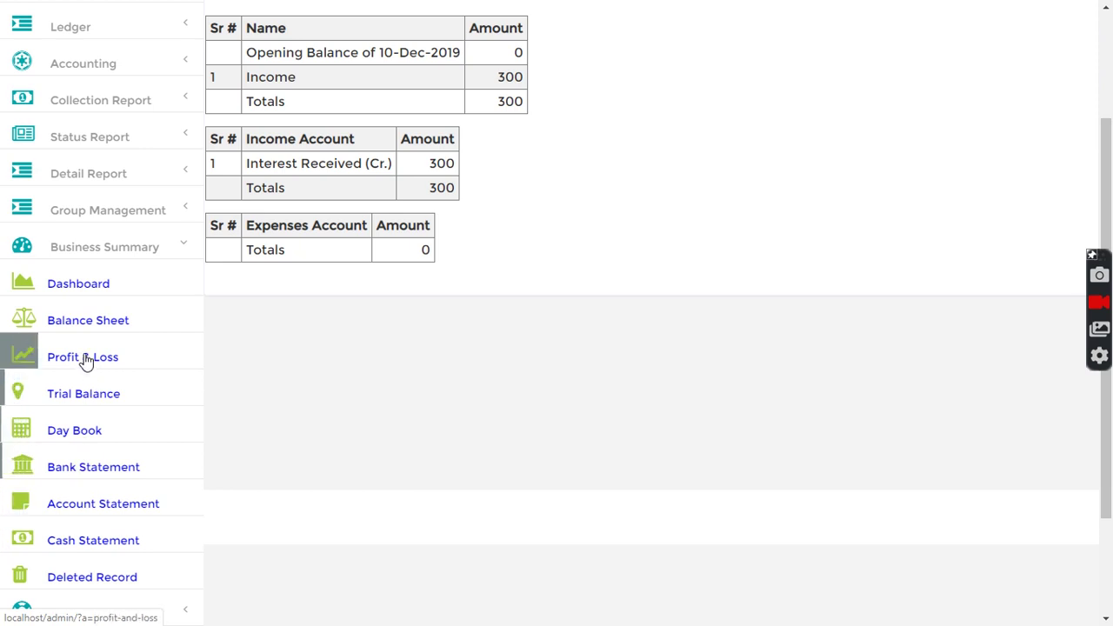
# Load the Balance Sheet showing Total Income 300, Loan Receivable 9,230 and assets 300.
pyautogui.click(87, 323)
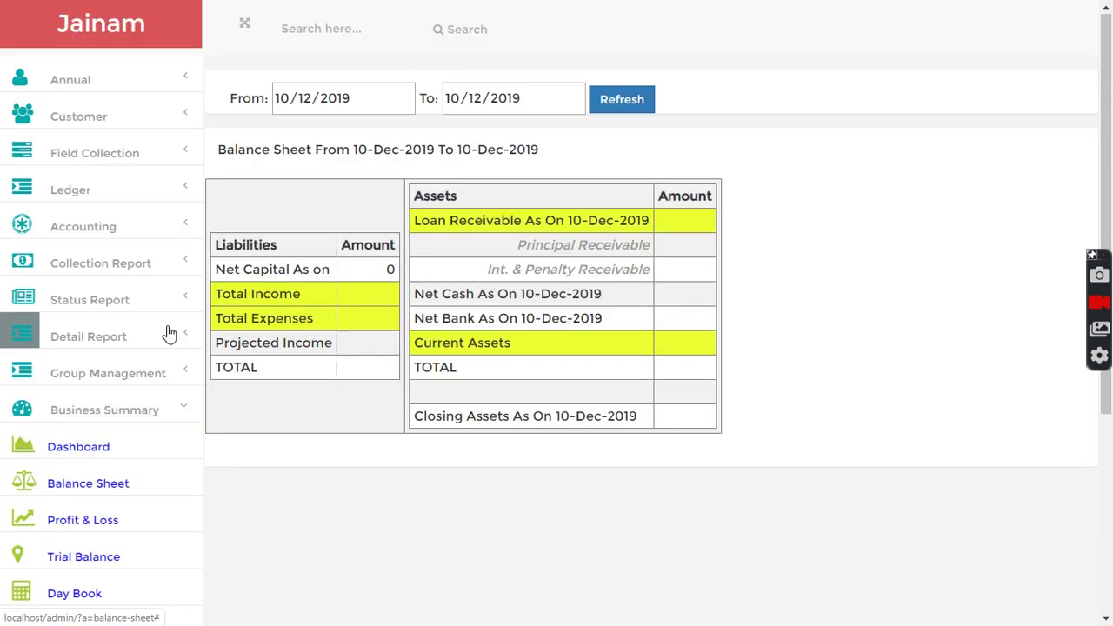
pyautogui.click(615, 99)
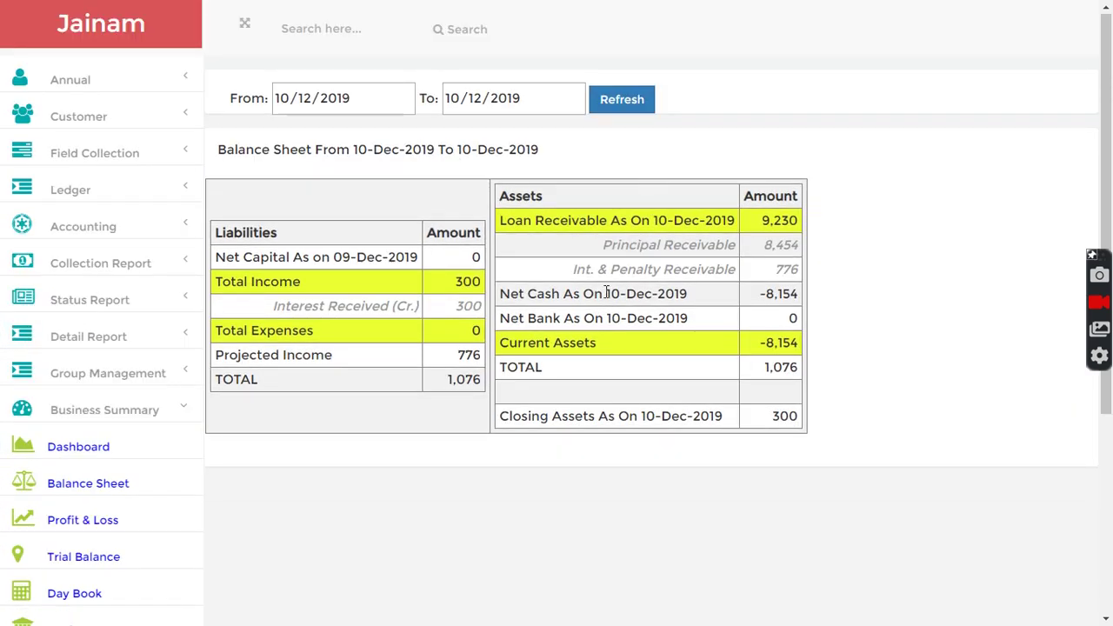
pyautogui.moveTo(280, 306); pyautogui.dragTo(459, 322)
pyautogui.click(397, 347)
pyautogui.scroll(-2, 251, 405)
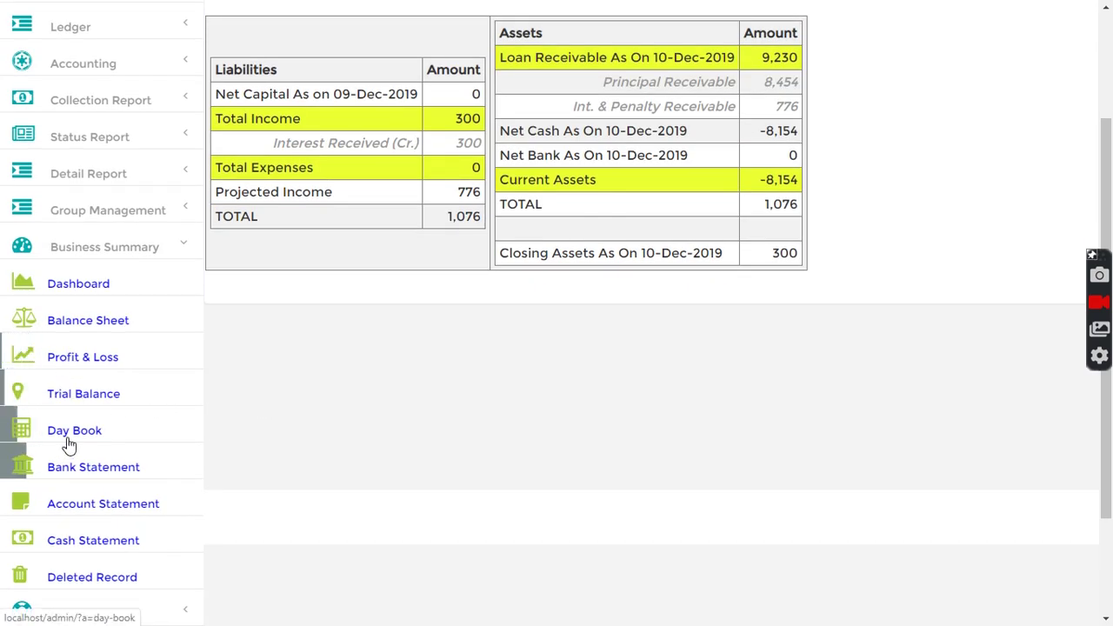
# Load the Day Book for 10-Dec-2019 and check its balance row.
pyautogui.click(72, 434)
pyautogui.click(454, 99)
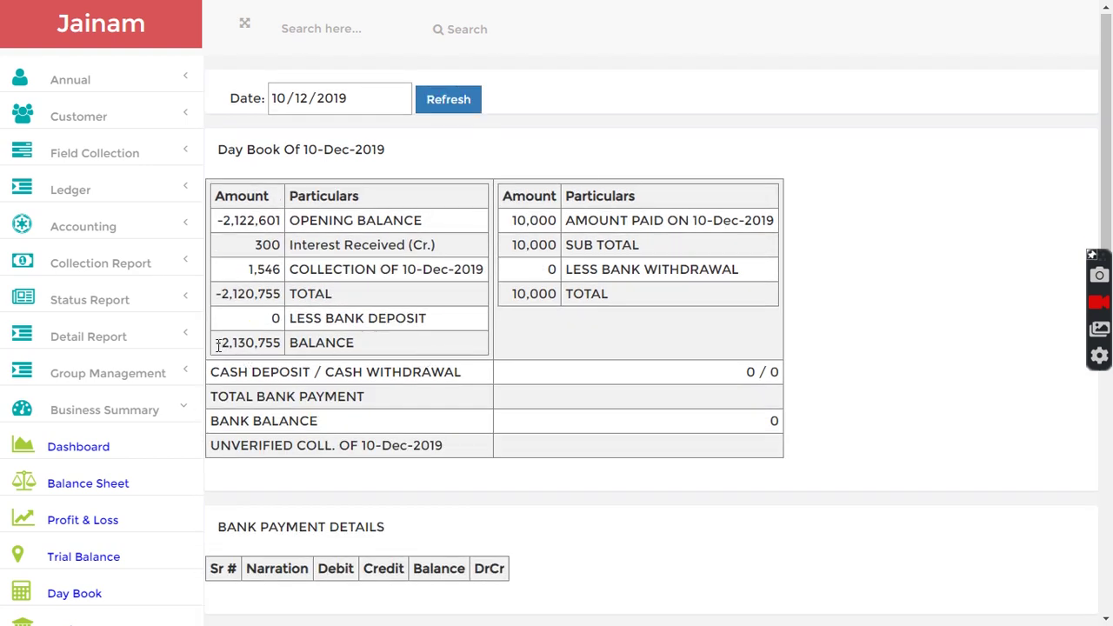
pyautogui.moveTo(218, 344); pyautogui.dragTo(358, 346)
pyautogui.click(363, 347)
# Change the Day Book date to 10-Dec-2017 and back to 2019, reloading each time.
pyautogui.click(336, 105)
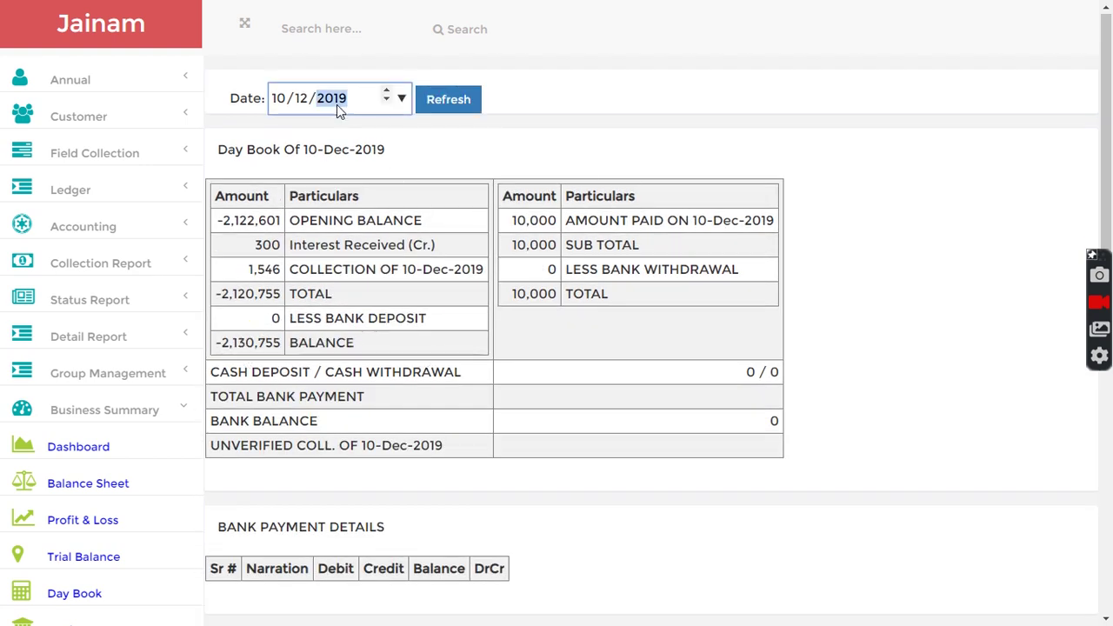
pyautogui.press('Down')
pyautogui.press('Down')
pyautogui.click(451, 101)
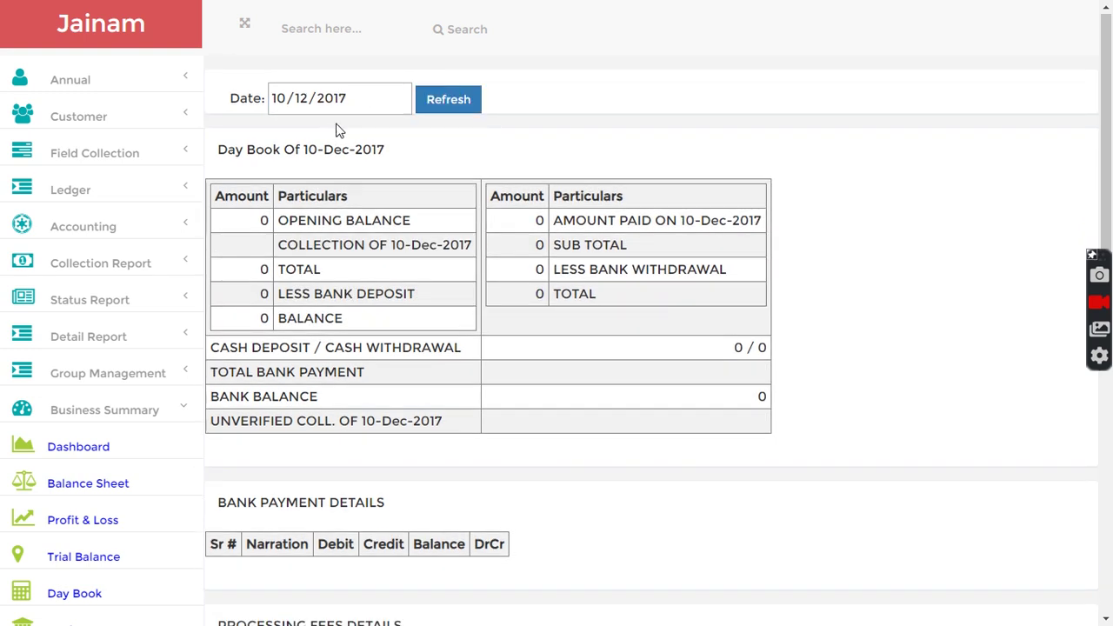
pyautogui.click(341, 100)
pyautogui.press('Up')
pyautogui.press('Up')
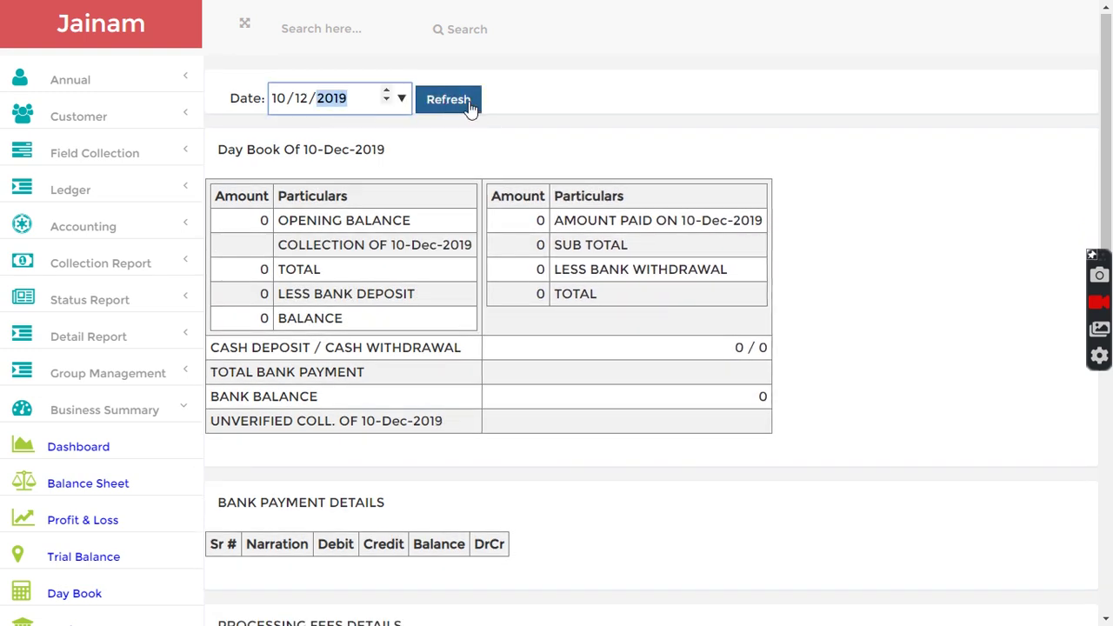
pyautogui.click(451, 103)
# Review the Day Book's opening balance and -8,154 balance, then open Account Statement.
pyautogui.moveTo(222, 339); pyautogui.dragTo(330, 344)
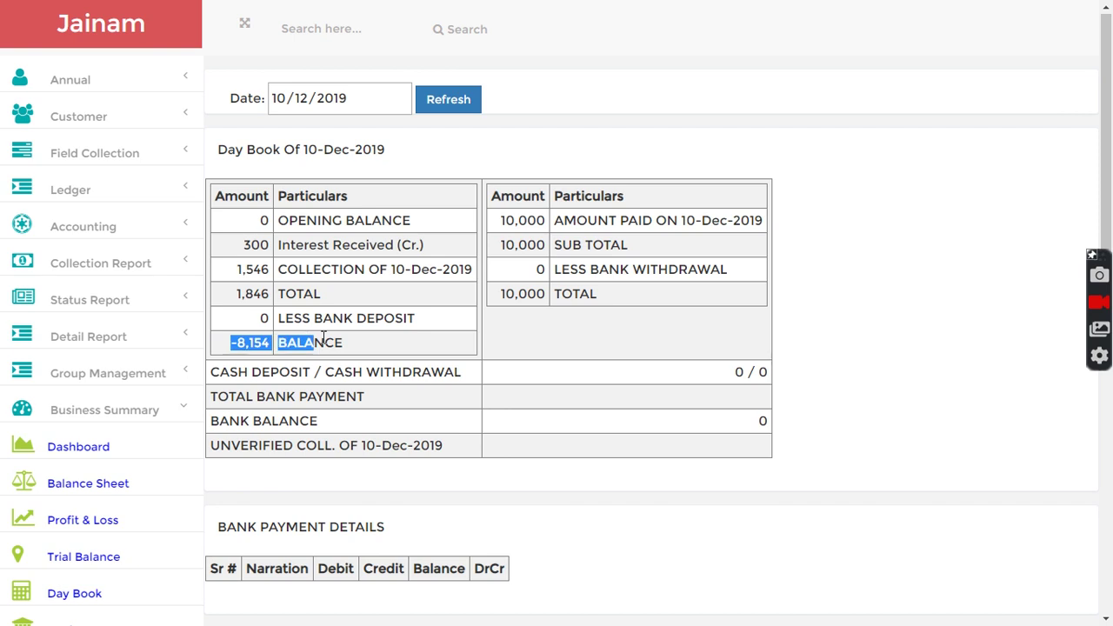
pyautogui.click(349, 347)
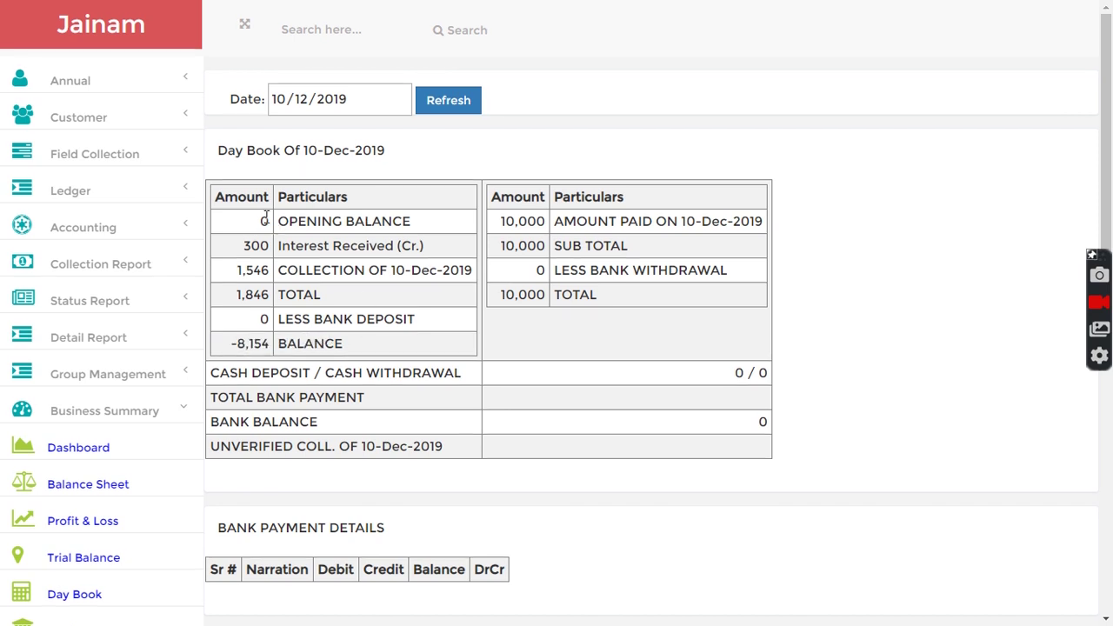
pyautogui.moveTo(266, 217); pyautogui.dragTo(423, 235)
pyautogui.click(421, 242)
pyautogui.moveTo(280, 221); pyautogui.dragTo(426, 226)
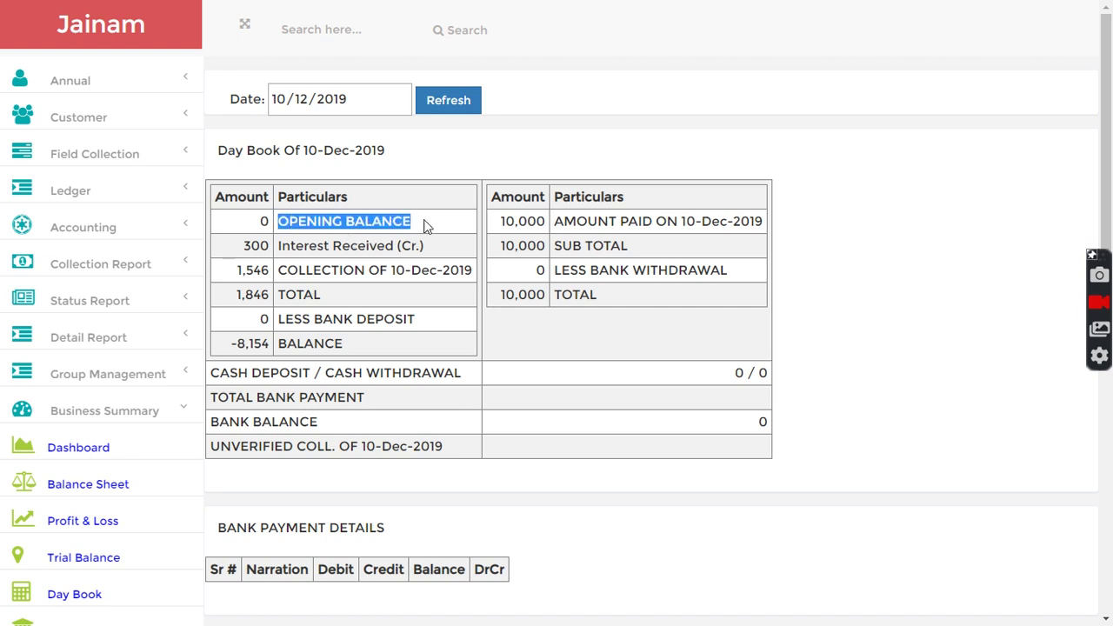
pyautogui.click(424, 242)
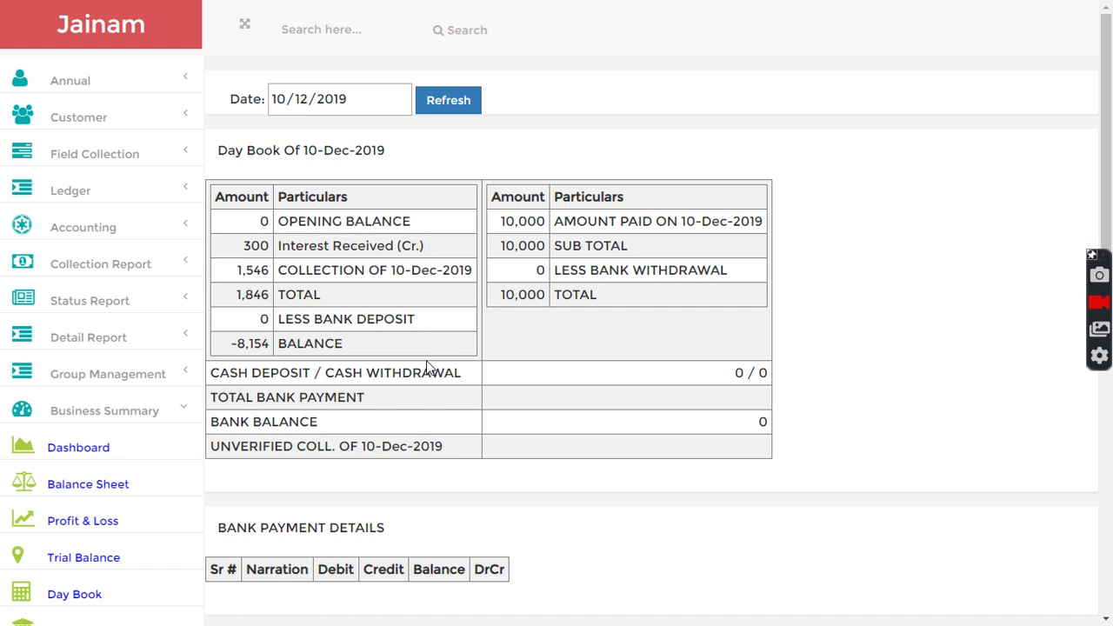
pyautogui.moveTo(231, 347); pyautogui.dragTo(358, 346)
pyautogui.click(379, 373)
pyautogui.scroll(-3, 281, 505)
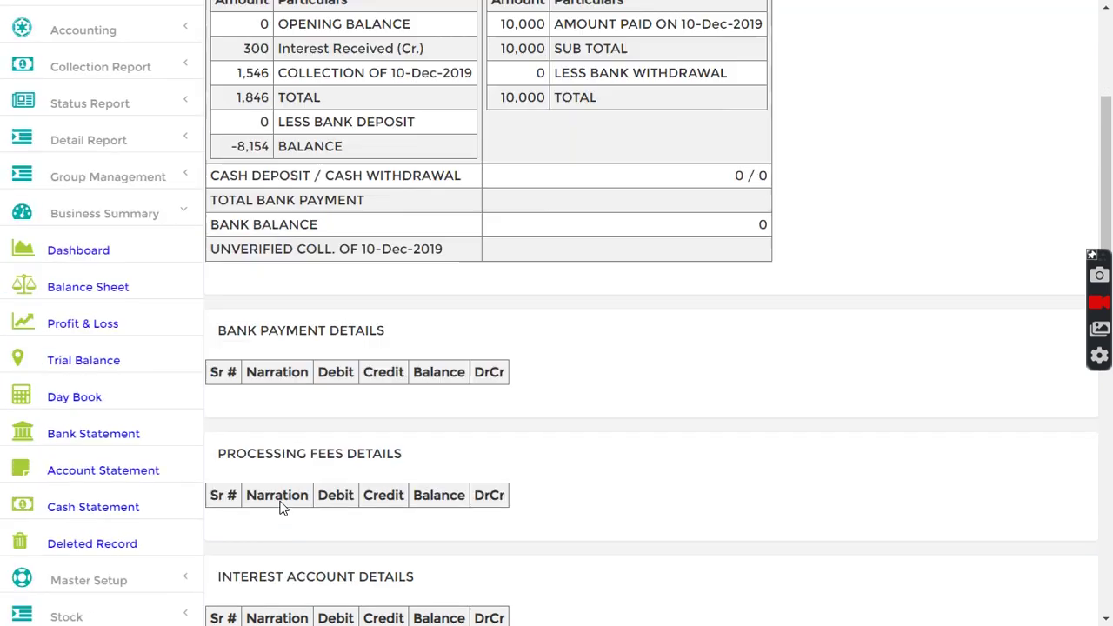
pyautogui.click(123, 429)
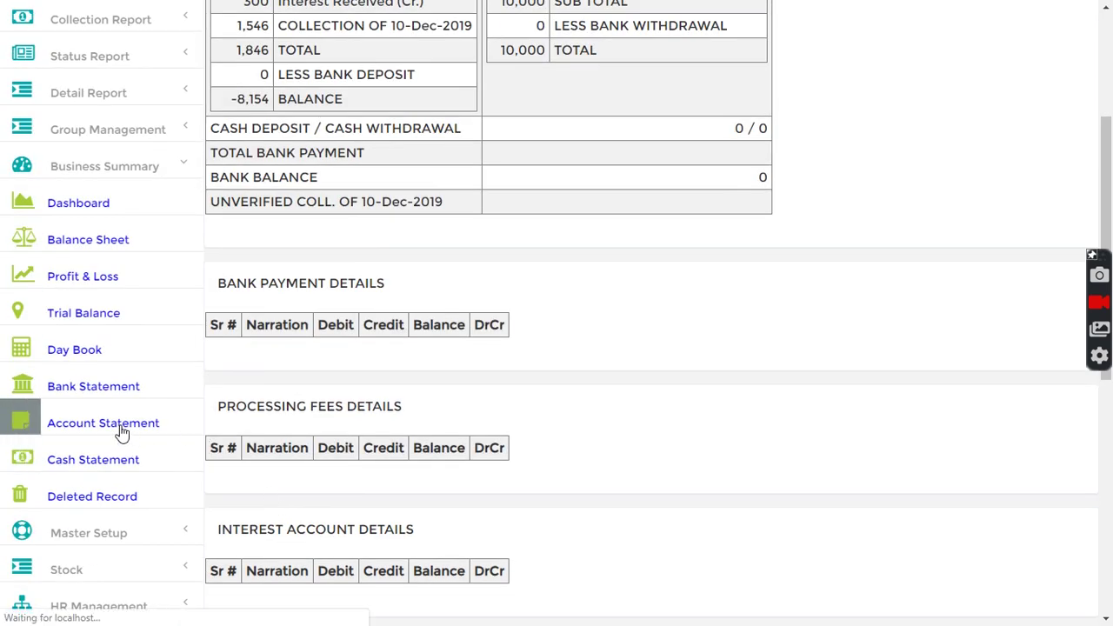
# View the Interest Received (Cr.) statement with its 300 credit, then return to the home page.
pyautogui.click(344, 156)
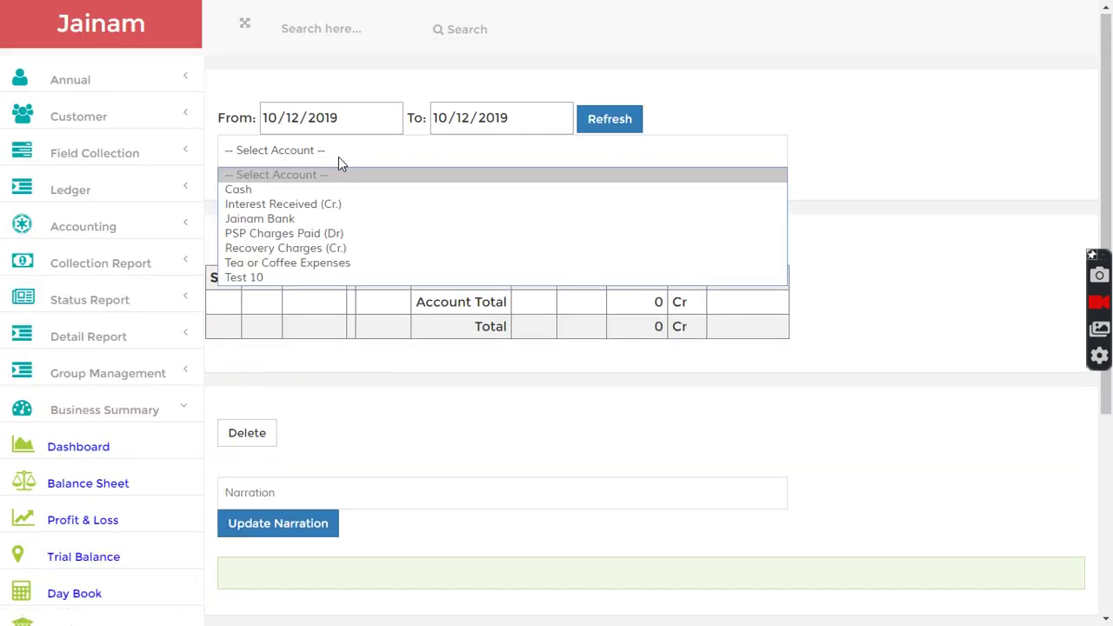
pyautogui.click(313, 206)
pyautogui.click(632, 118)
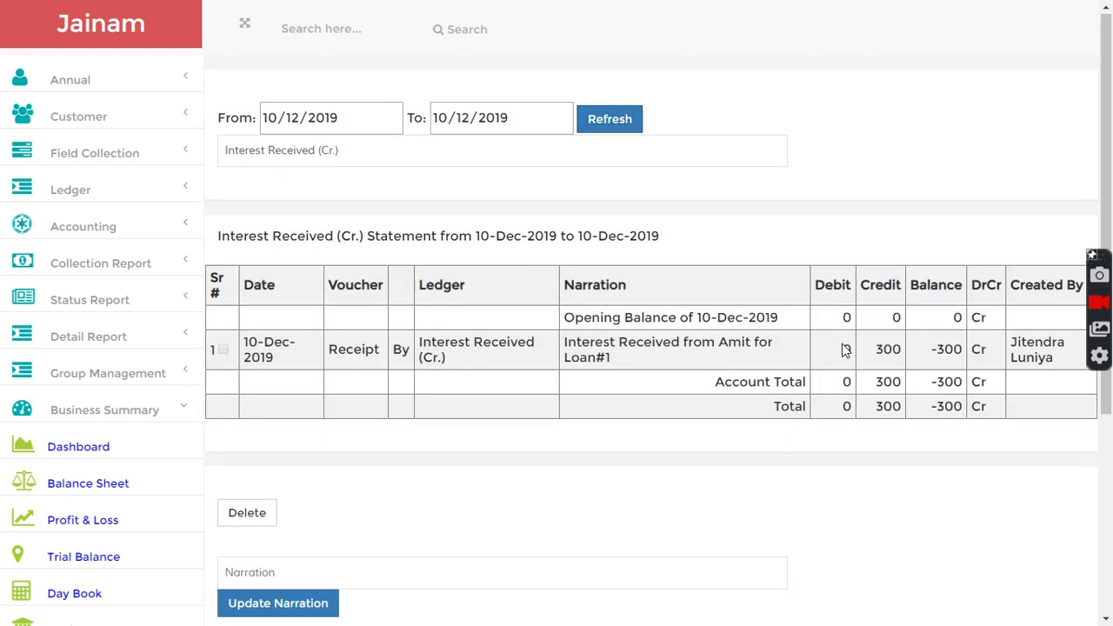
pyautogui.doubleClick(887, 348)
pyautogui.click(600, 316)
pyautogui.moveTo(564, 342); pyautogui.dragTo(633, 362)
pyautogui.click(626, 359)
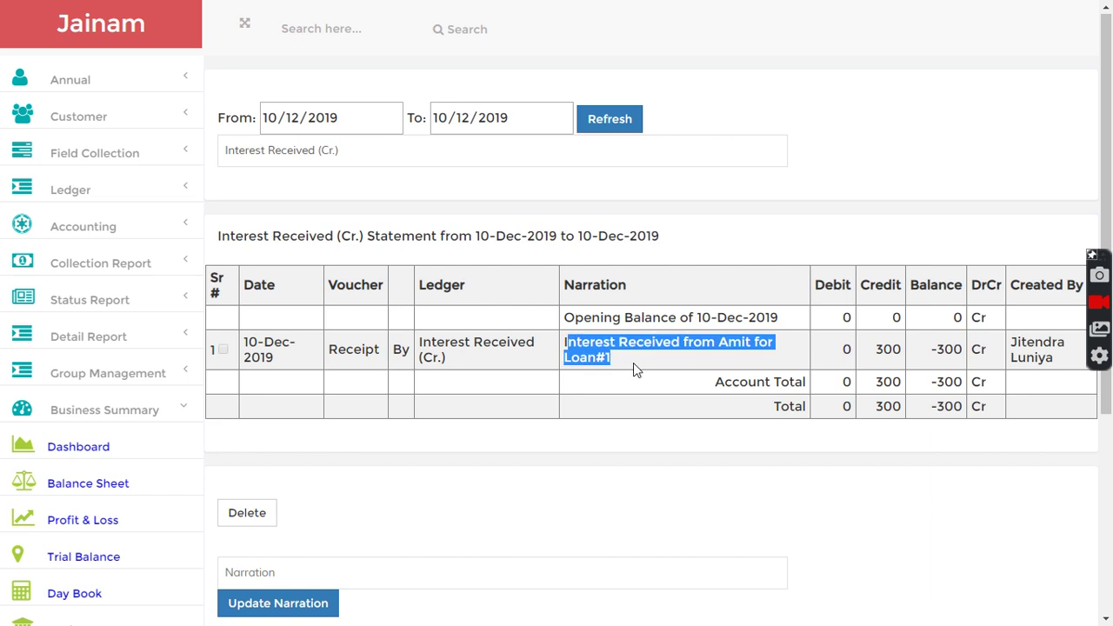
pyautogui.click(647, 365)
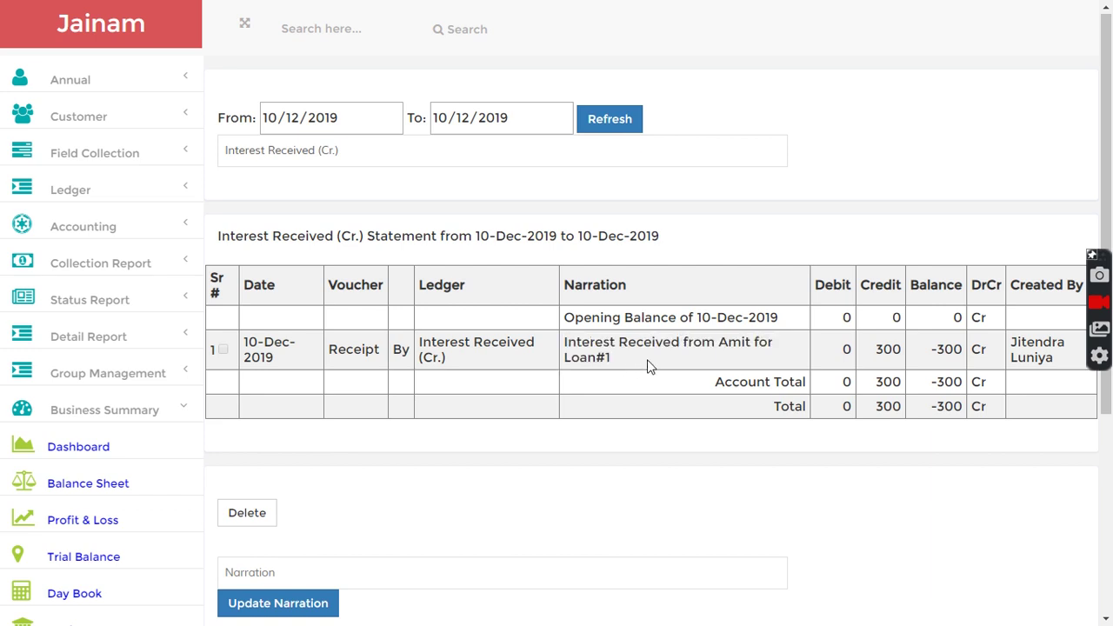
pyautogui.click(104, 40)
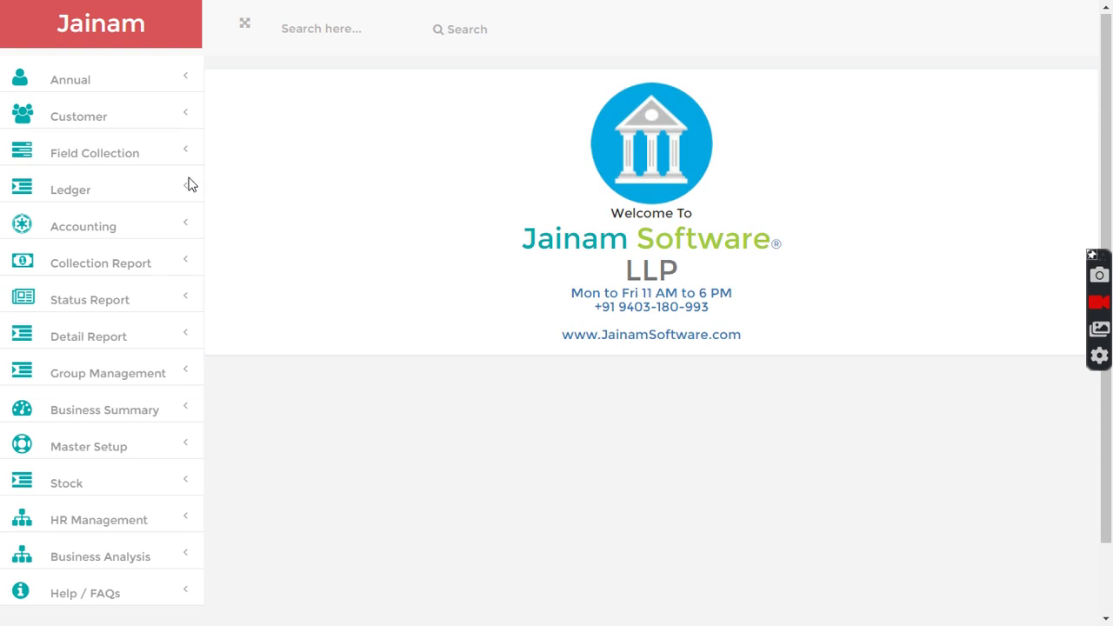
# View the customer summary overview, then go back to the home page.
pyautogui.click(79, 122)
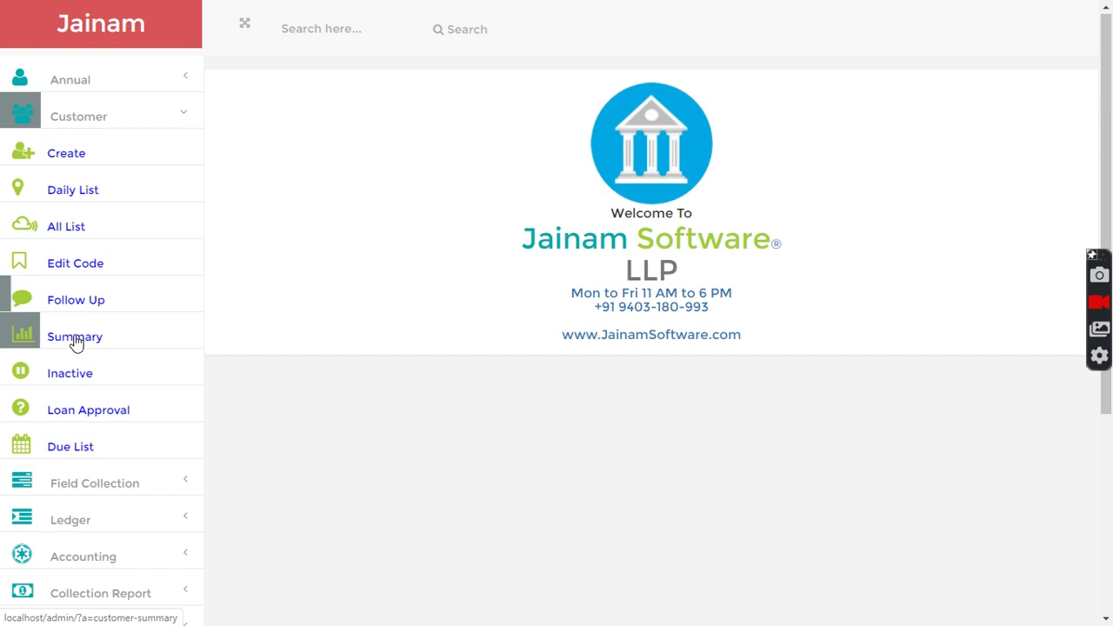
pyautogui.click(75, 346)
pyautogui.scroll(-4, 405, 356)
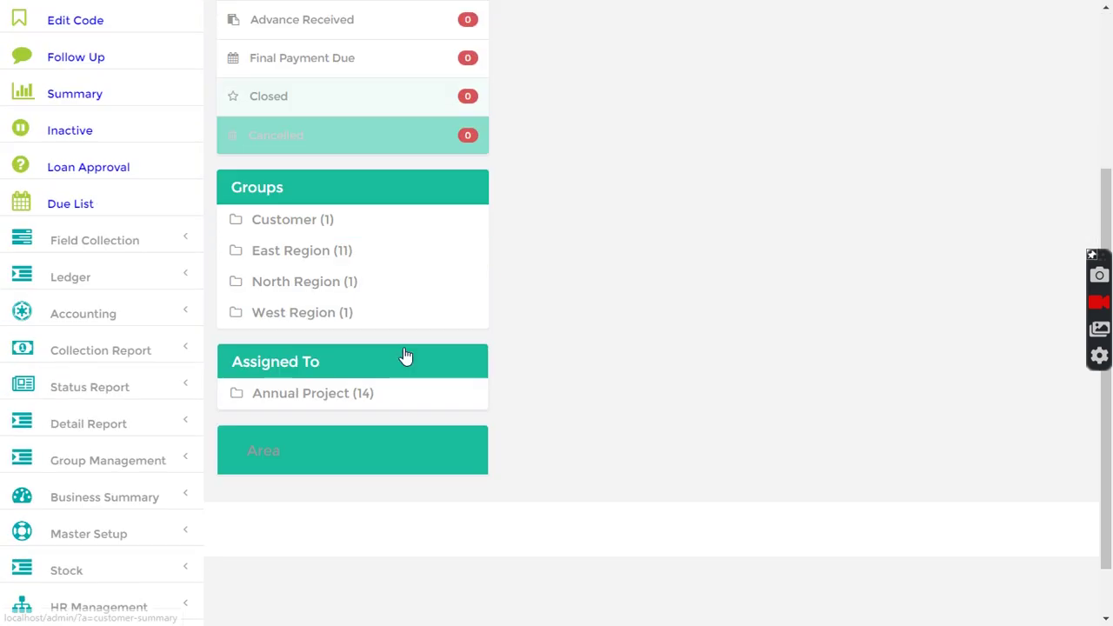
pyautogui.scroll(4, 405, 355)
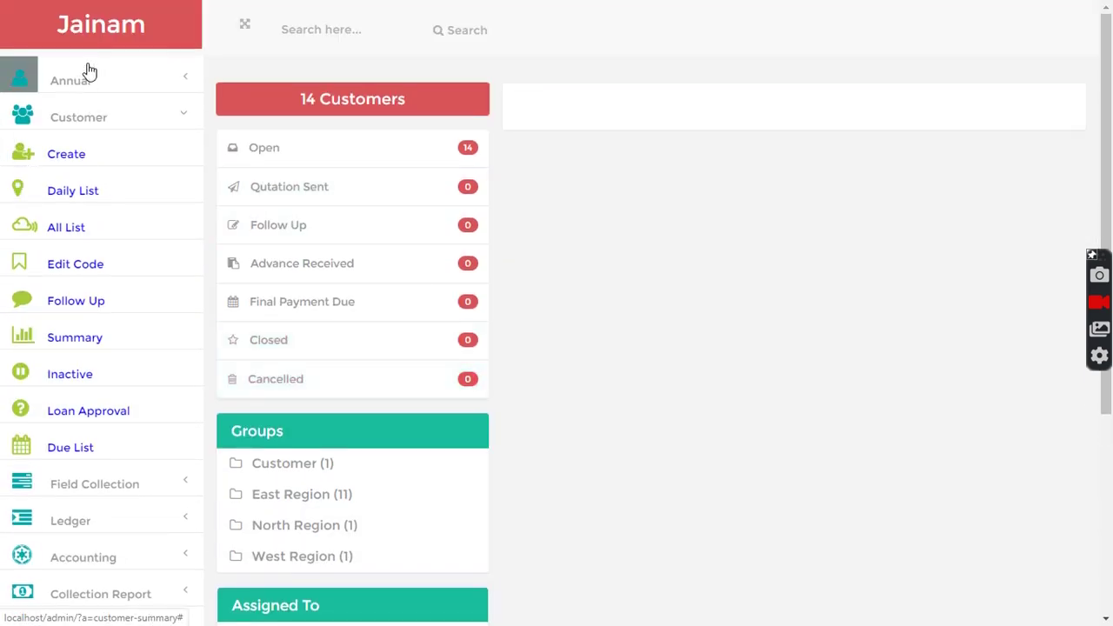
pyautogui.click(97, 27)
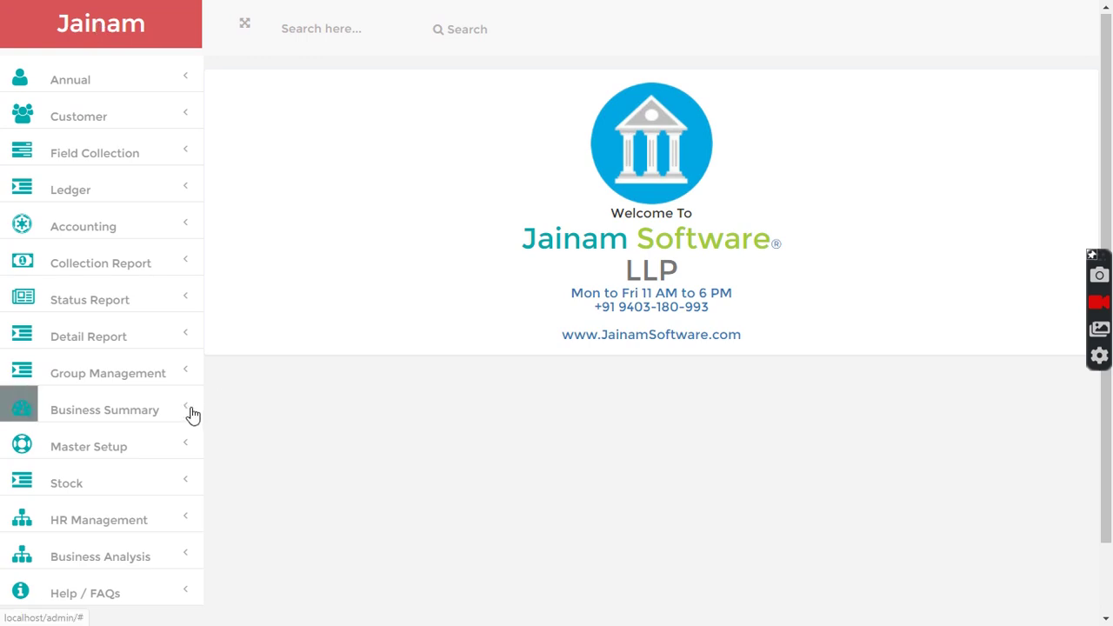
# Load the Outstanding List for 10-Dec-2019 and review the loan's 9,230 balance.
pyautogui.scroll(-1, 189, 415)
pyautogui.click(84, 224)
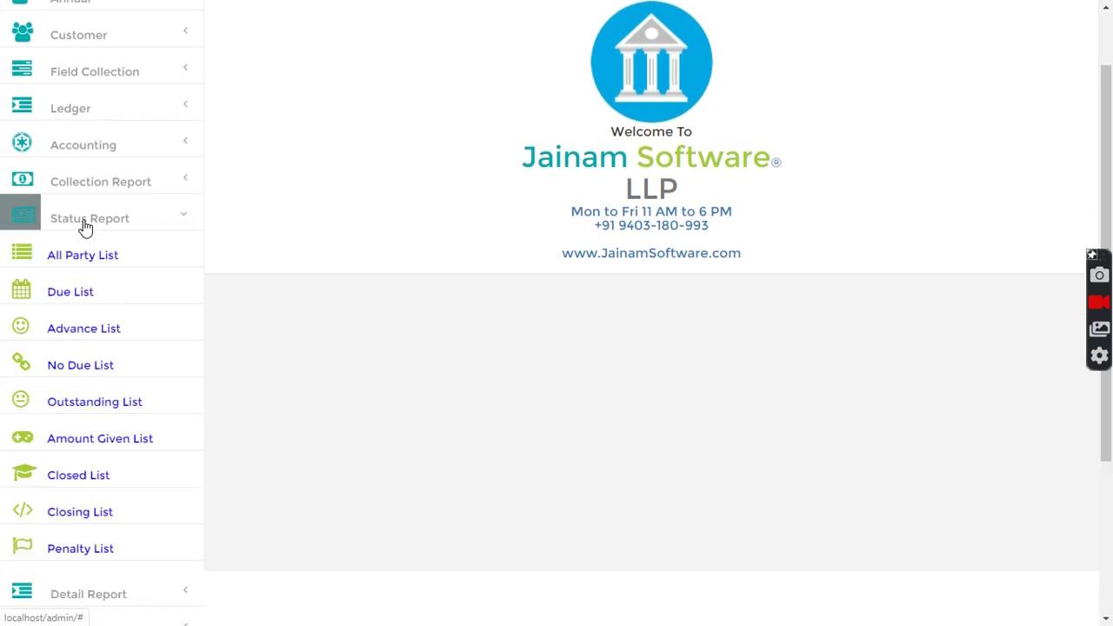
pyautogui.click(101, 405)
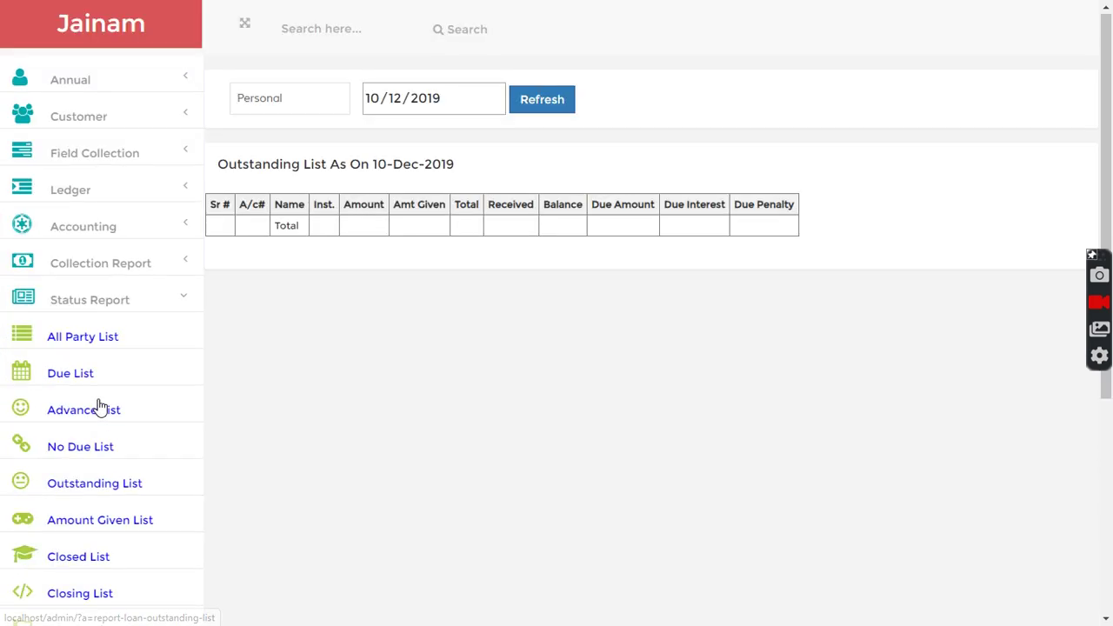
pyautogui.click(541, 106)
pyautogui.moveTo(252, 233); pyautogui.dragTo(800, 248)
pyautogui.click(812, 298)
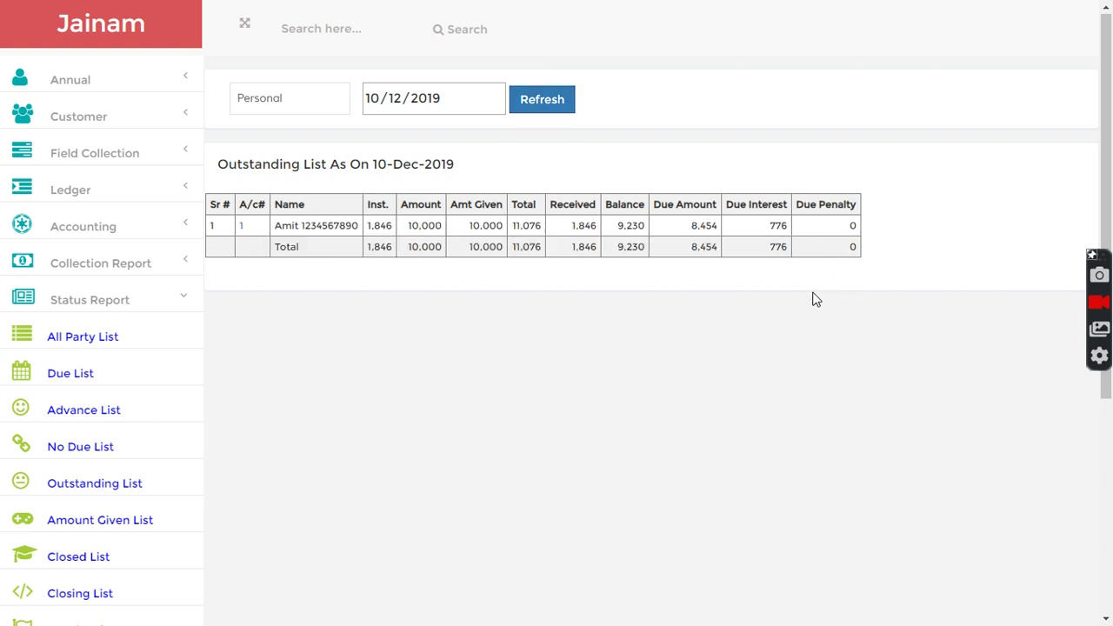
pyautogui.moveTo(342, 226); pyautogui.dragTo(658, 227)
pyautogui.click(658, 228)
pyautogui.moveTo(277, 225); pyautogui.dragTo(351, 226)
pyautogui.click(359, 279)
pyautogui.scroll(-5, 359, 283)
pyautogui.scroll(5, 358, 286)
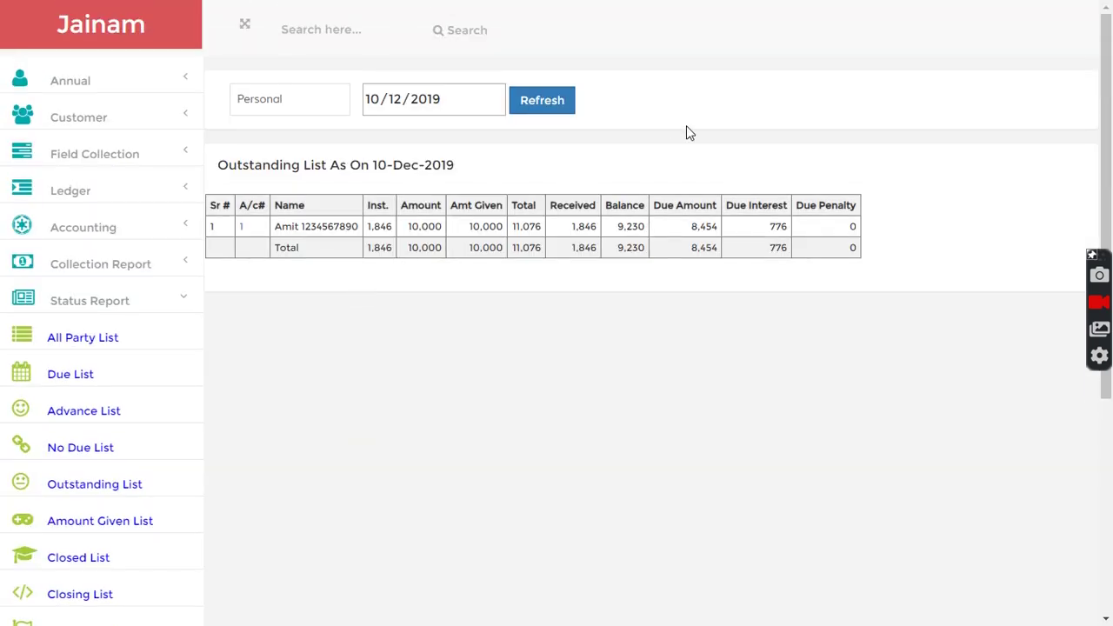
pyautogui.scroll(-4, 117, 440)
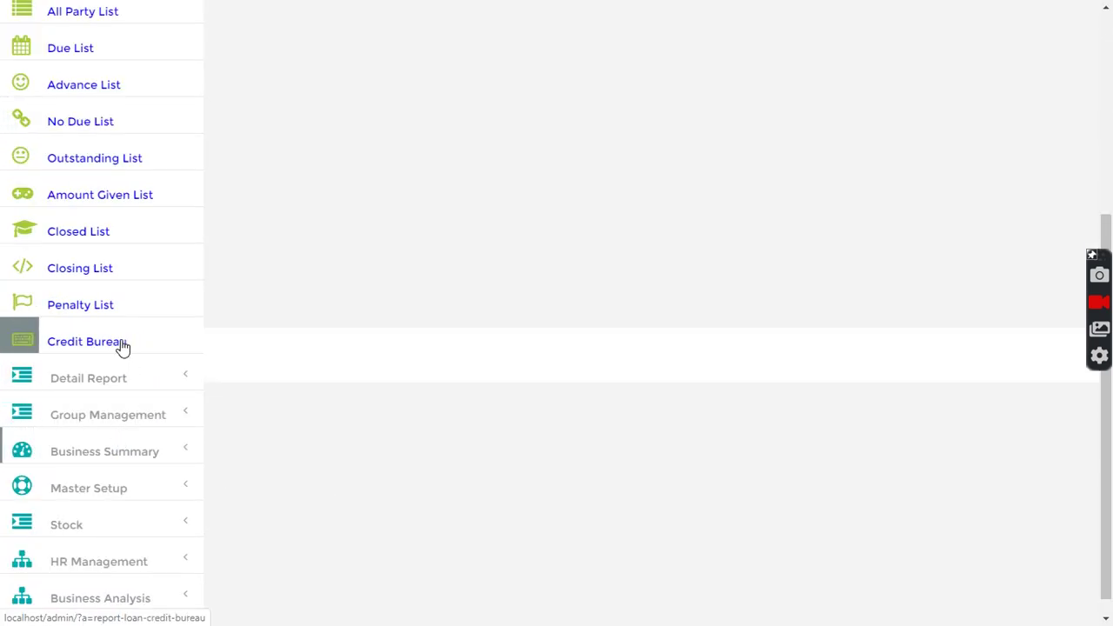
pyautogui.scroll(2, 122, 347)
pyautogui.scroll(-2, 120, 382)
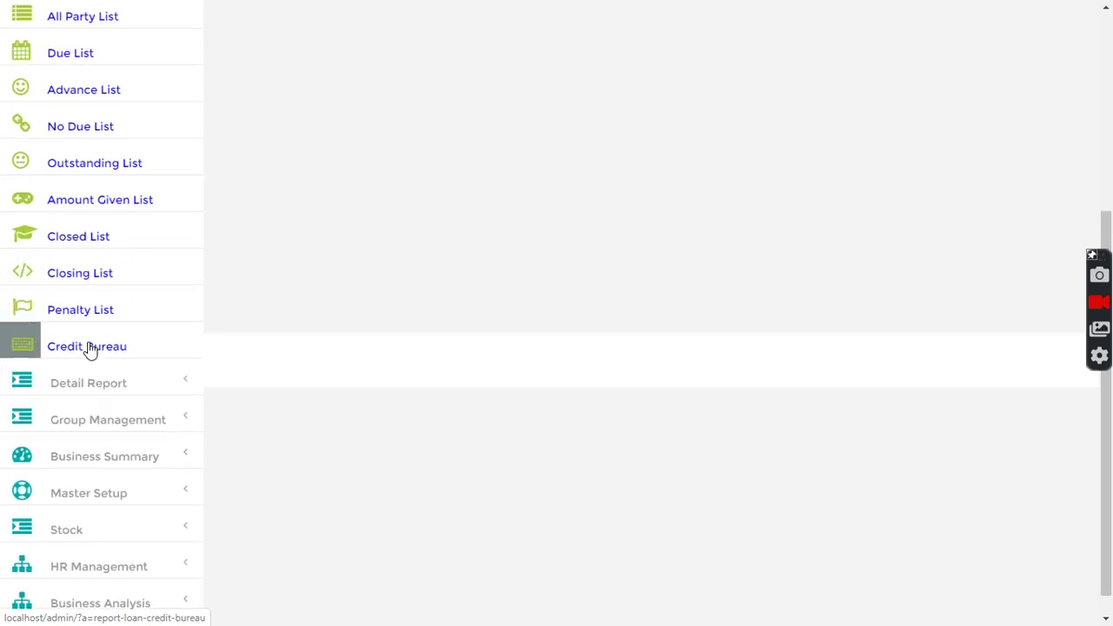
pyautogui.scroll(3, 90, 347)
# Search for the customer and open their edit form down to Mobile Verification.
pyautogui.click(89, 222)
pyautogui.scroll(1, 146, 260)
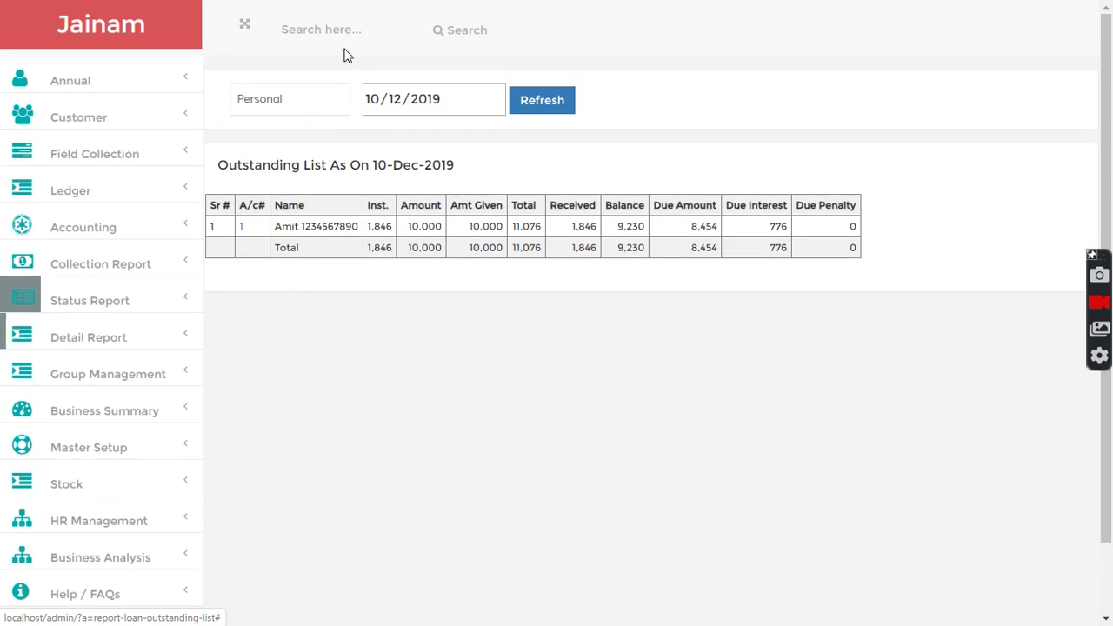
pyautogui.click(338, 26)
pyautogui.write('amit')
pyautogui.press('Return')
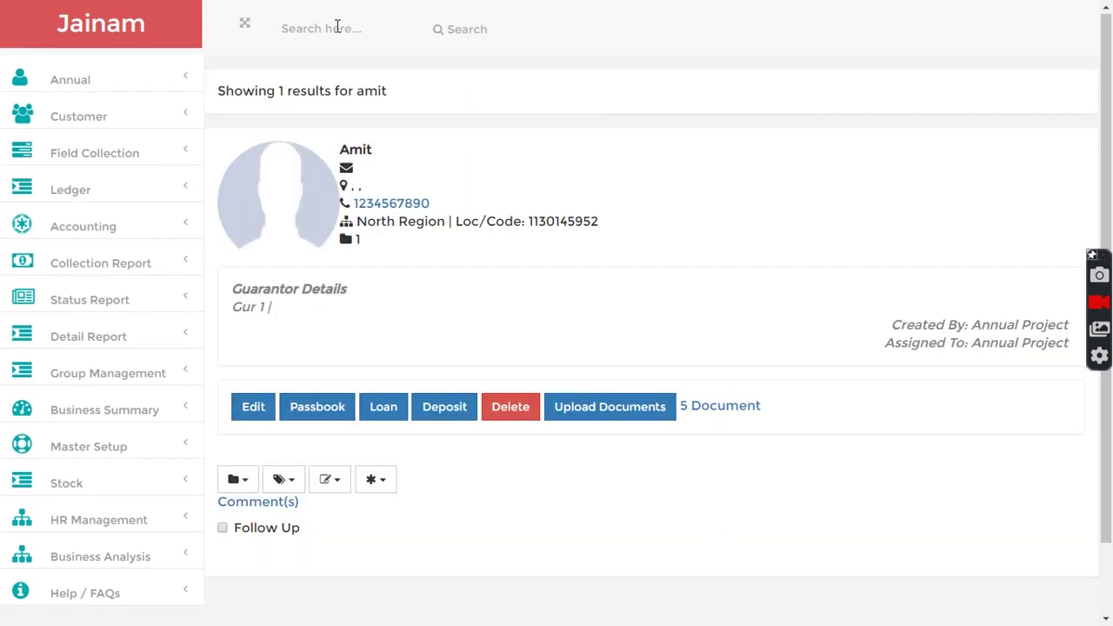
pyautogui.scroll(-1, 417, 487)
pyautogui.click(253, 325)
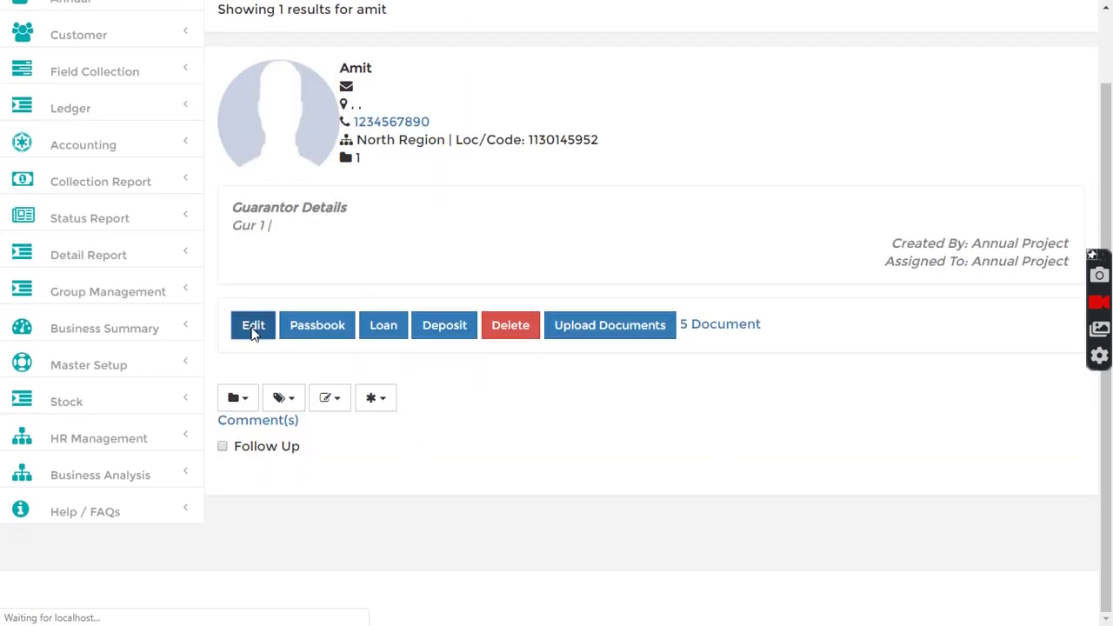
pyautogui.scroll(-3, 348, 426)
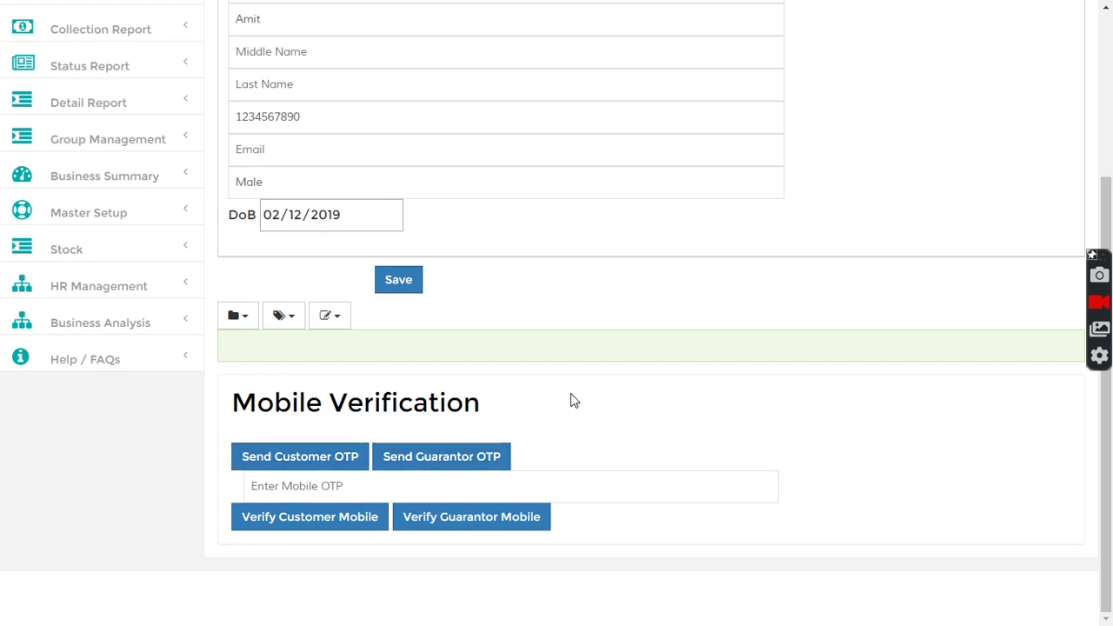
# View the customer's Upload Documents page, then search again to see the 5 listed documents.
pyautogui.scroll(3, 571, 393)
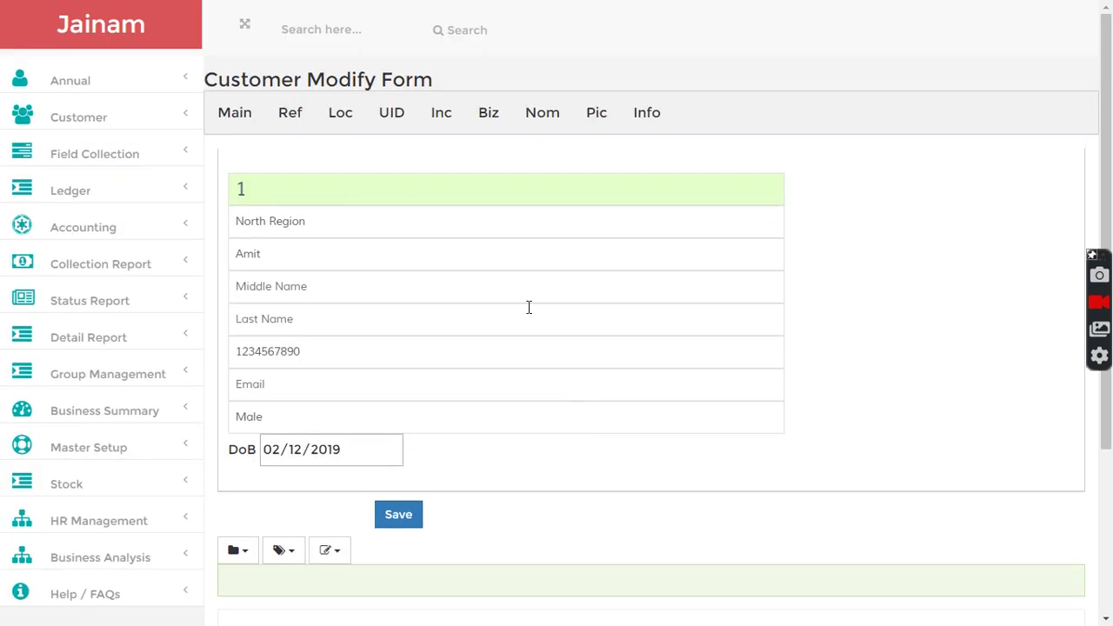
pyautogui.click(331, 29)
pyautogui.write('amit')
pyautogui.press('Return')
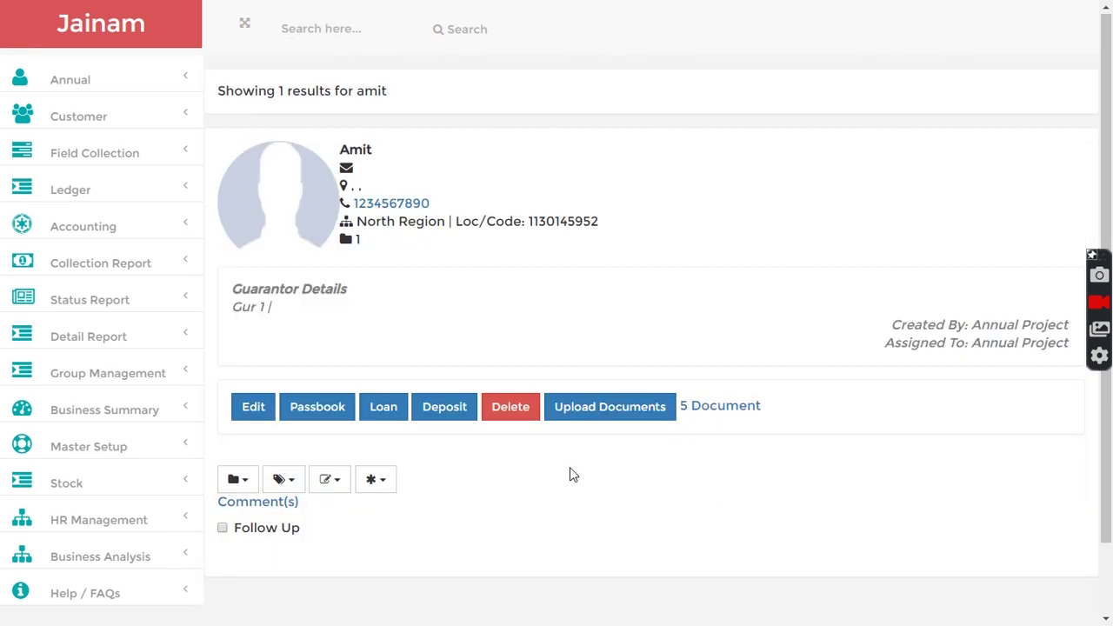
pyautogui.click(610, 406)
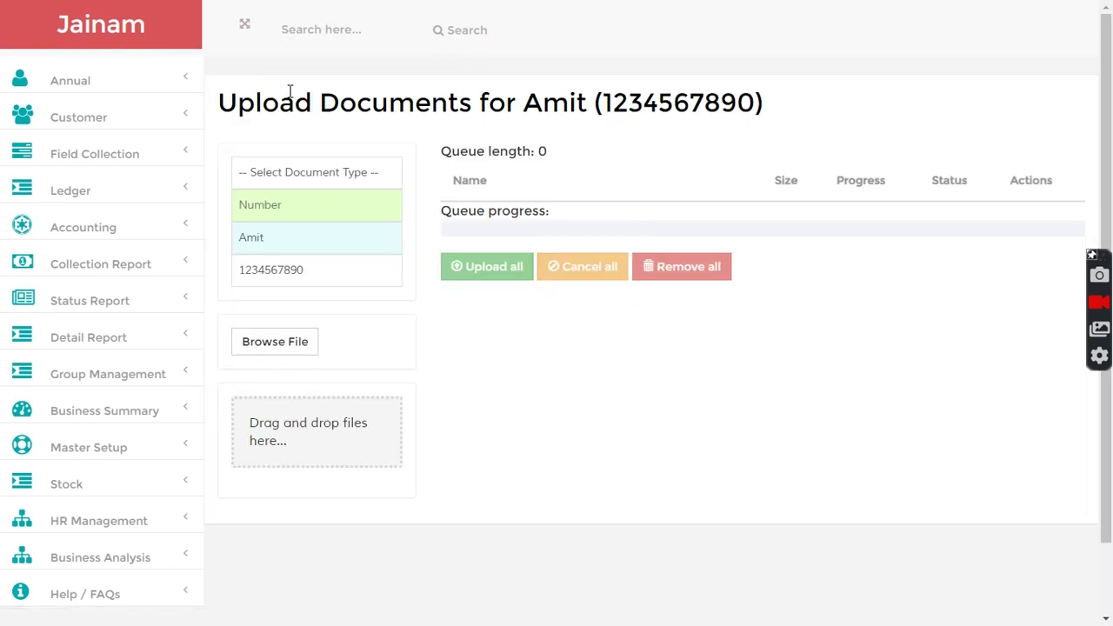
pyautogui.click(311, 22)
pyautogui.write('amit')
pyautogui.press('Return')
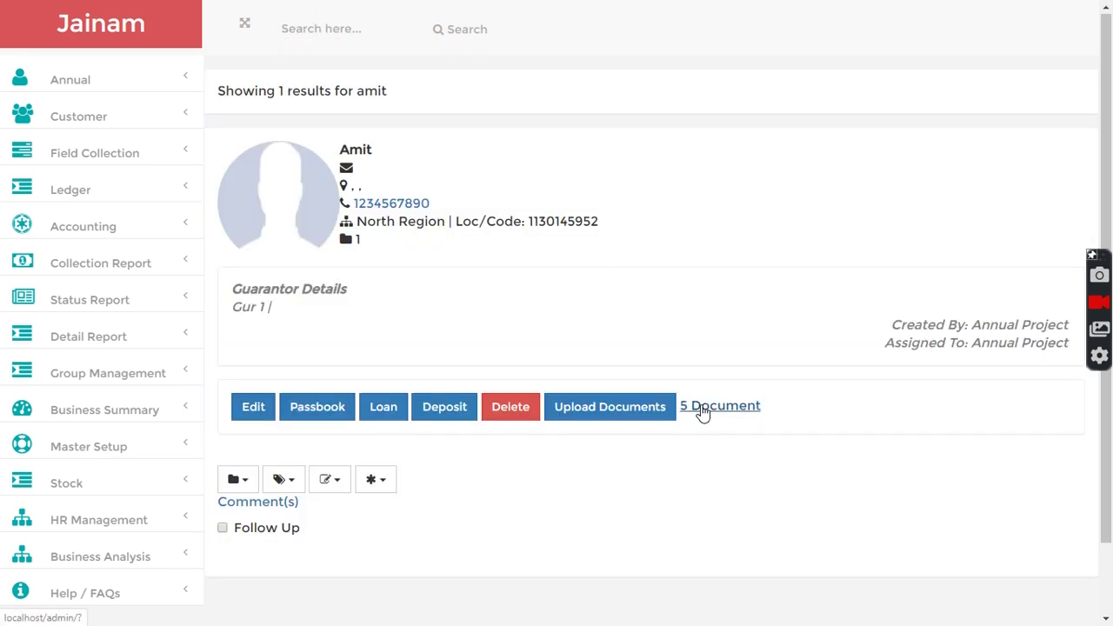
pyautogui.scroll(-2, 369, 539)
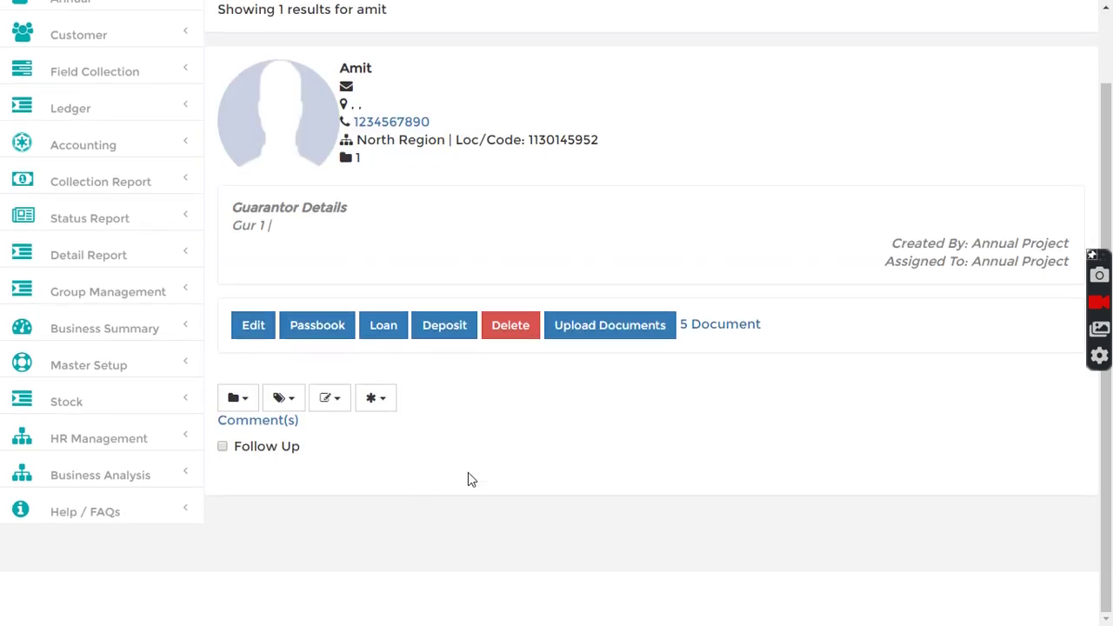
pyautogui.scroll(2, 484, 449)
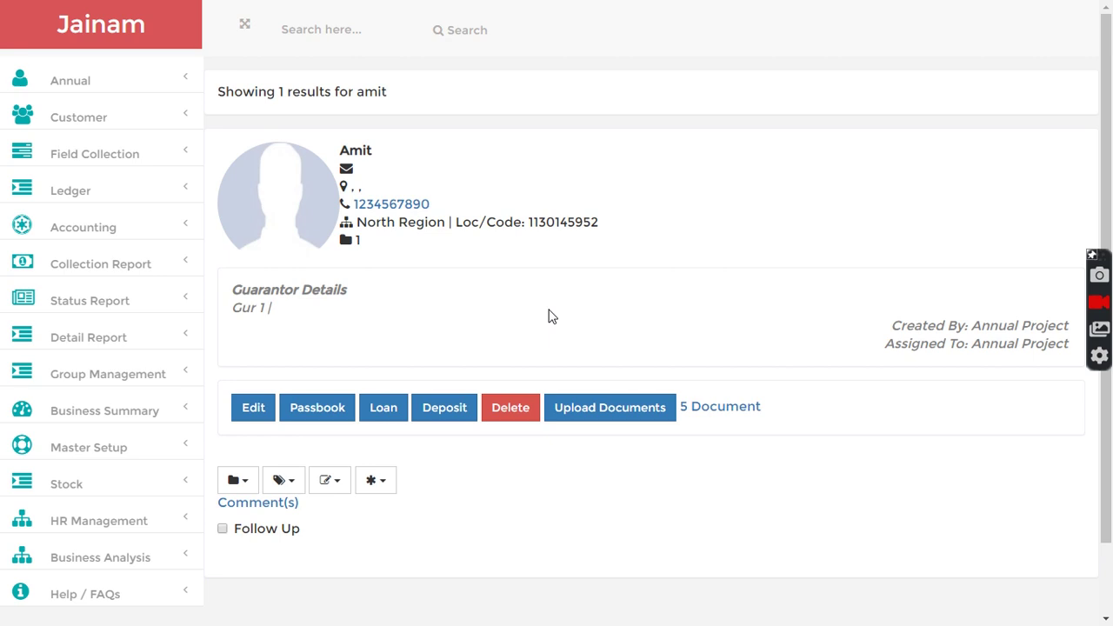
# Search for loan 1 and tick Auto Debit (NACH) on Personal Loan #1.
pyautogui.click(343, 31)
pyautogui.write('1')
pyautogui.press('Return')
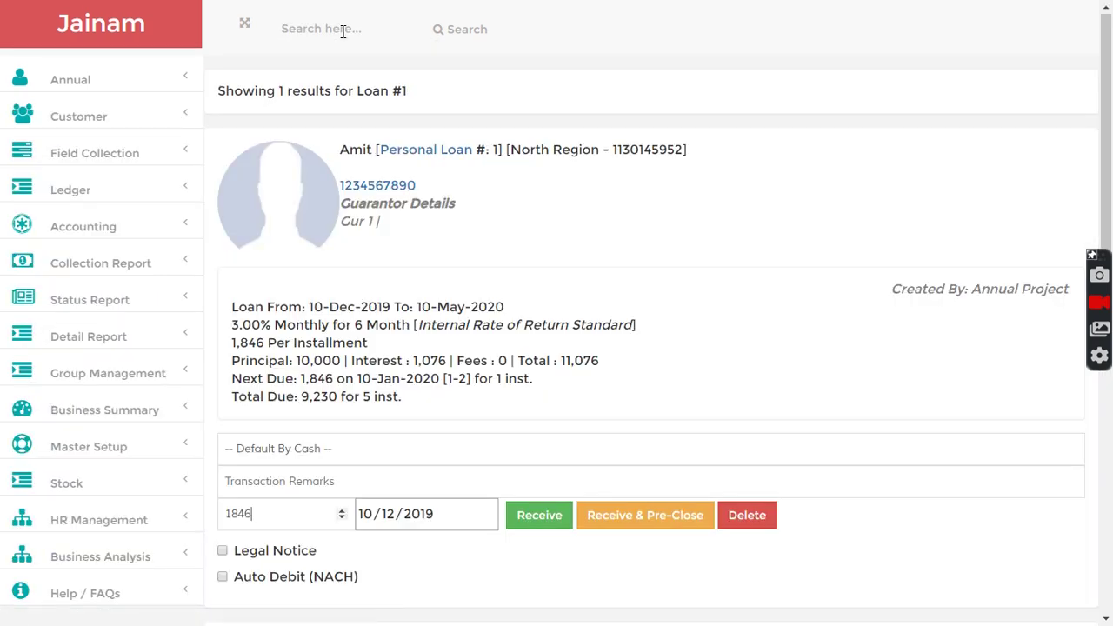
pyautogui.scroll(-3, 388, 547)
pyautogui.scroll(-2, 389, 547)
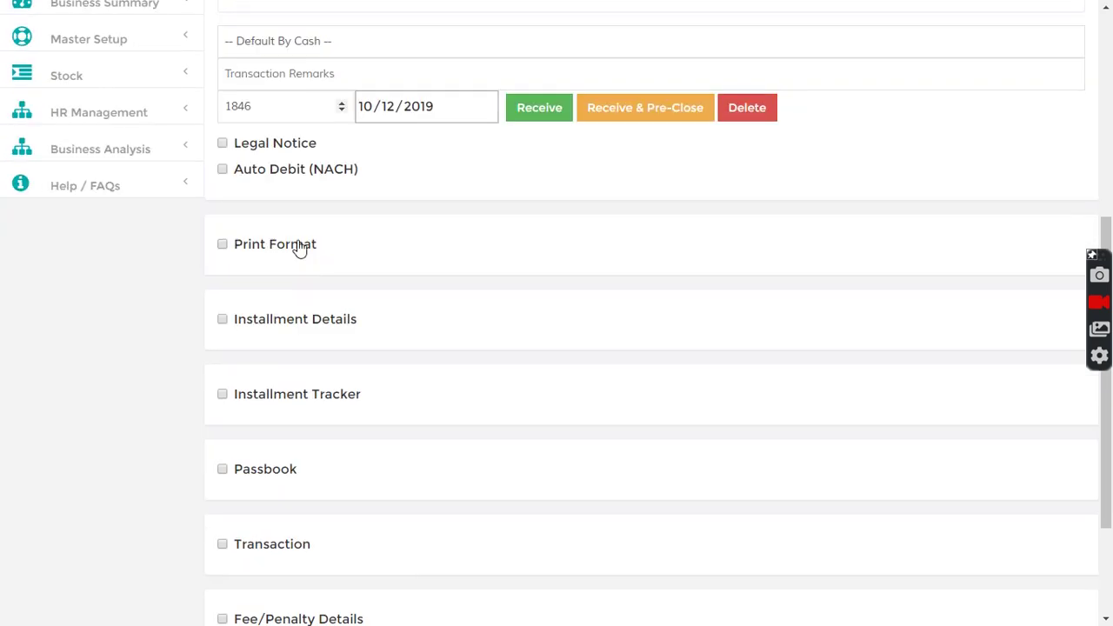
pyautogui.click(224, 170)
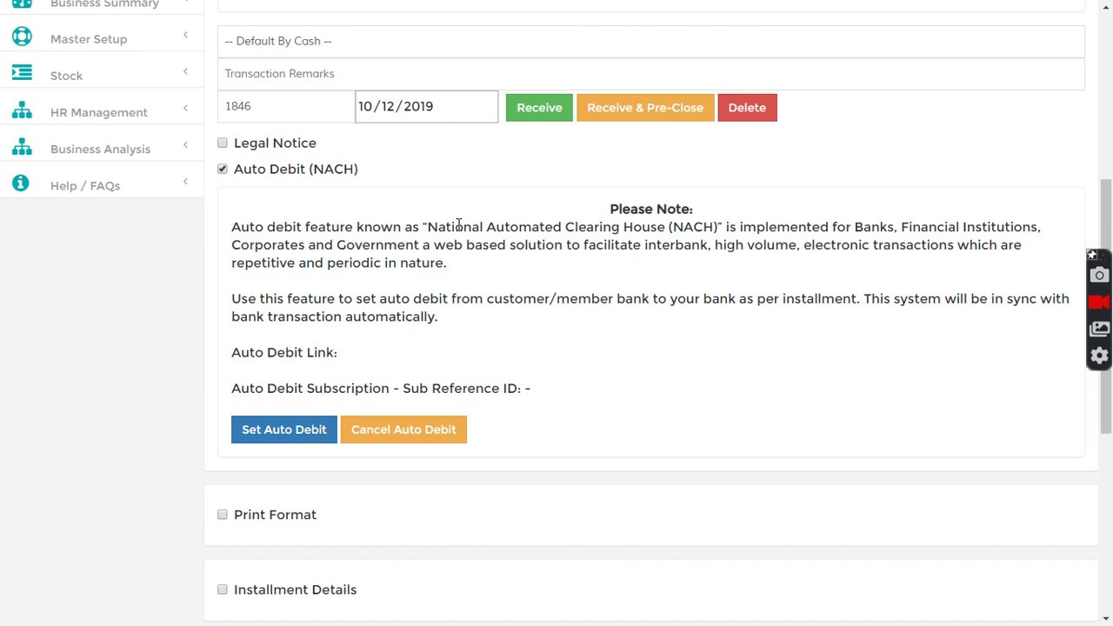
pyautogui.scroll(5, 521, 261)
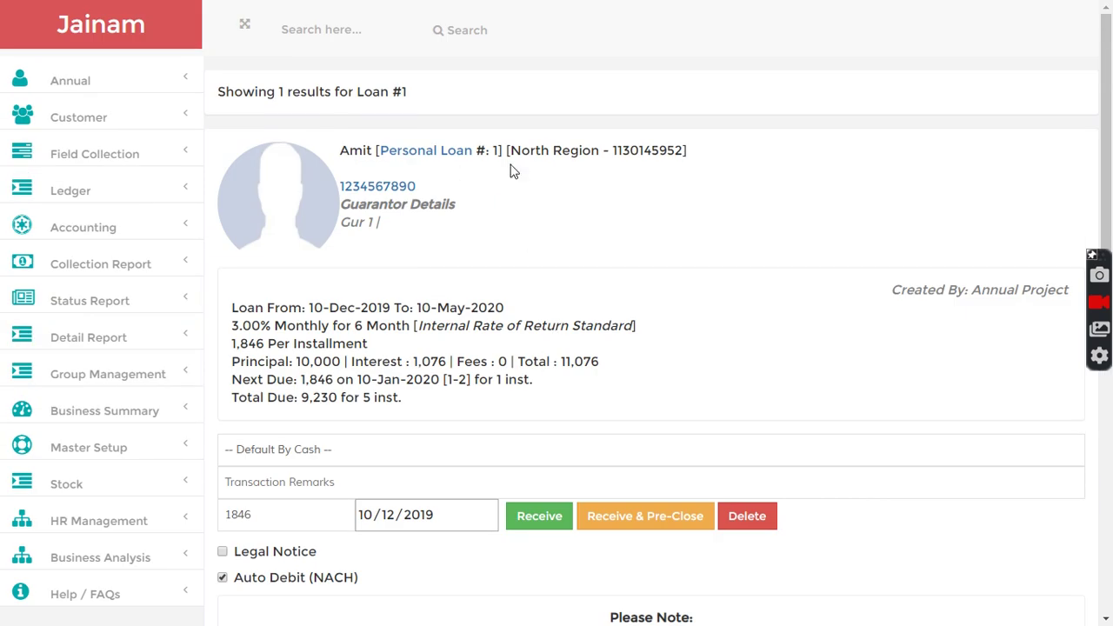
# Search for the customer by name to bring up their profile result.
pyautogui.click(319, 32)
pyautogui.write('amit')
pyautogui.press('Return')
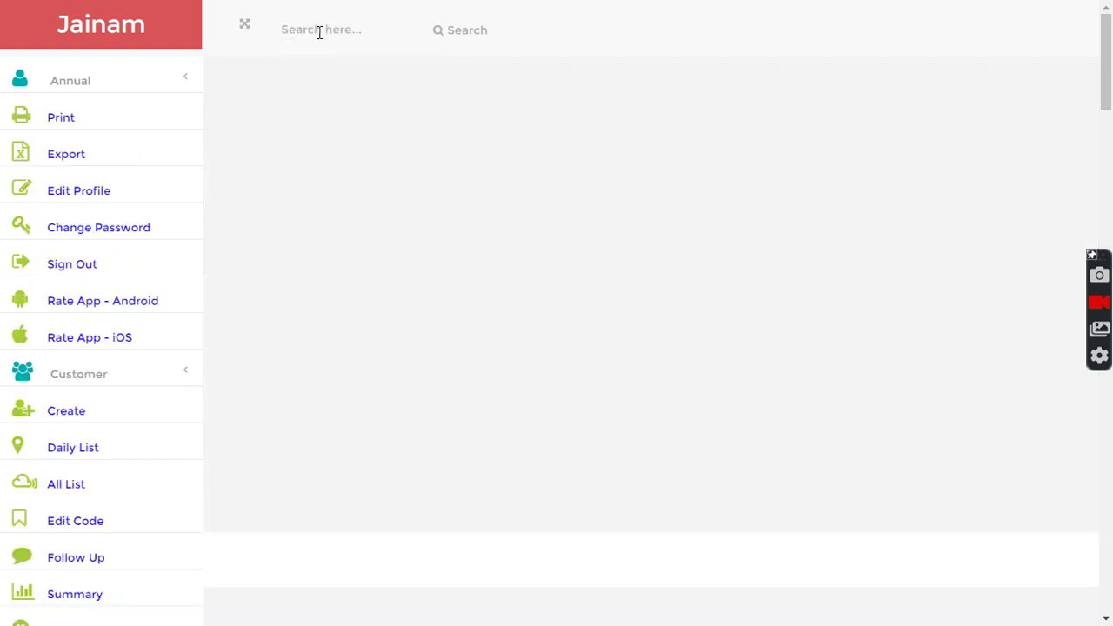
# Start a new loan entry for the customer and set the loan type to Product.
pyautogui.click(376, 409)
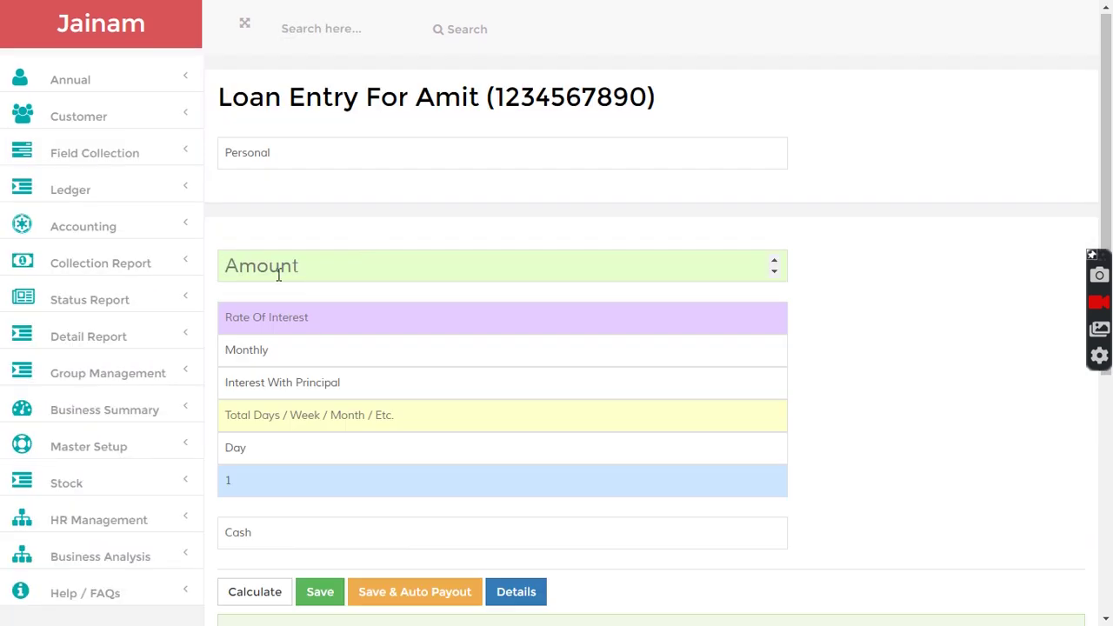
pyautogui.click(292, 155)
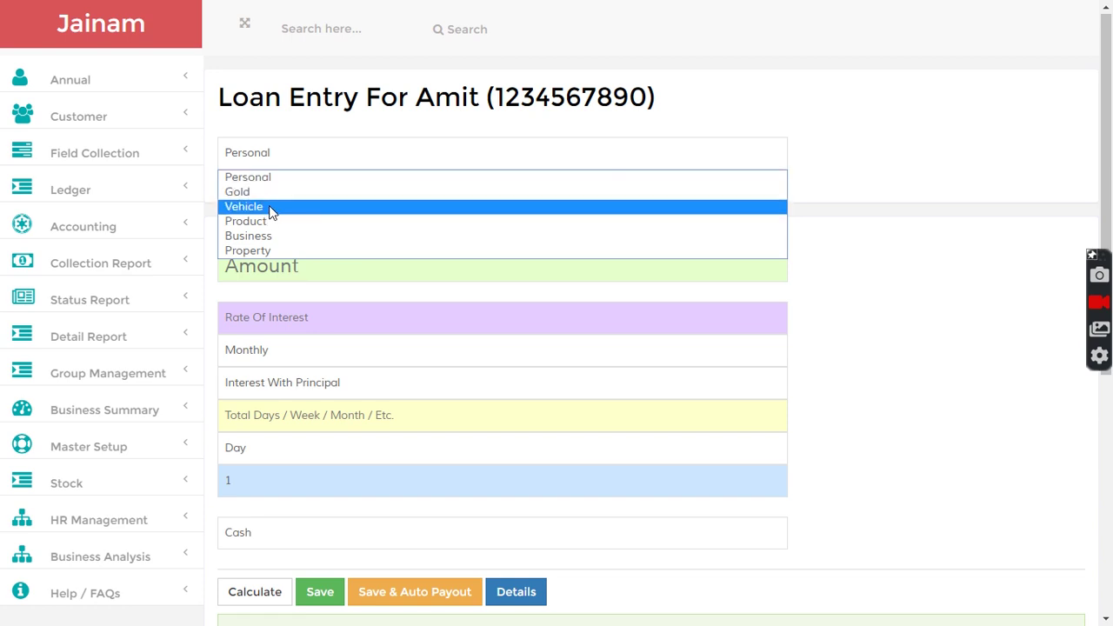
pyautogui.click(273, 208)
pyautogui.click(316, 162)
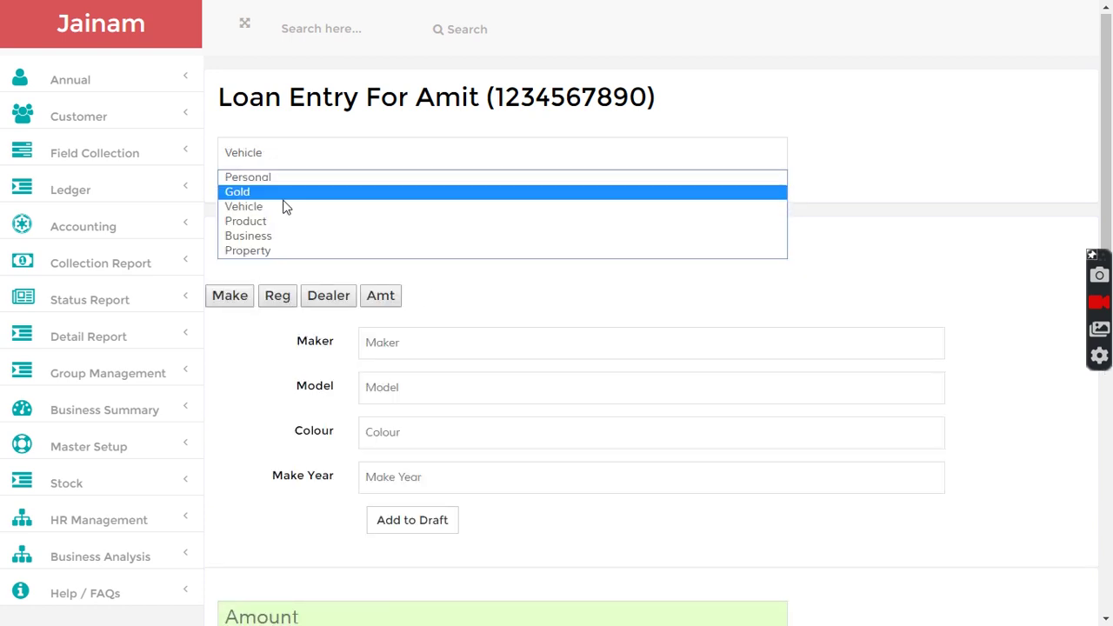
pyautogui.click(272, 222)
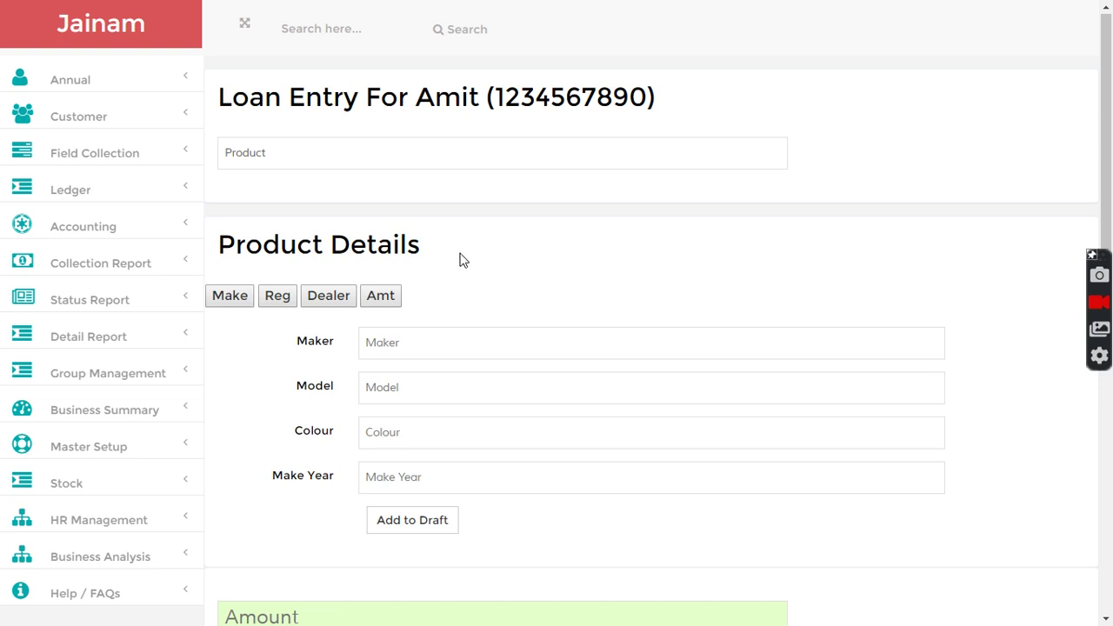
pyautogui.scroll(-4, 459, 256)
pyautogui.scroll(4, 472, 276)
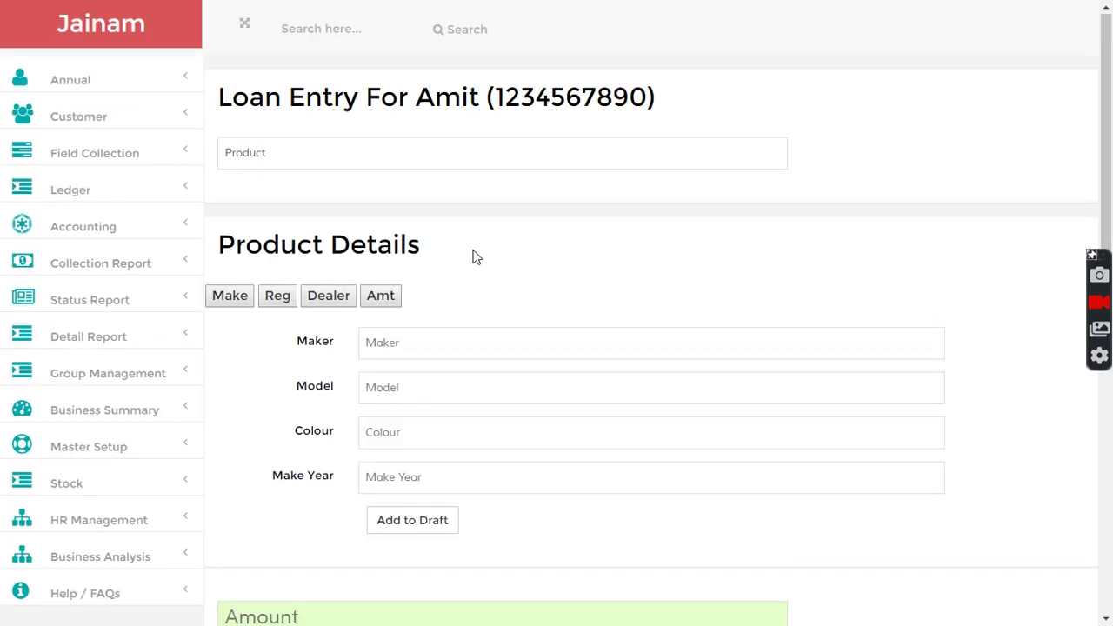
# Search for the customer by name again to return to their result.
pyautogui.click(340, 28)
pyautogui.write('amit')
pyautogui.press('Return')
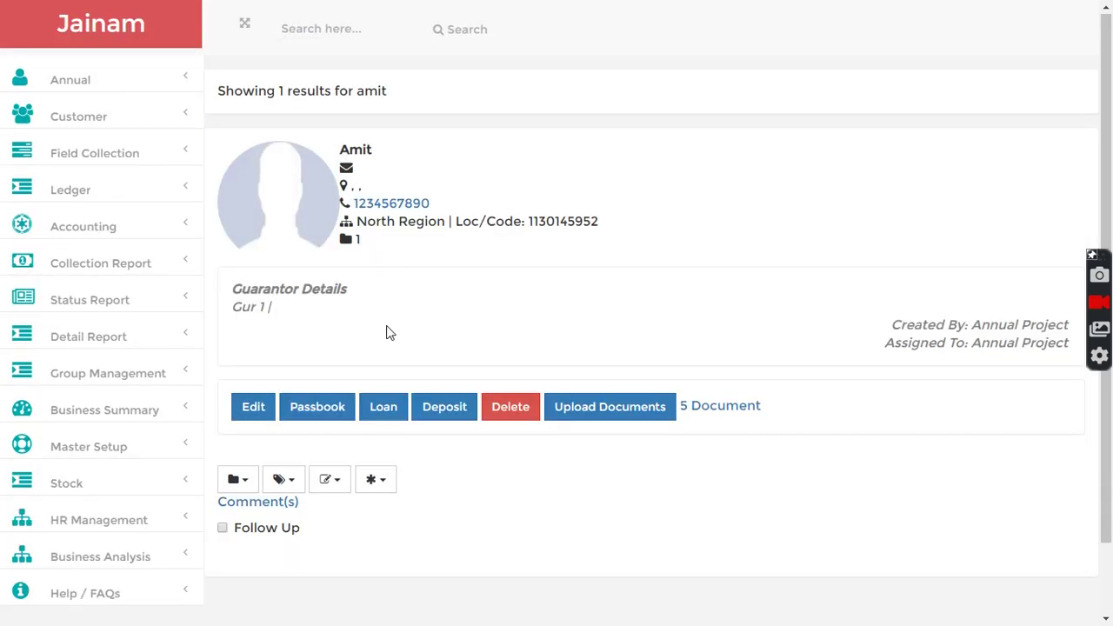
# Save a Recurring Deposit of 500 per installment at 6% for 52 weeks.
pyautogui.click(449, 415)
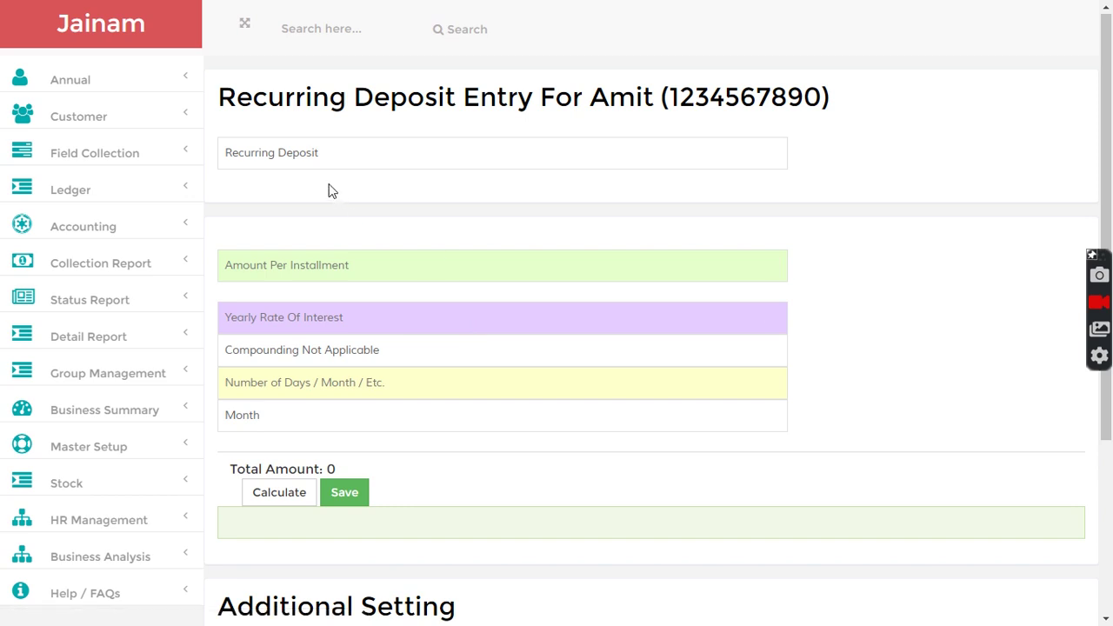
pyautogui.click(339, 150)
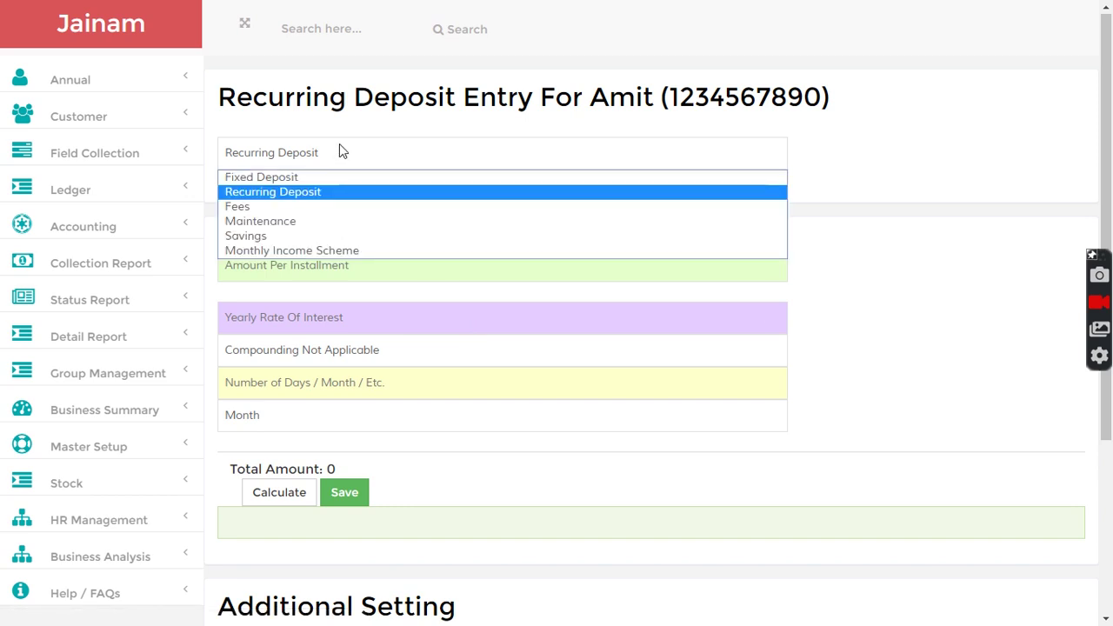
pyautogui.click(298, 193)
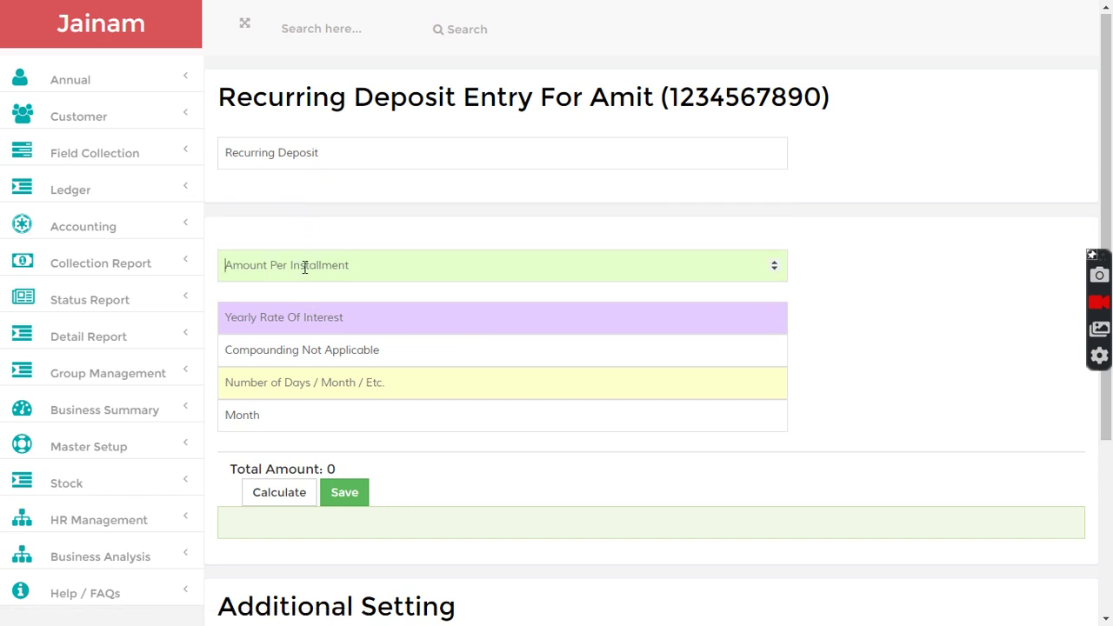
pyautogui.write('500')
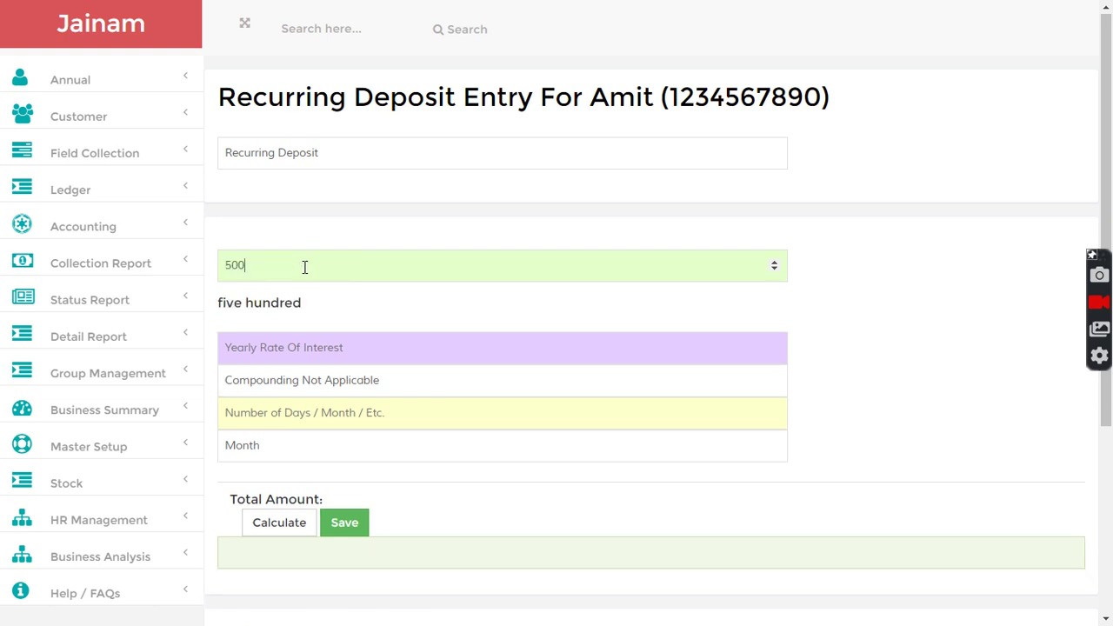
pyautogui.click(328, 362)
pyautogui.write('6')
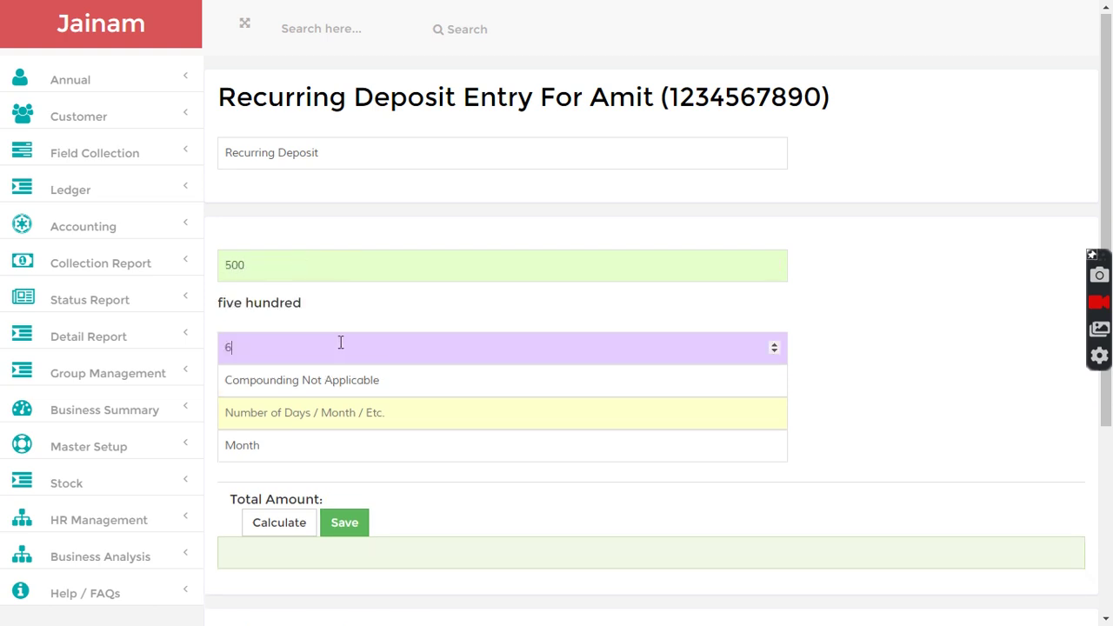
pyautogui.click(264, 415)
pyautogui.write('52')
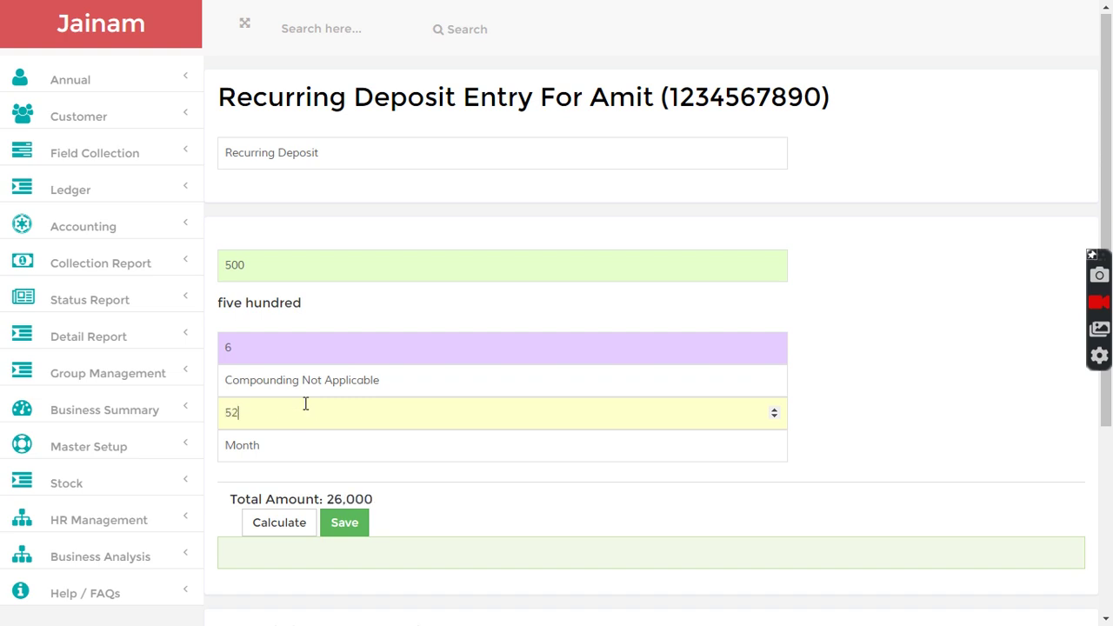
pyautogui.click(272, 453)
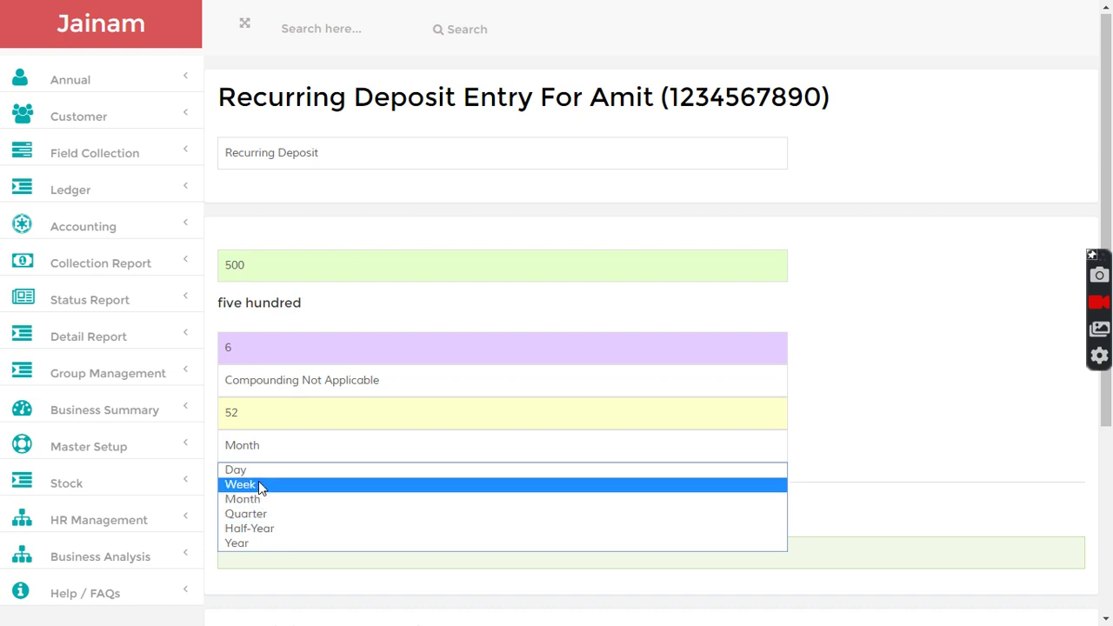
pyautogui.click(259, 483)
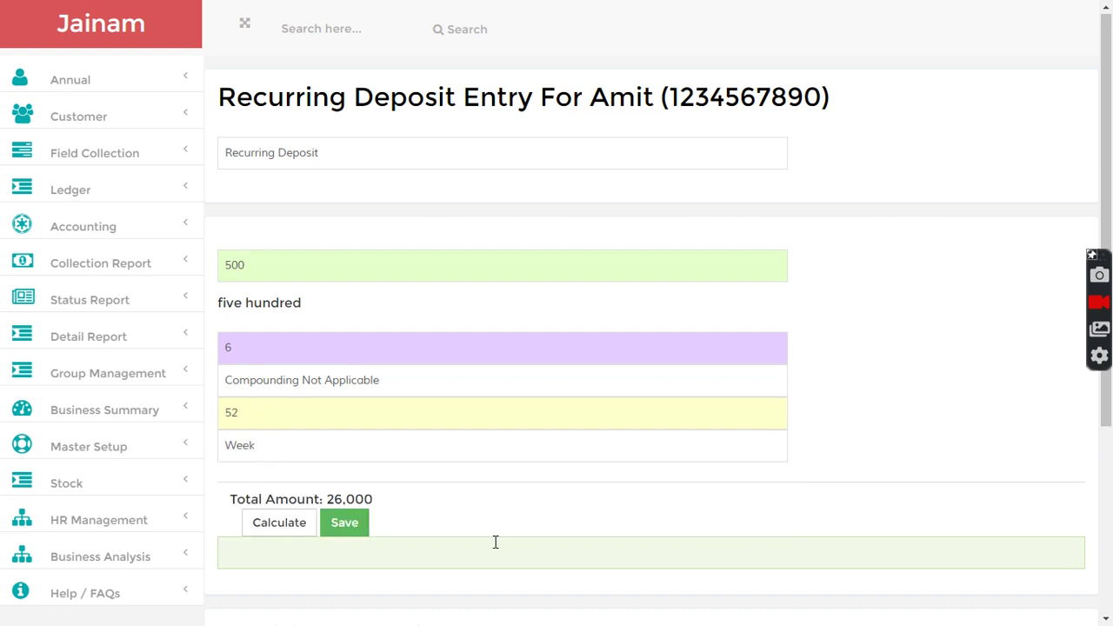
pyautogui.click(344, 525)
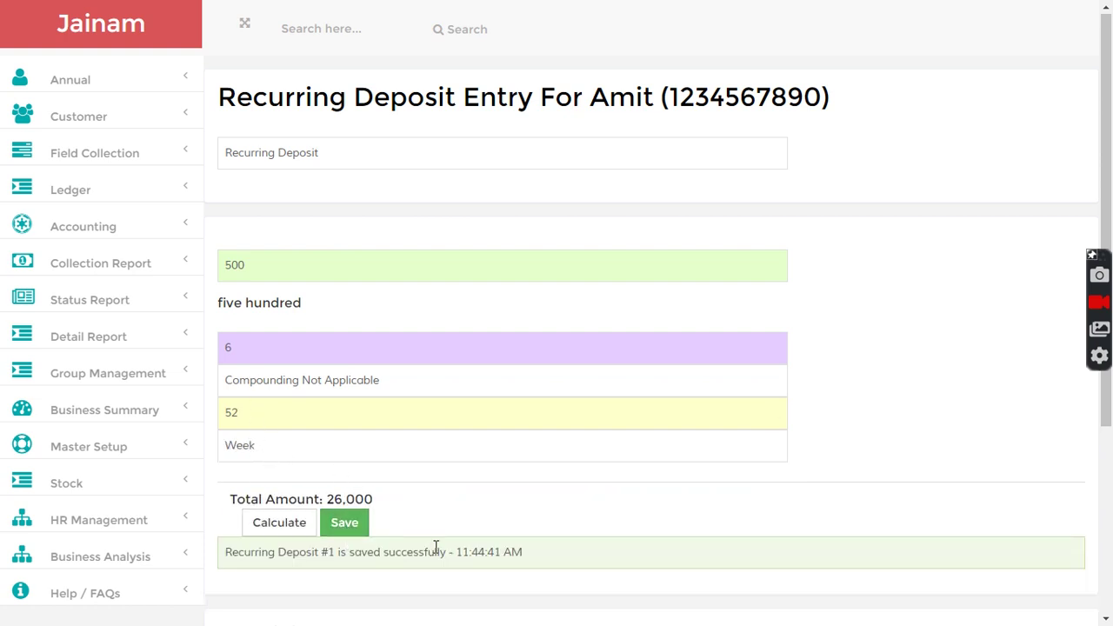
# Search d-1 to open Recurring Deposit #1, showing maturity amount 27,556.
pyautogui.click(331, 30)
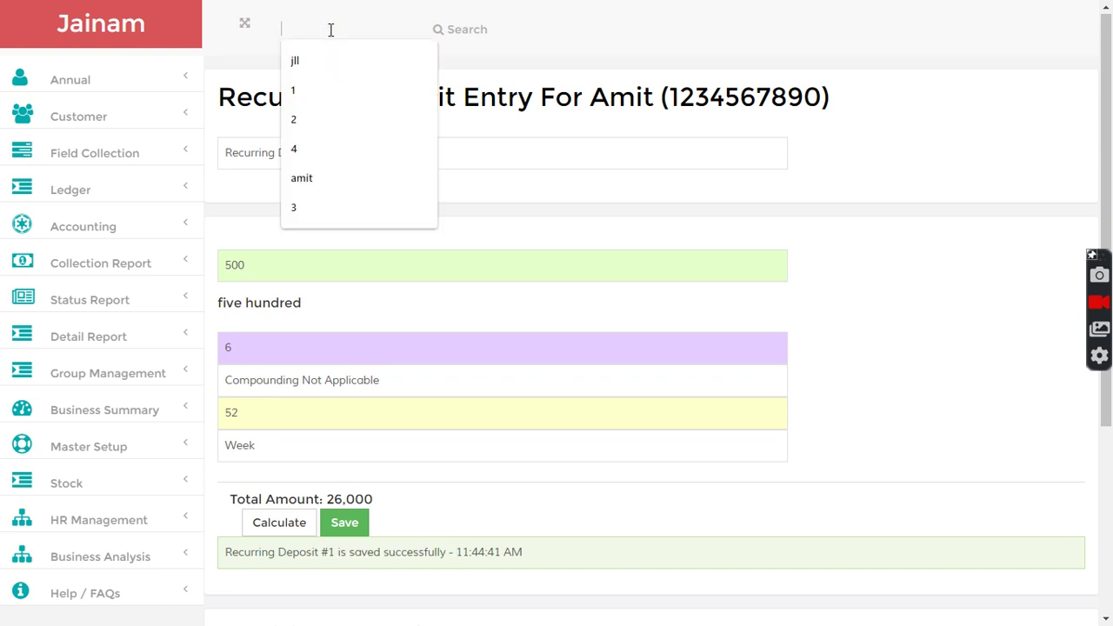
pyautogui.write('d-1')
pyautogui.press('Return')
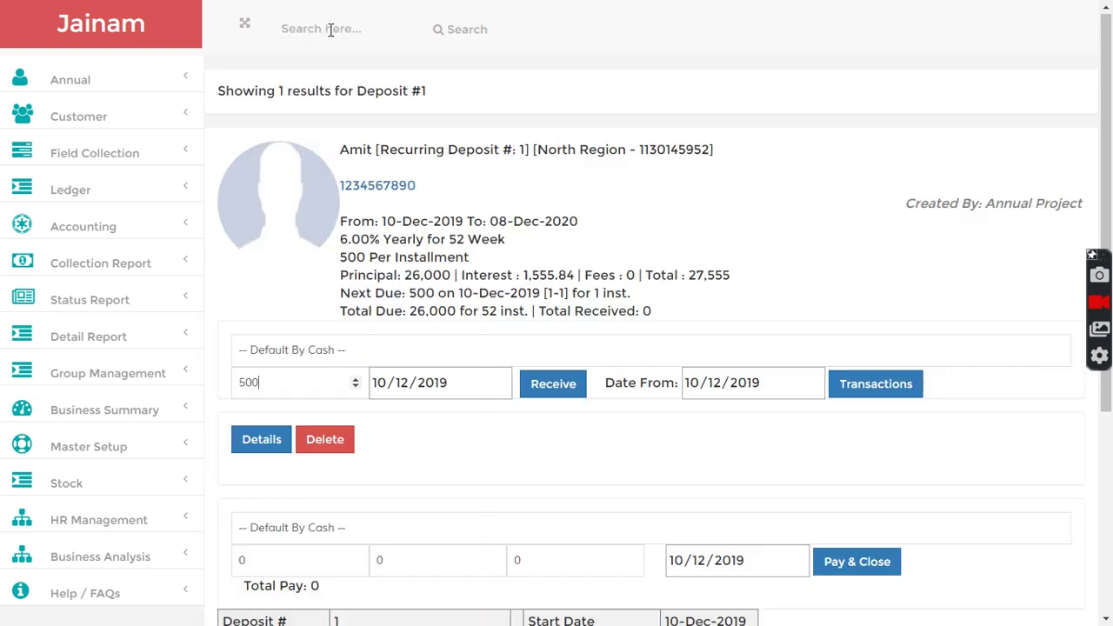
pyautogui.click(354, 386)
pyautogui.click(355, 386)
pyautogui.click(355, 386)
pyautogui.scroll(3, 324, 385)
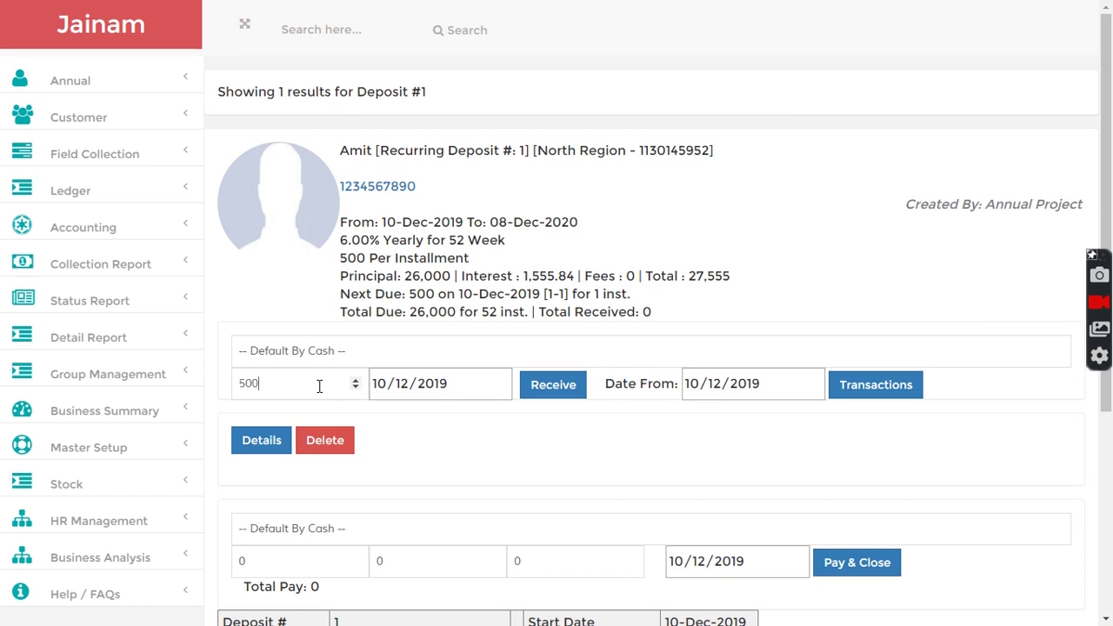
pyautogui.scroll(-3, 609, 348)
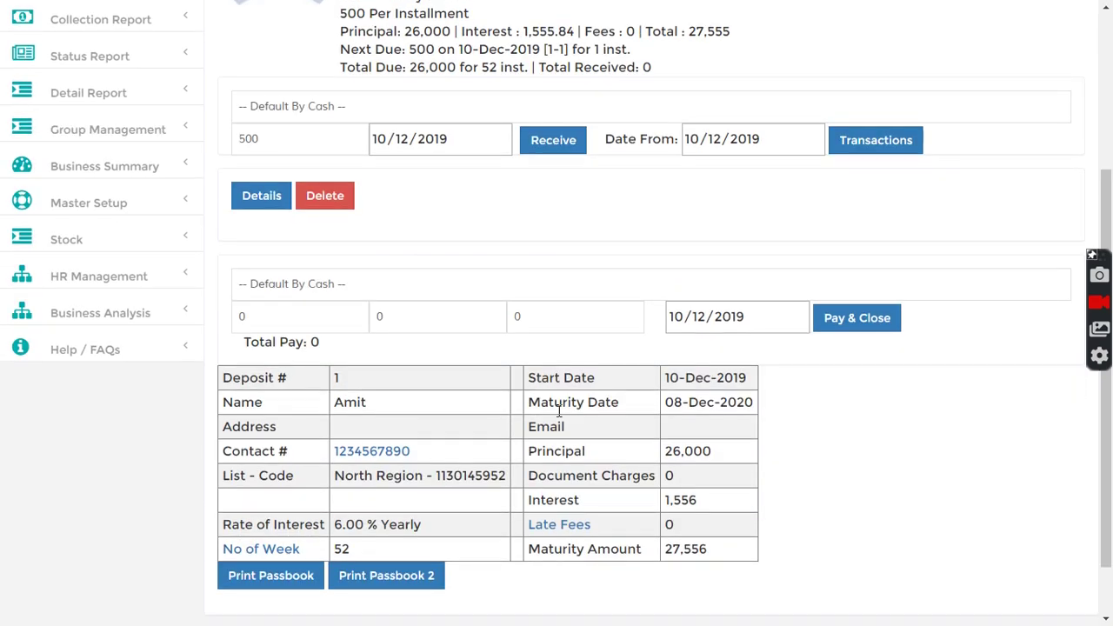
pyautogui.scroll(-1, 559, 413)
pyautogui.scroll(1, 692, 290)
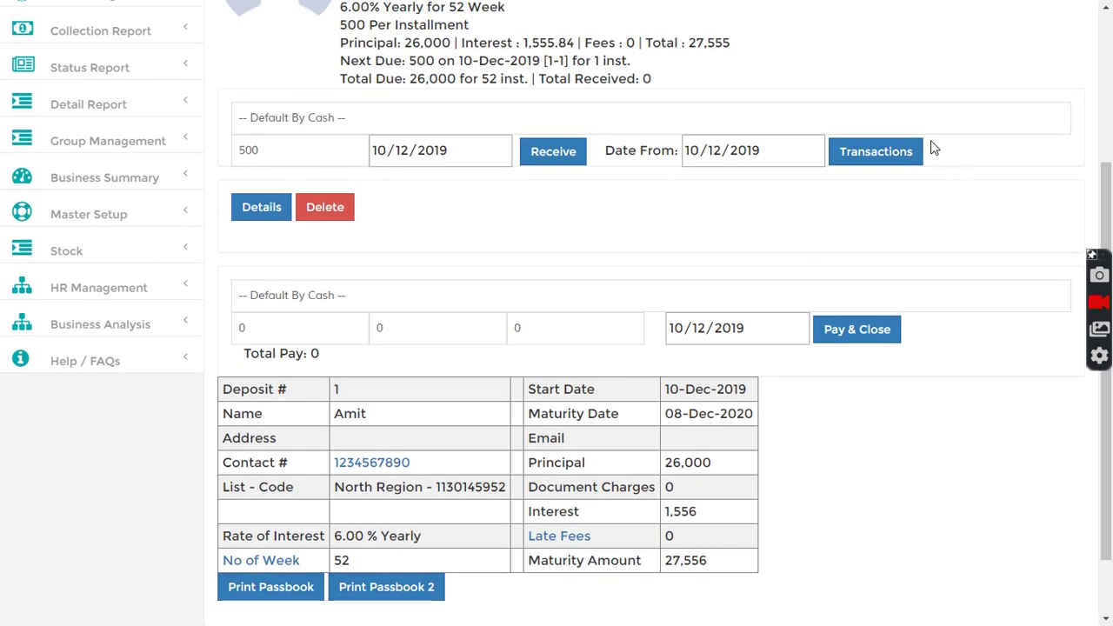
# Load the weekly installment schedule and review the first three 500 installments' due dates.
pyautogui.click(248, 211)
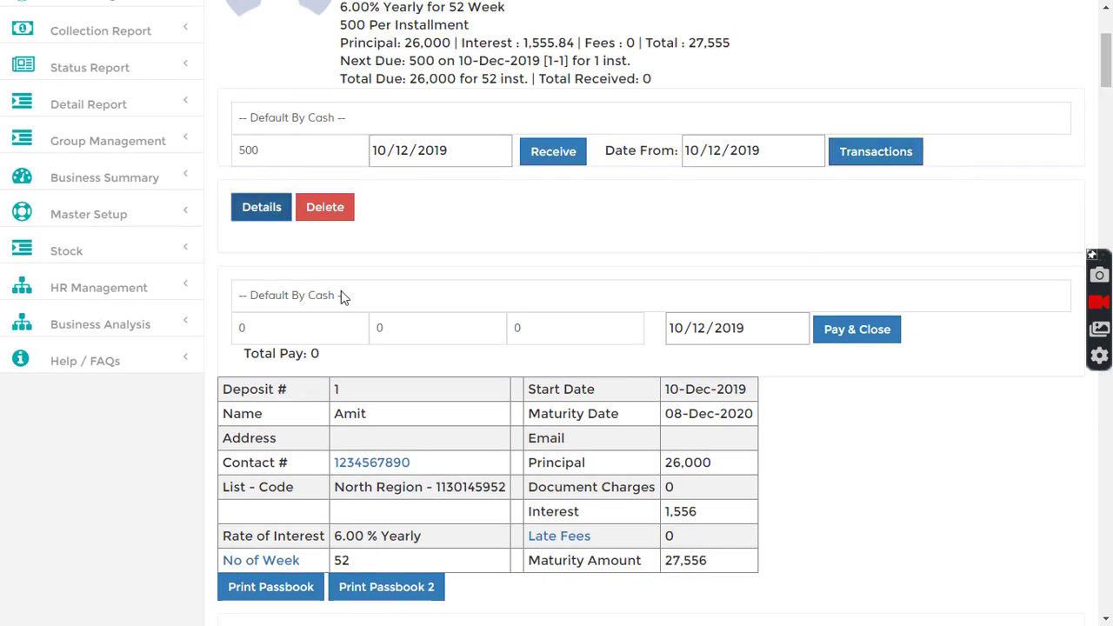
pyautogui.scroll(-8, 340, 300)
pyautogui.scroll(2, 335, 308)
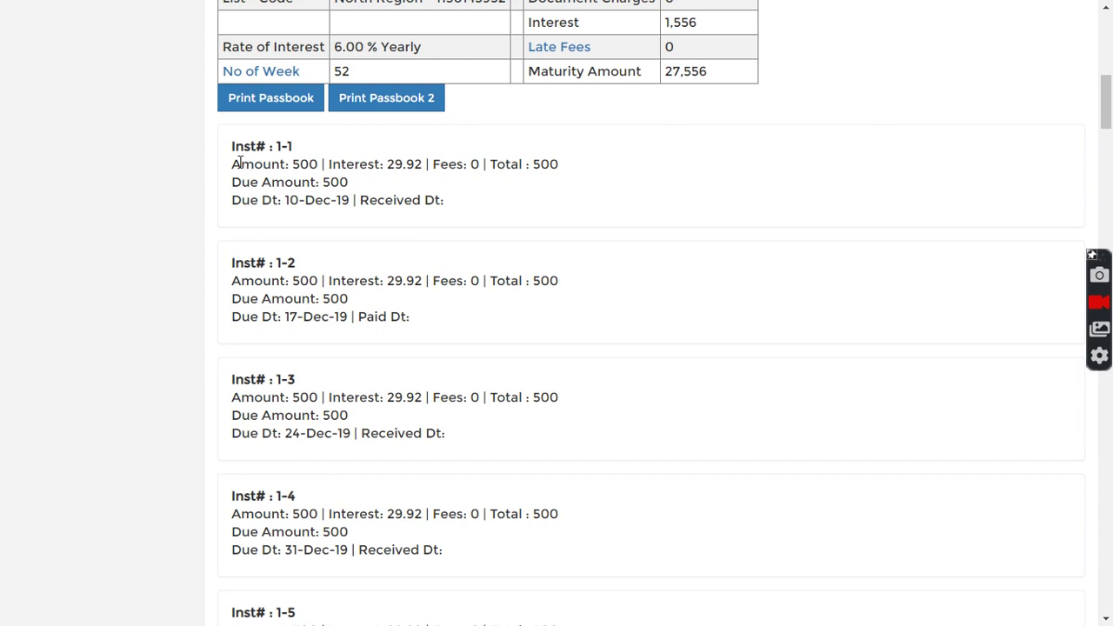
pyautogui.moveTo(238, 163); pyautogui.dragTo(311, 164)
pyautogui.moveTo(263, 201); pyautogui.dragTo(423, 201)
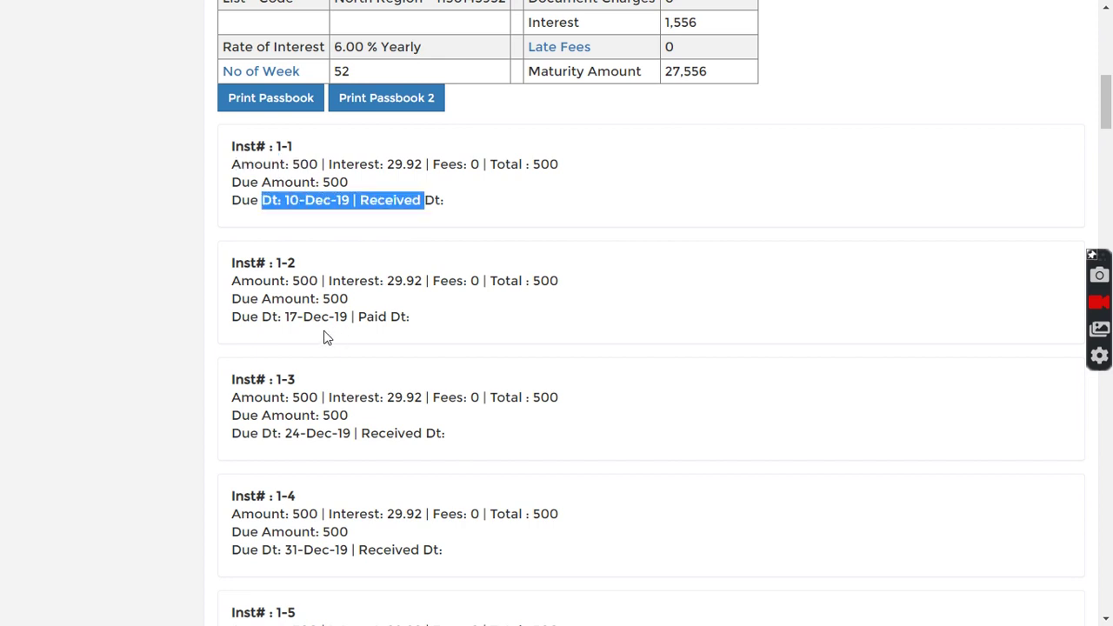
pyautogui.moveTo(272, 317); pyautogui.dragTo(497, 323)
pyautogui.moveTo(269, 433); pyautogui.dragTo(422, 443)
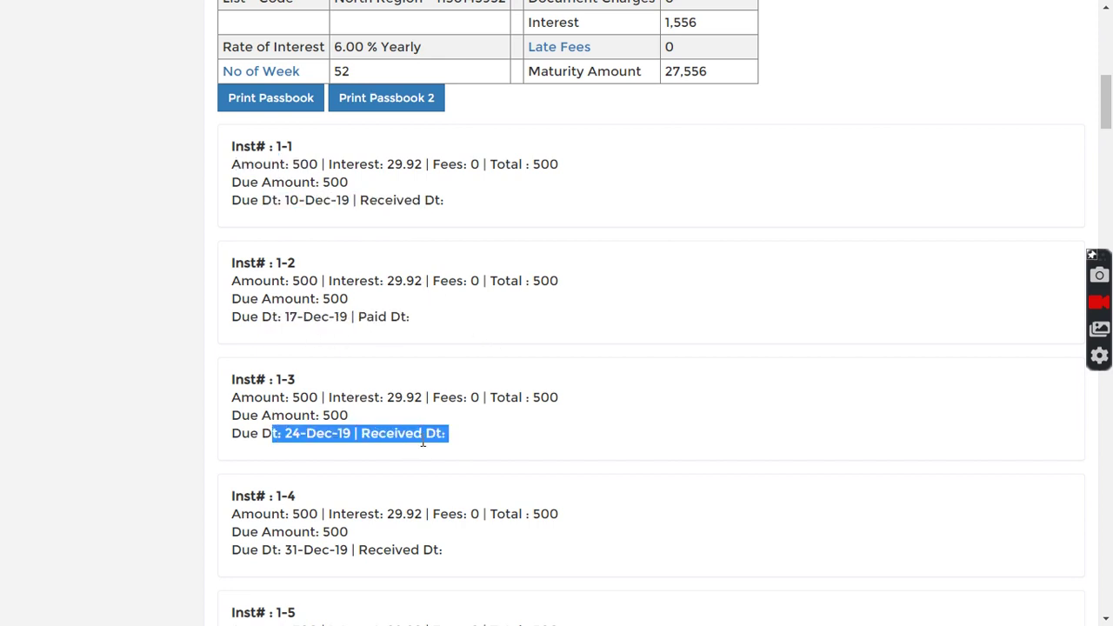
pyautogui.click(423, 444)
pyautogui.scroll(10, 460, 432)
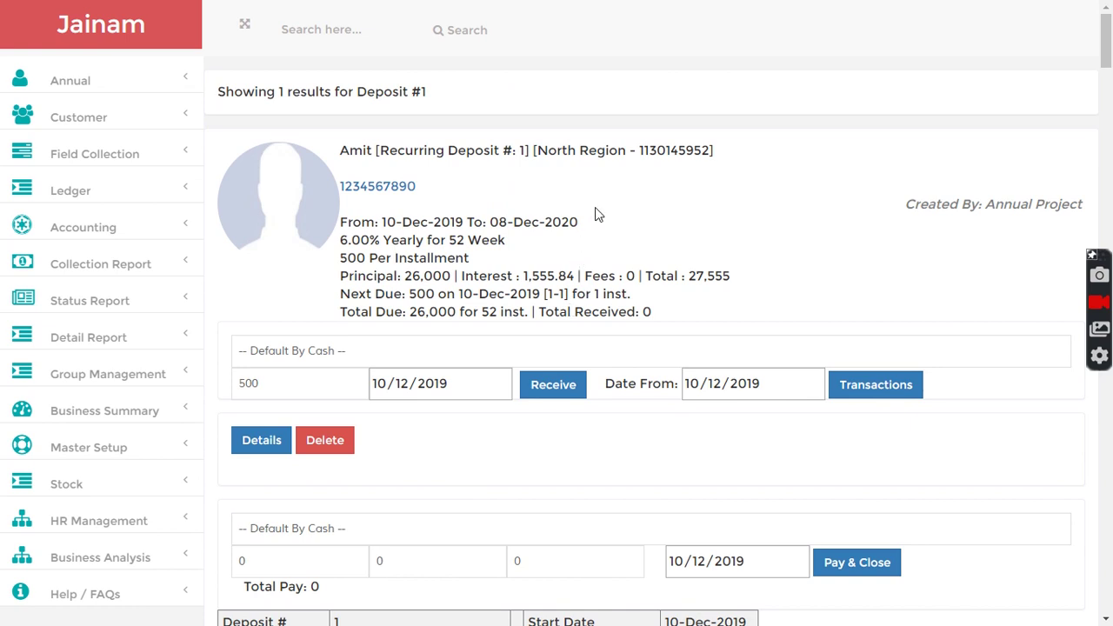
# Go back to the Jainam welcome home page via the sidebar logo and browse it.
pyautogui.click(101, 40)
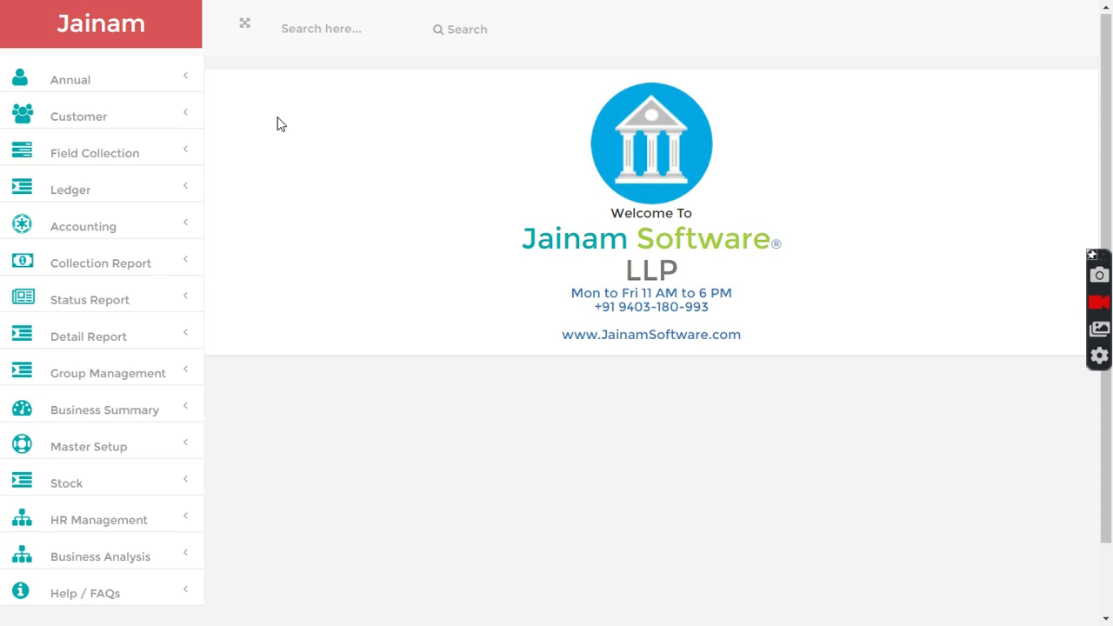
pyautogui.scroll(-2, 273, 273)
pyautogui.scroll(2, 272, 274)
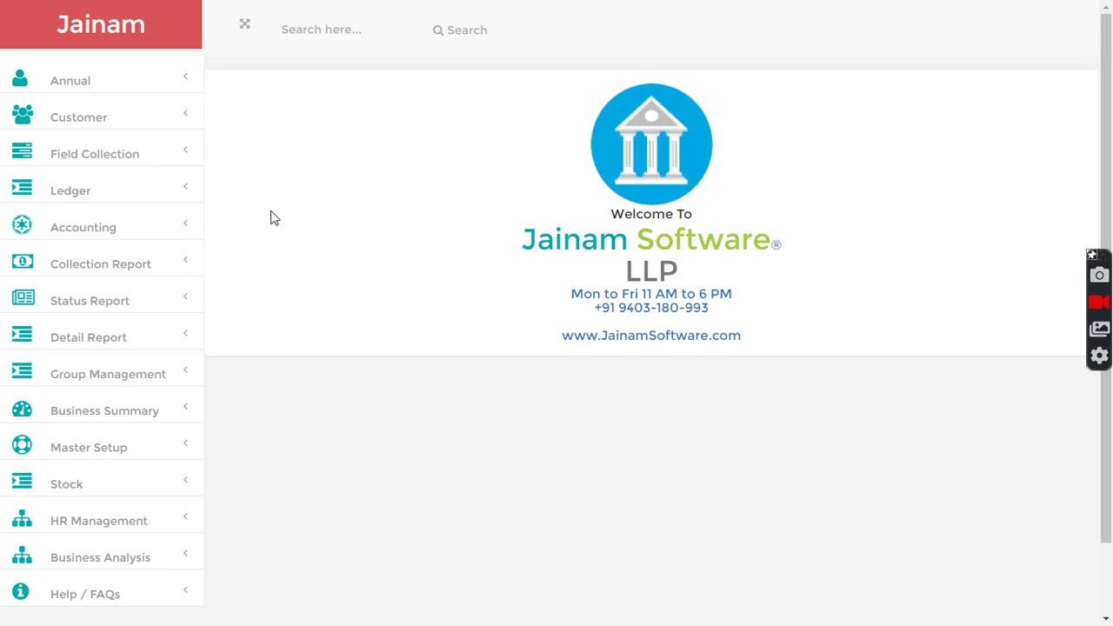
pyautogui.scroll(-2, 269, 207)
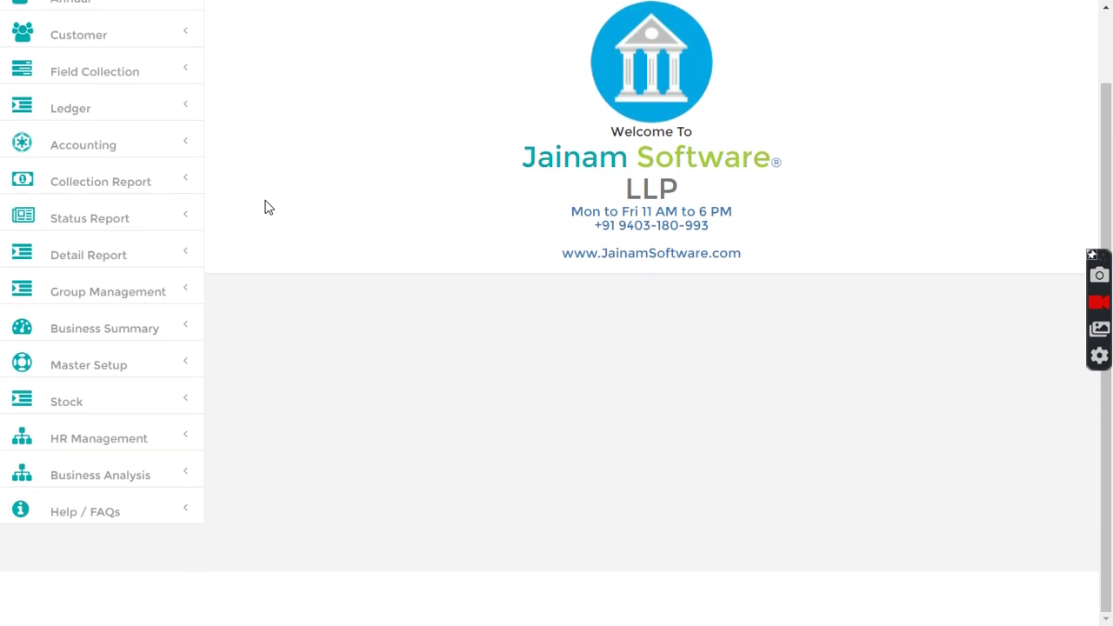
pyautogui.scroll(2, 269, 206)
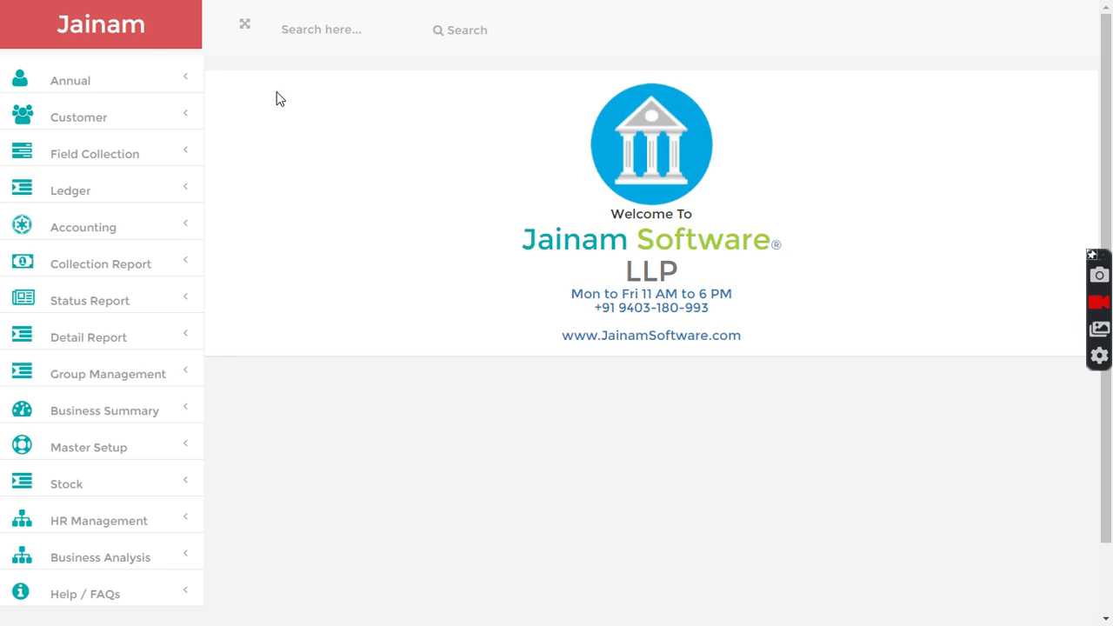
pyautogui.scroll(-2, 276, 97)
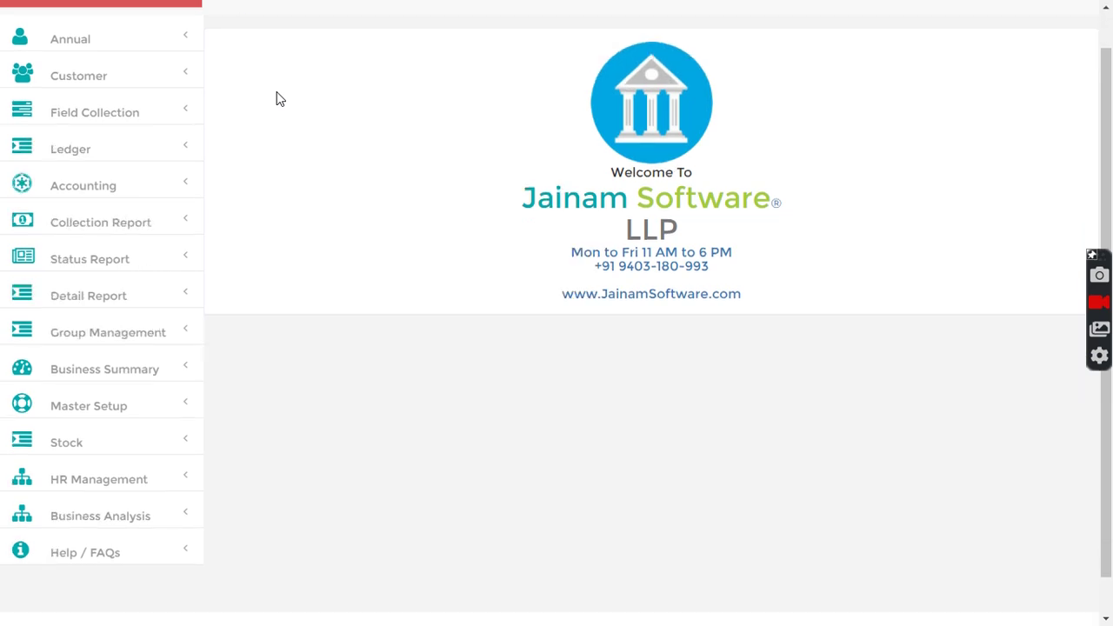
pyautogui.scroll(2, 277, 97)
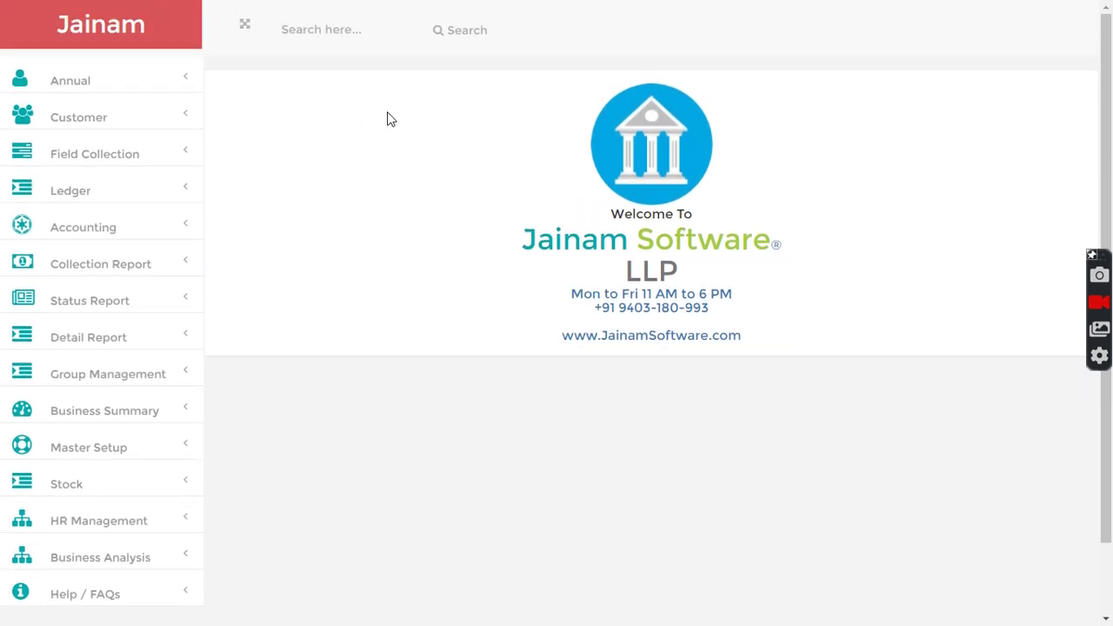